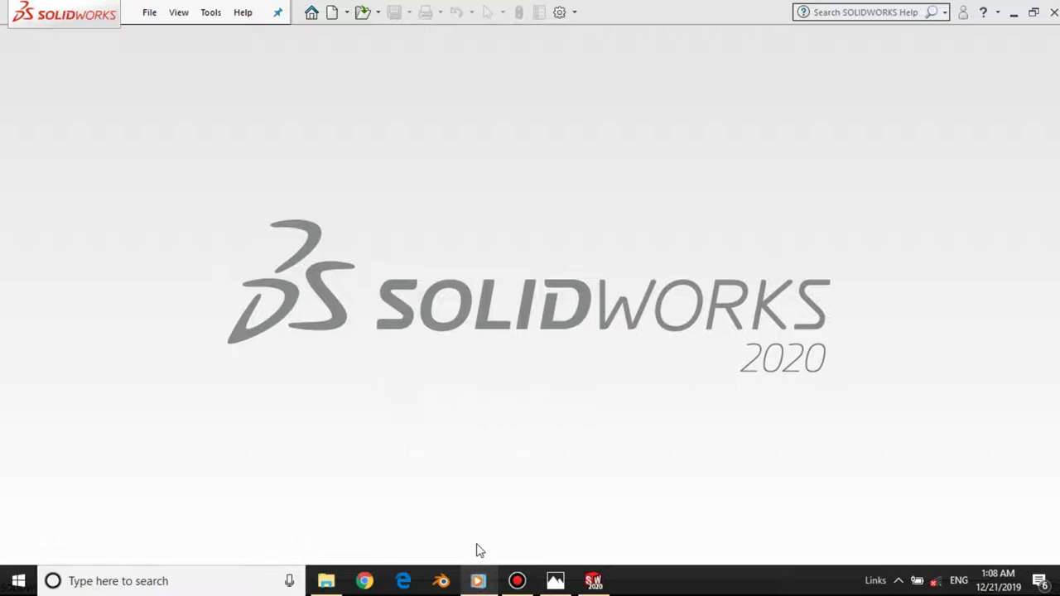
- Create a new blank SOLIDWORKS part document, Part4
right_click(482, 349)
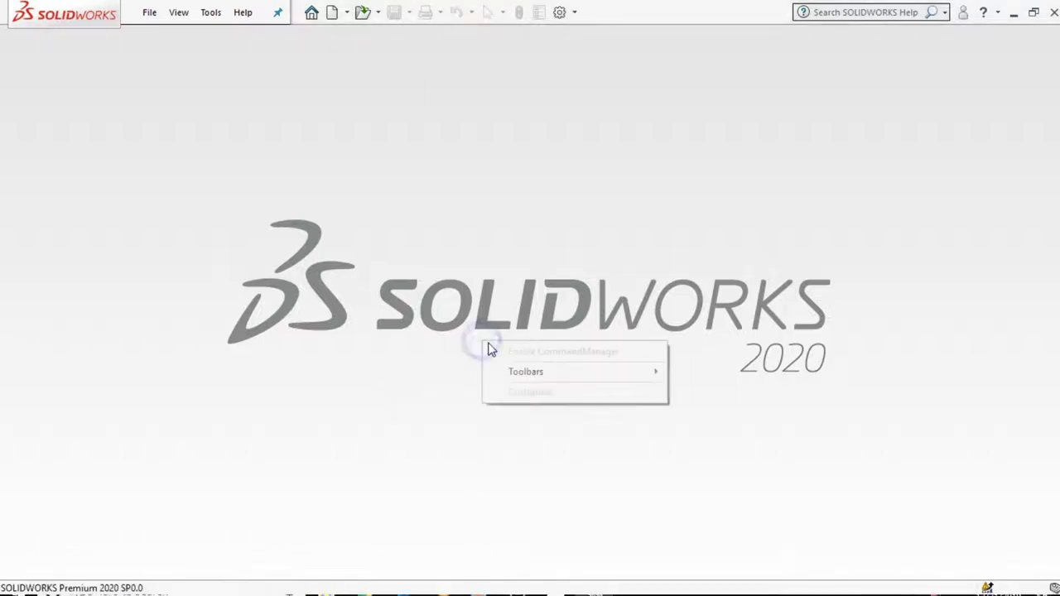
click(464, 275)
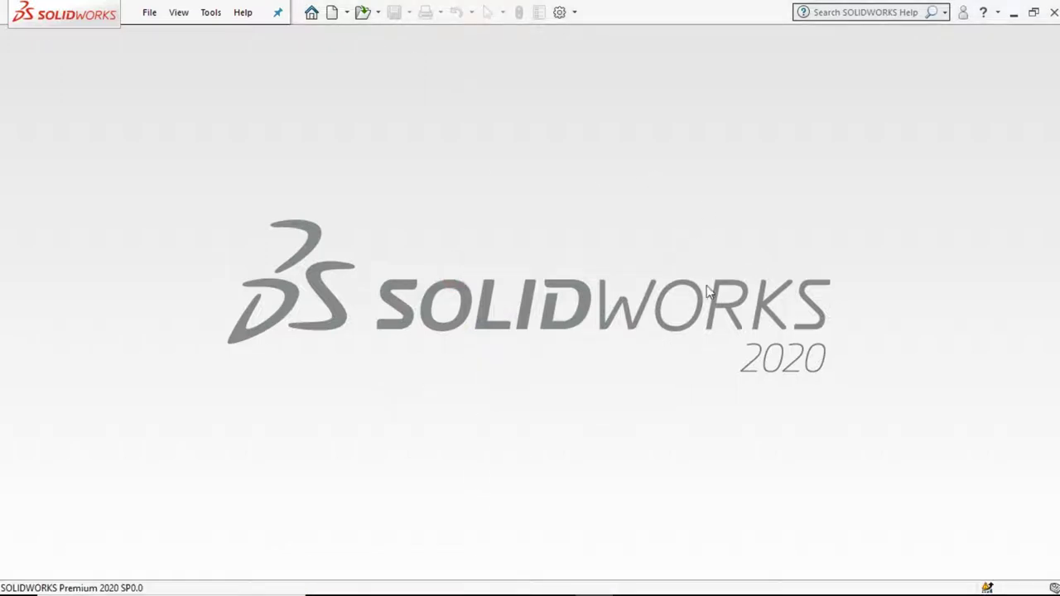
click(332, 12)
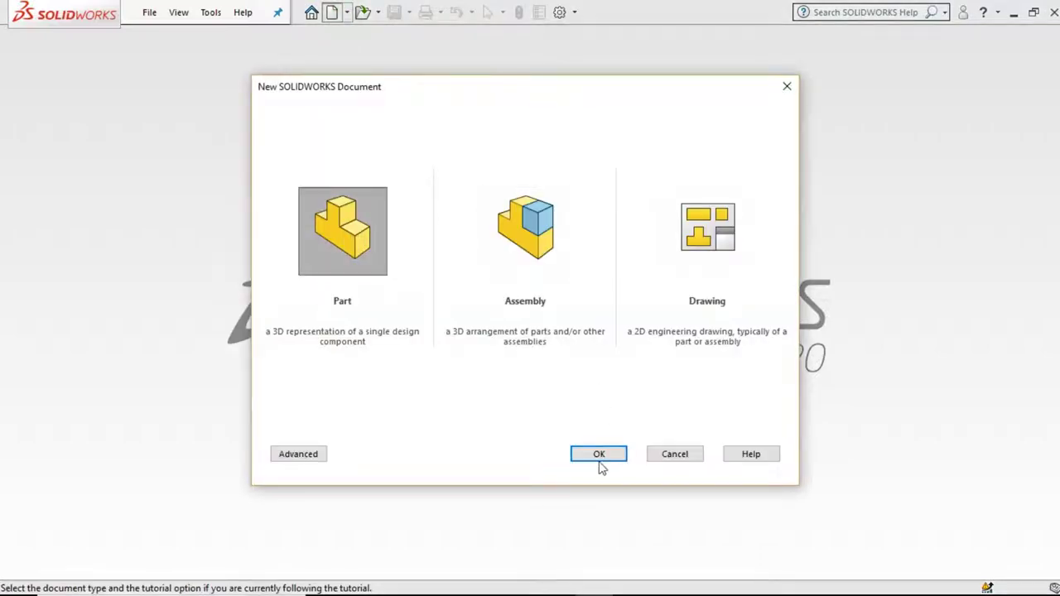
click(599, 457)
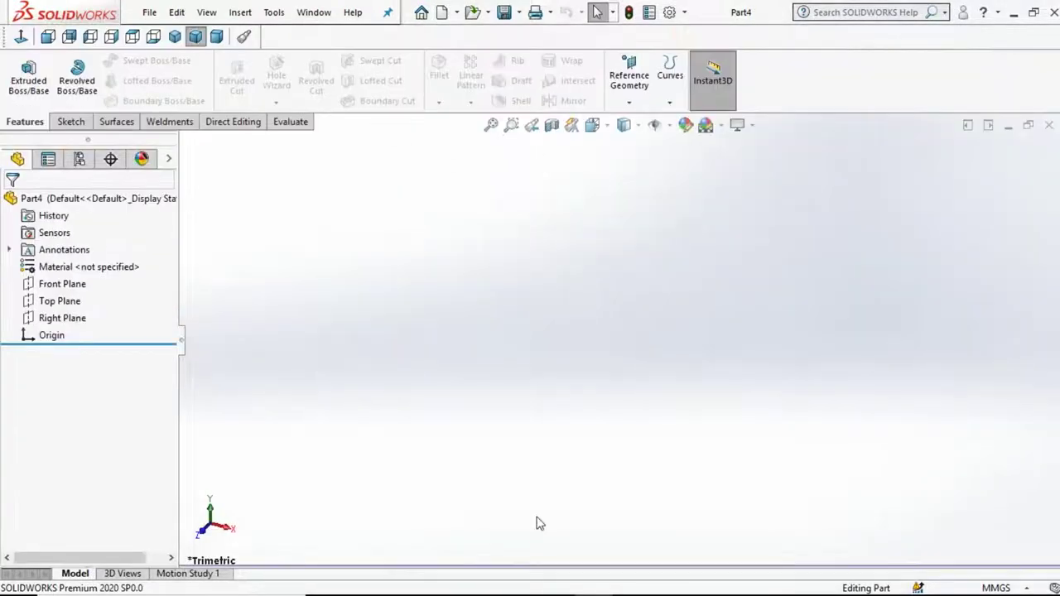
key(alt+Tab)
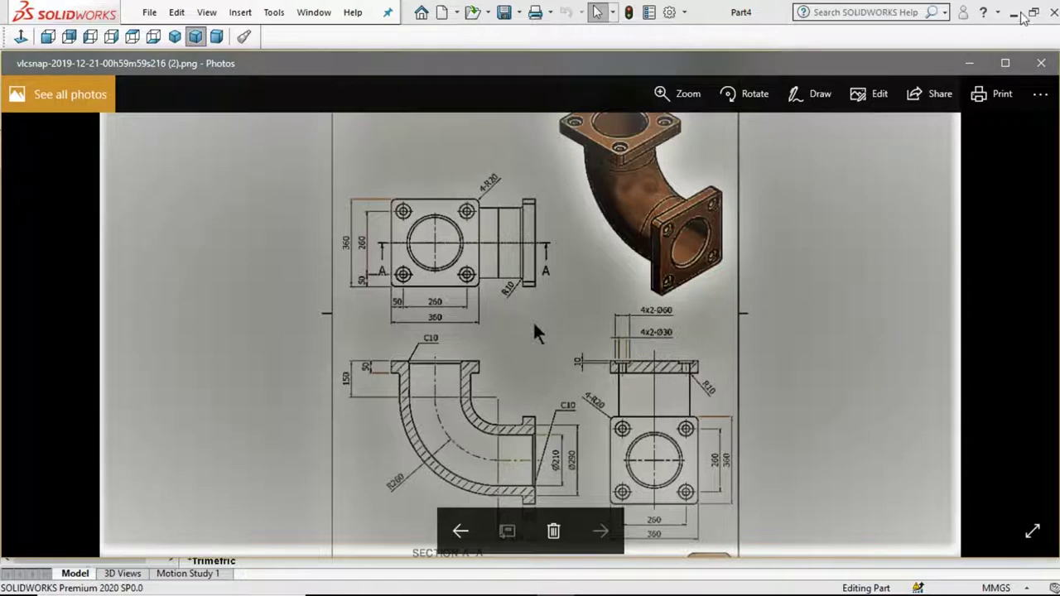
click(970, 63)
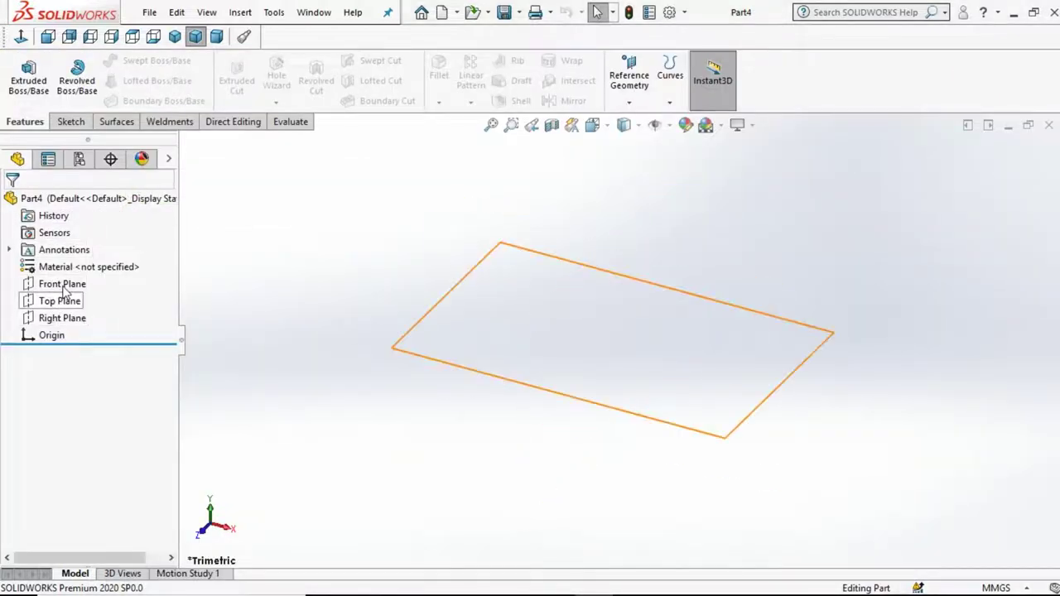
- Start a sketch on the Front Plane and draw a vertical line at the upper left
click(62, 283)
click(77, 263)
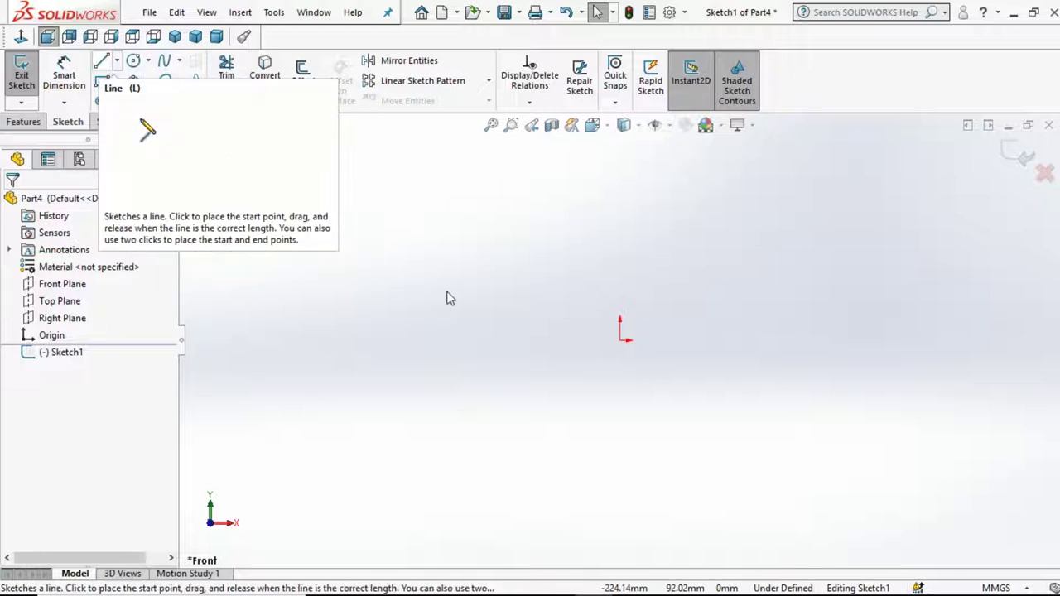
click(476, 192)
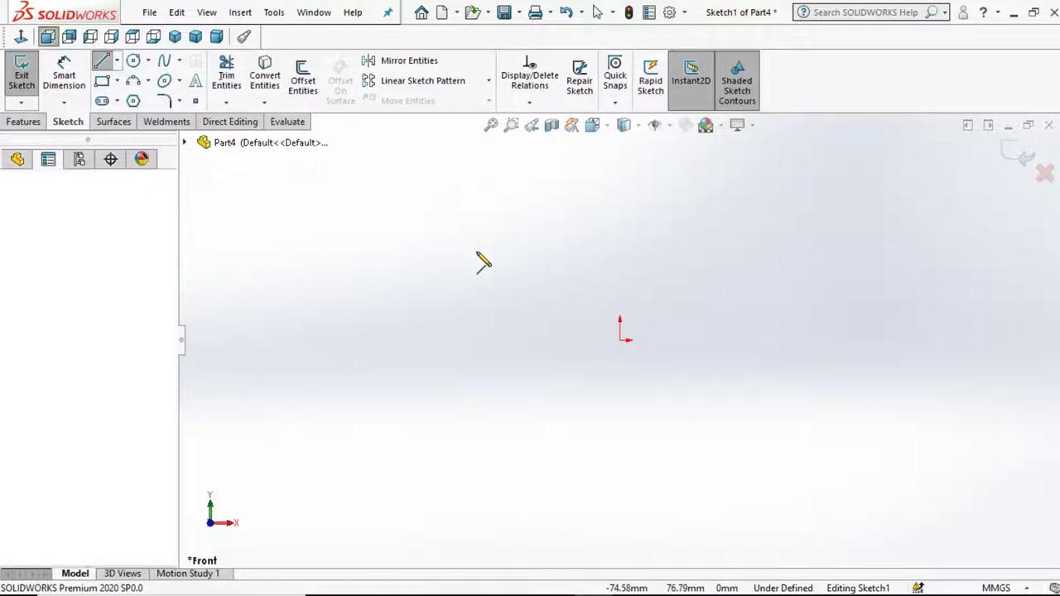
click(475, 248)
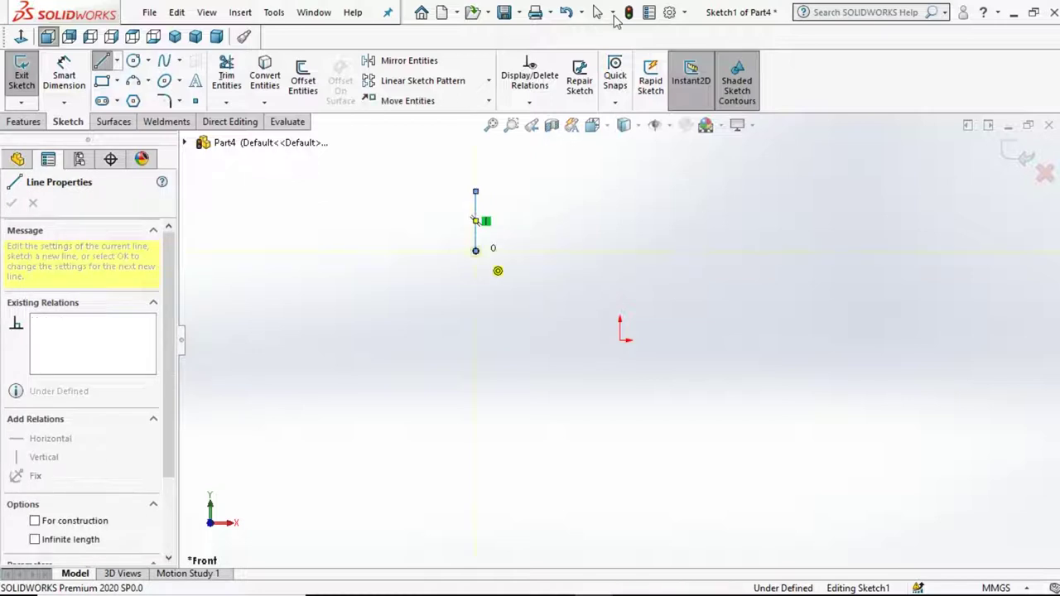
key(Escape)
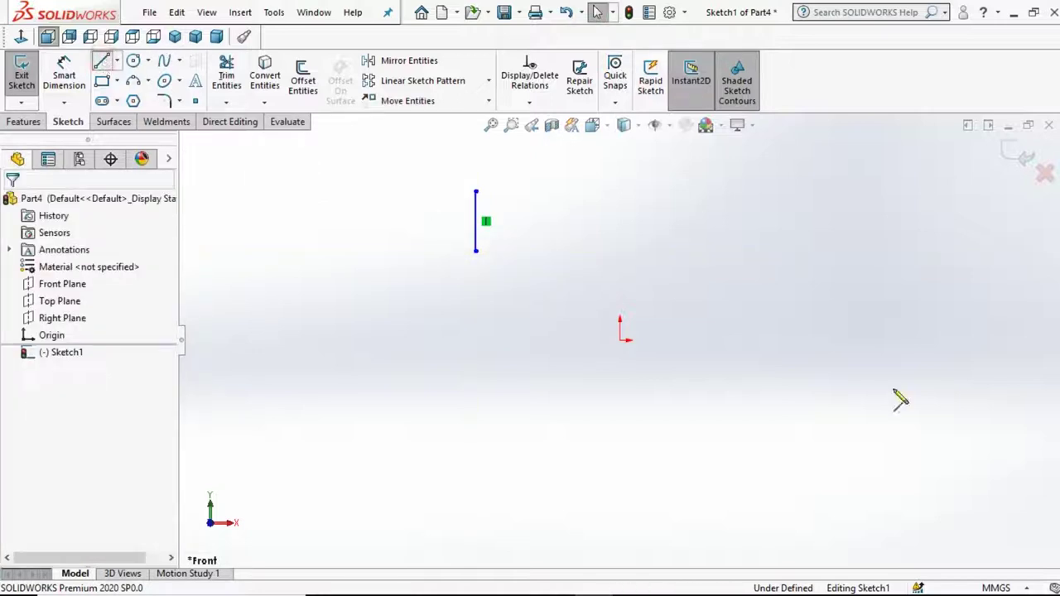
- Draw a short line at the lower right and give it a Horizontal relation
key(l)
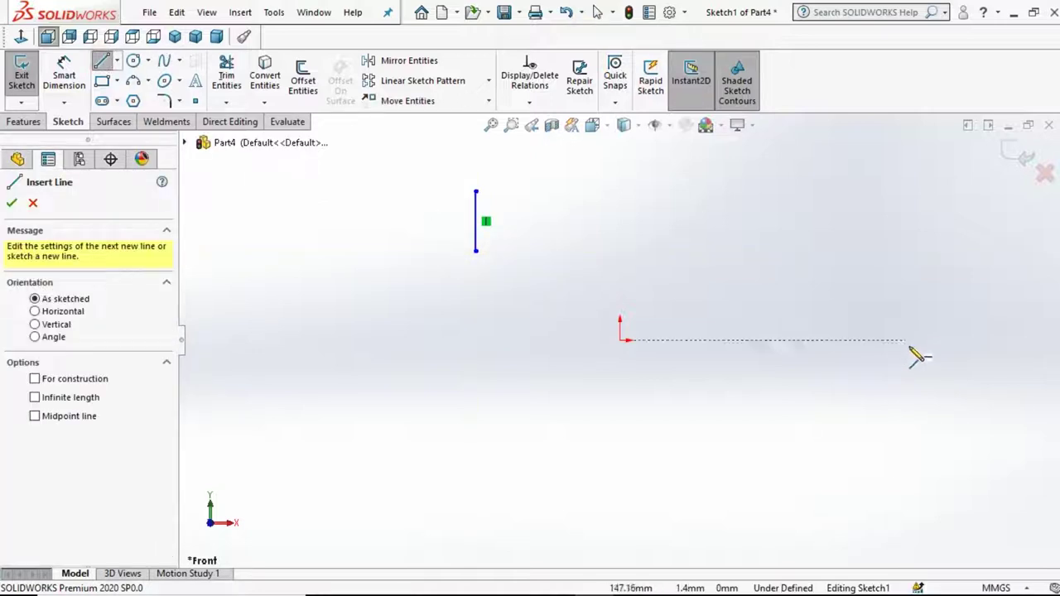
drag(861, 389, 923, 384)
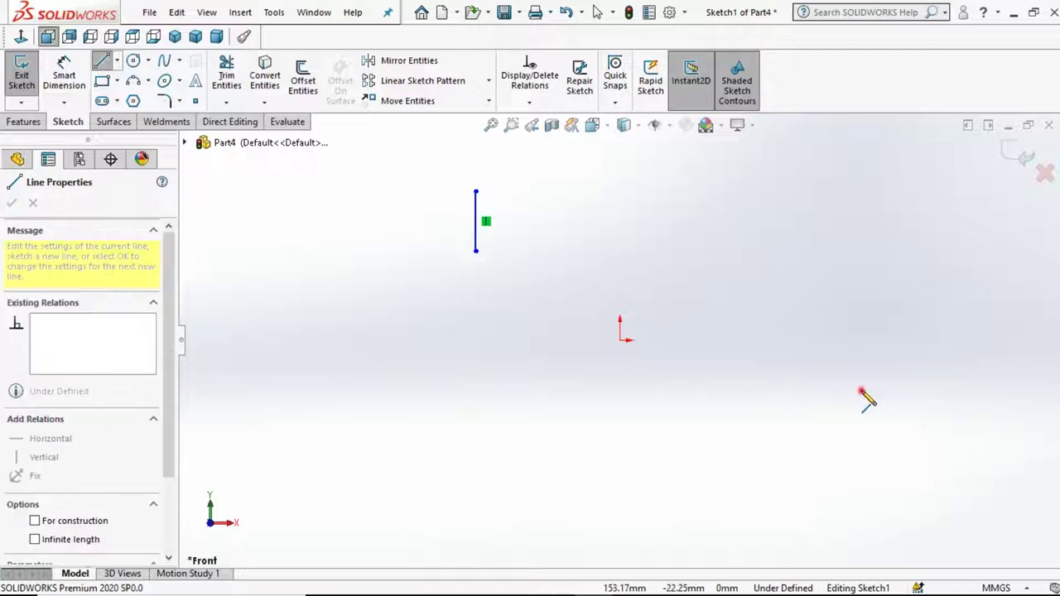
key(Escape)
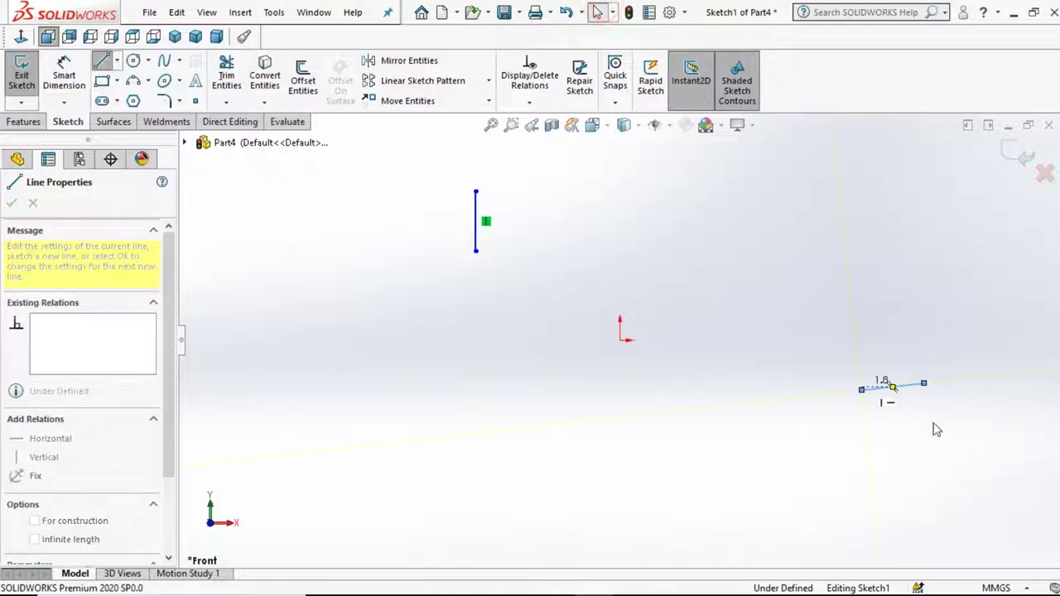
click(901, 389)
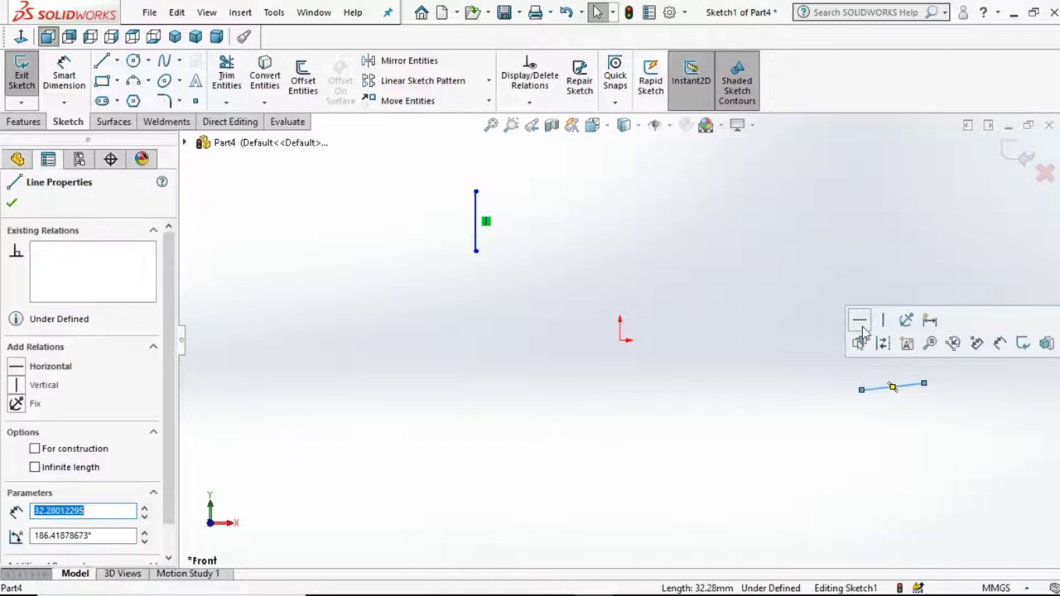
click(859, 321)
key(Escape)
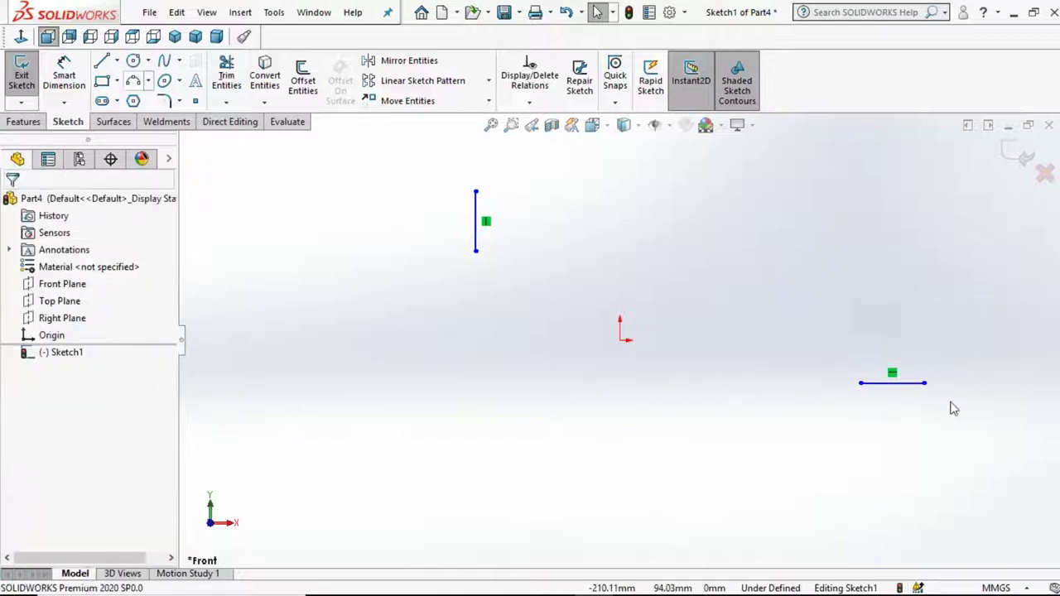
- Drag the horizontal line's ends to extend it toward the centre and shorten its right end
click(900, 389)
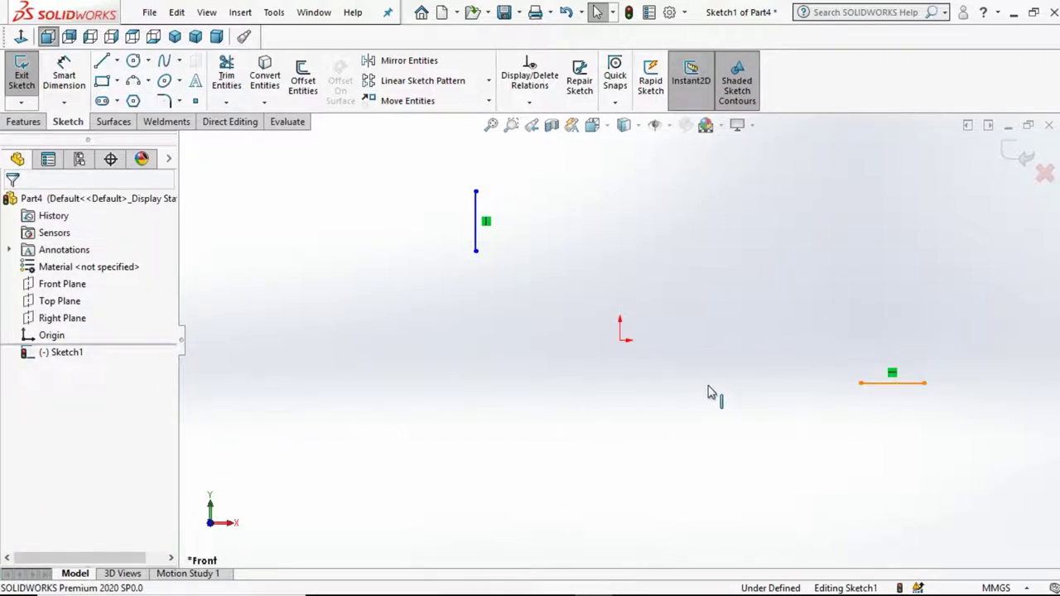
click(800, 329)
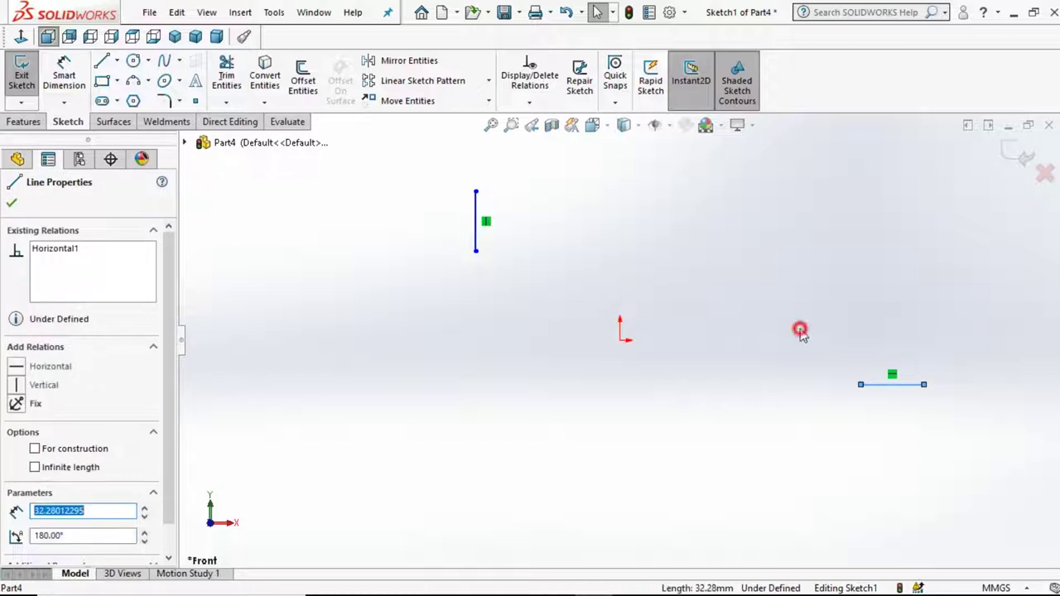
click(861, 381)
drag(692, 387, 658, 391)
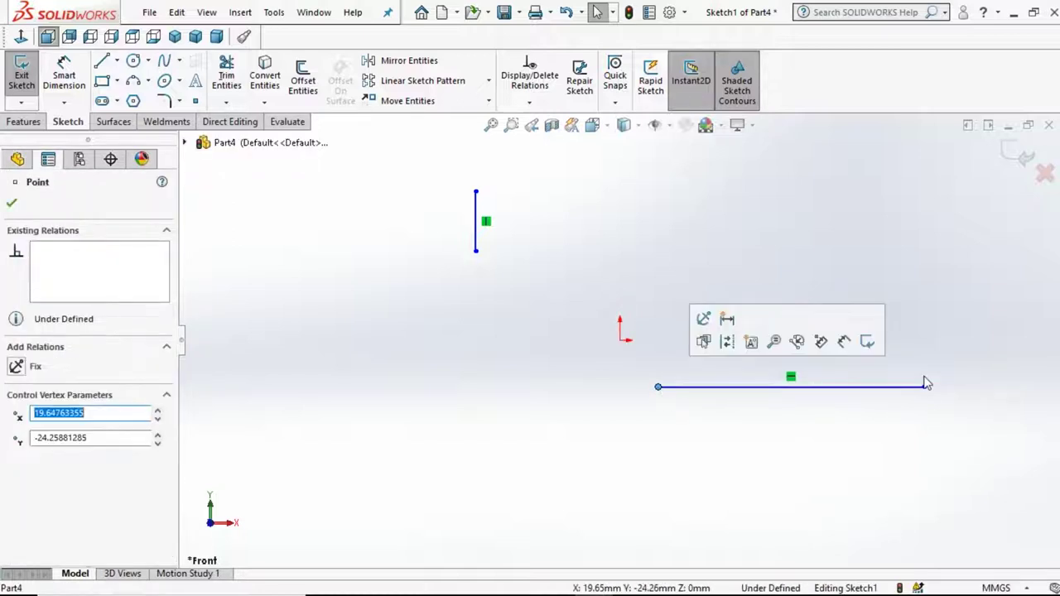
drag(925, 387, 840, 386)
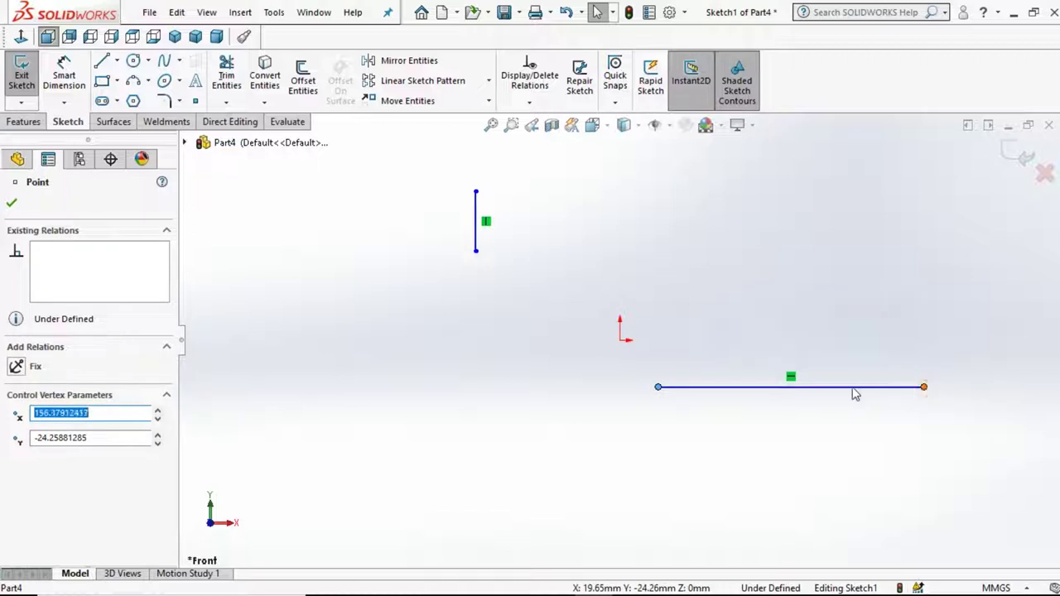
click(736, 260)
- Draw a three-point arc between the vertical line's bottom end and the horizontal line's left end
click(131, 83)
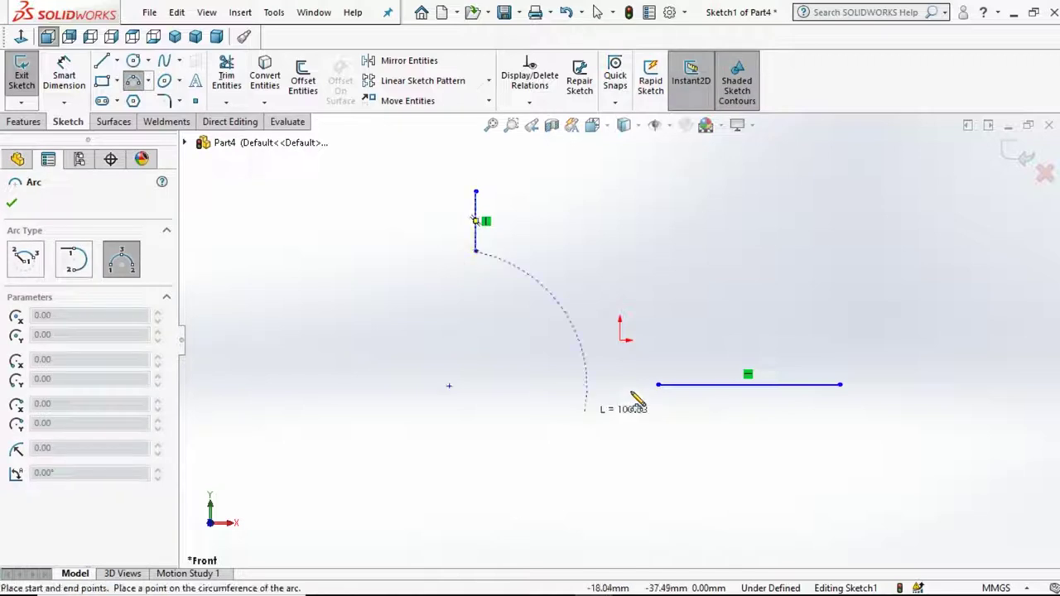
click(658, 385)
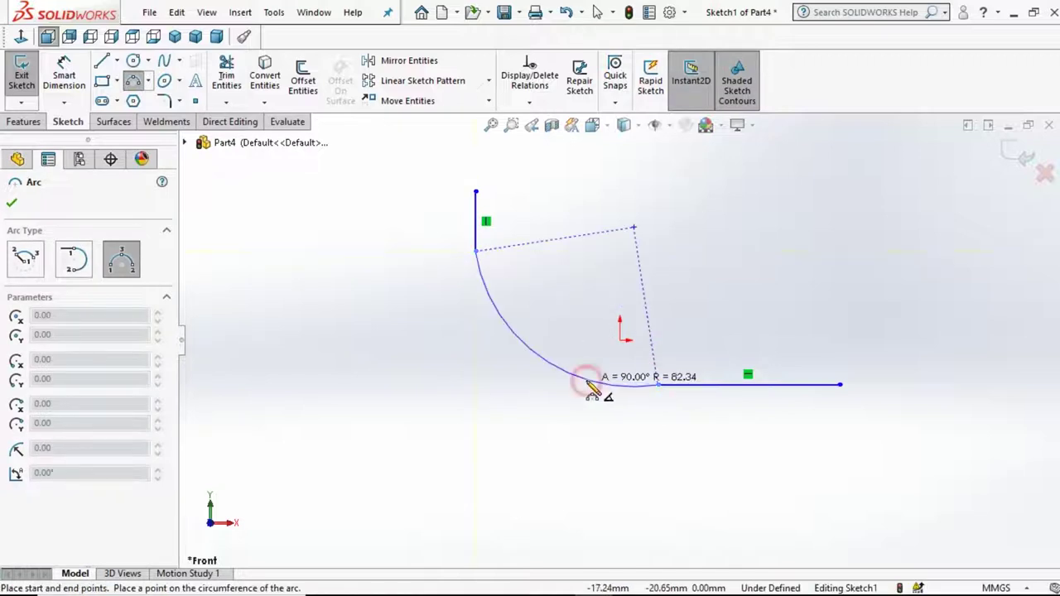
click(593, 389)
key(Escape)
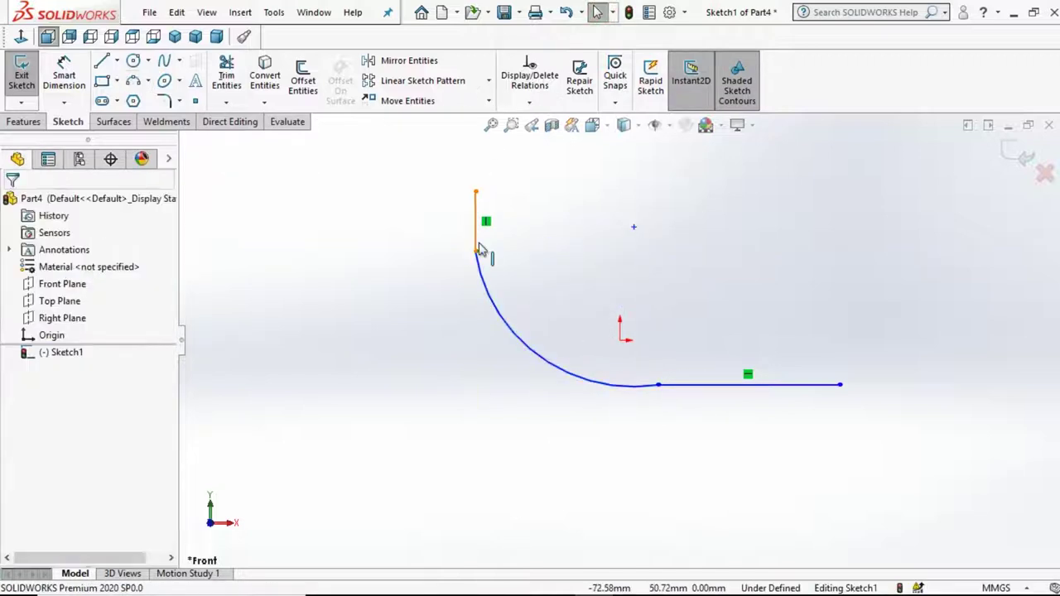
- Make the arc tangent to both the vertical and the horizontal line
click(477, 252)
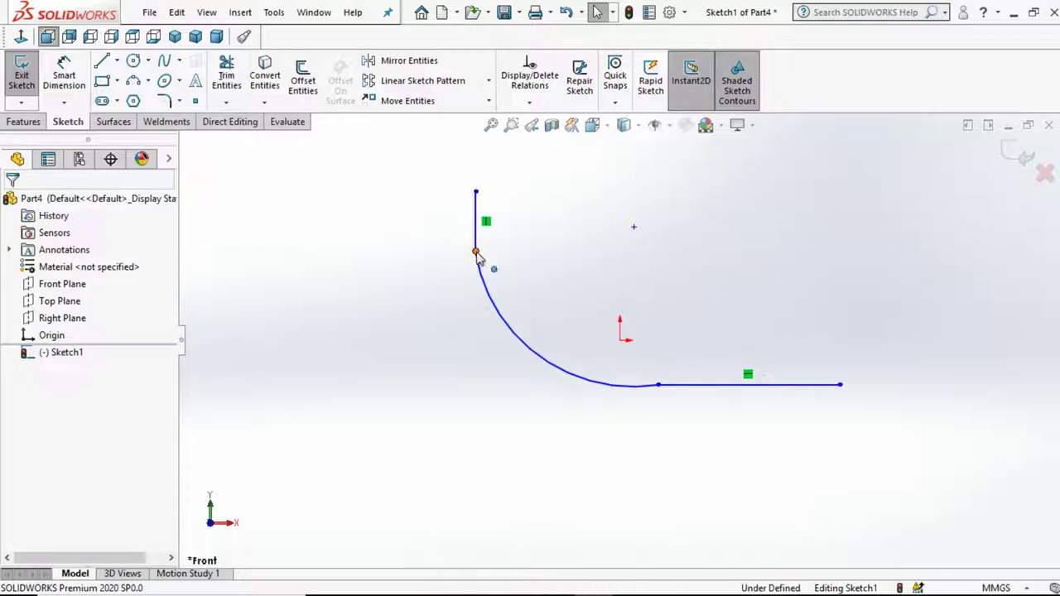
click(518, 182)
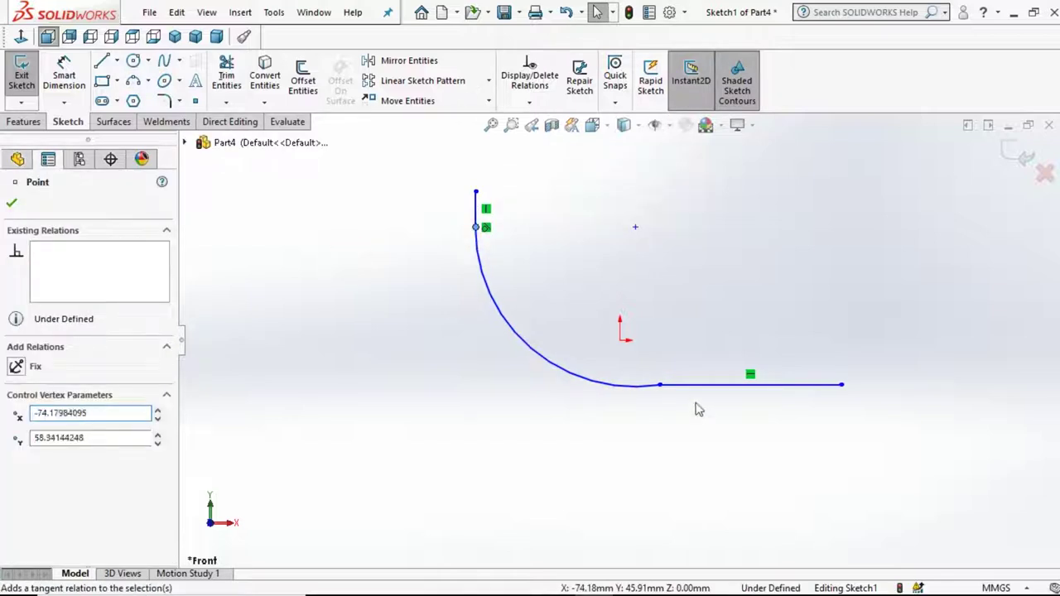
click(695, 410)
click(660, 387)
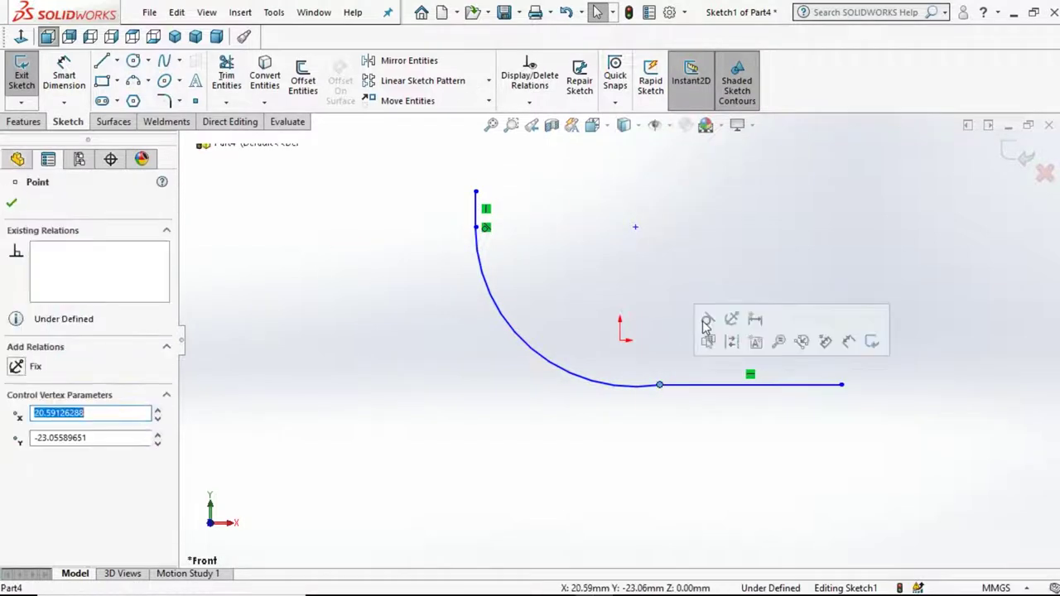
click(701, 320)
click(337, 239)
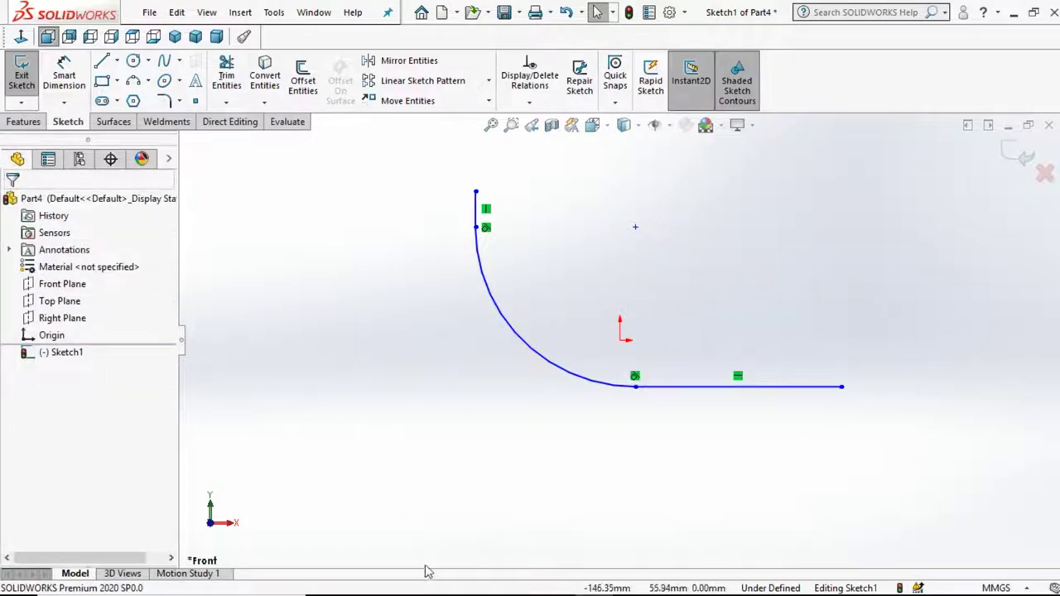
key(alt+Tab)
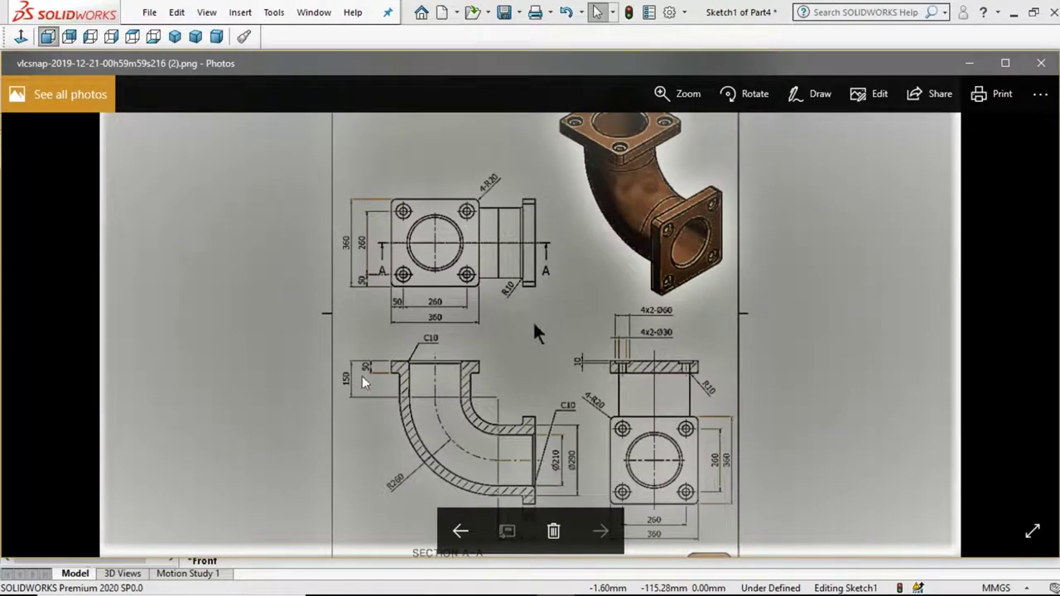
click(597, 409)
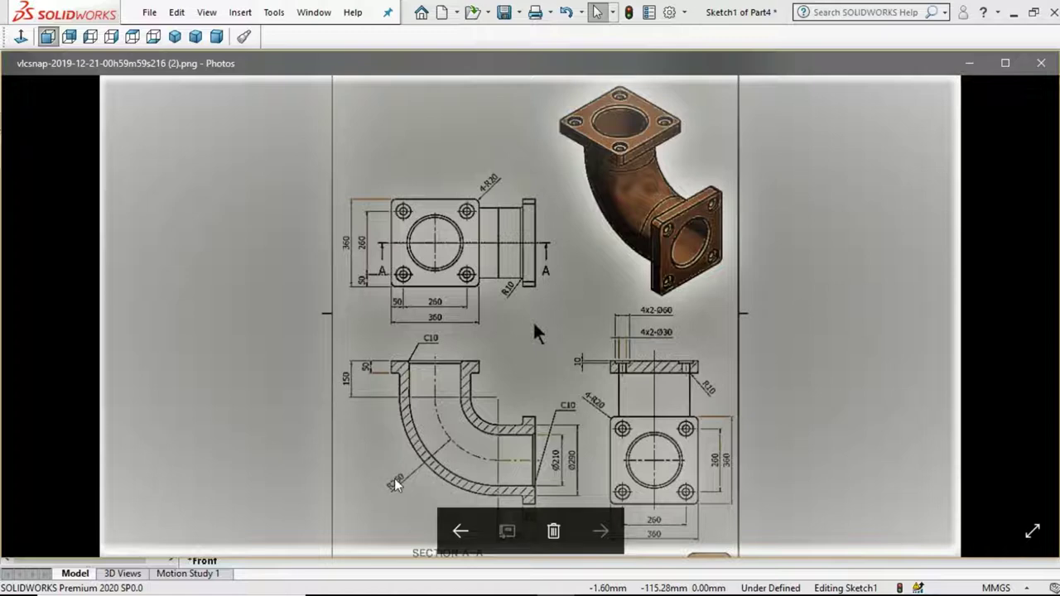
click(967, 71)
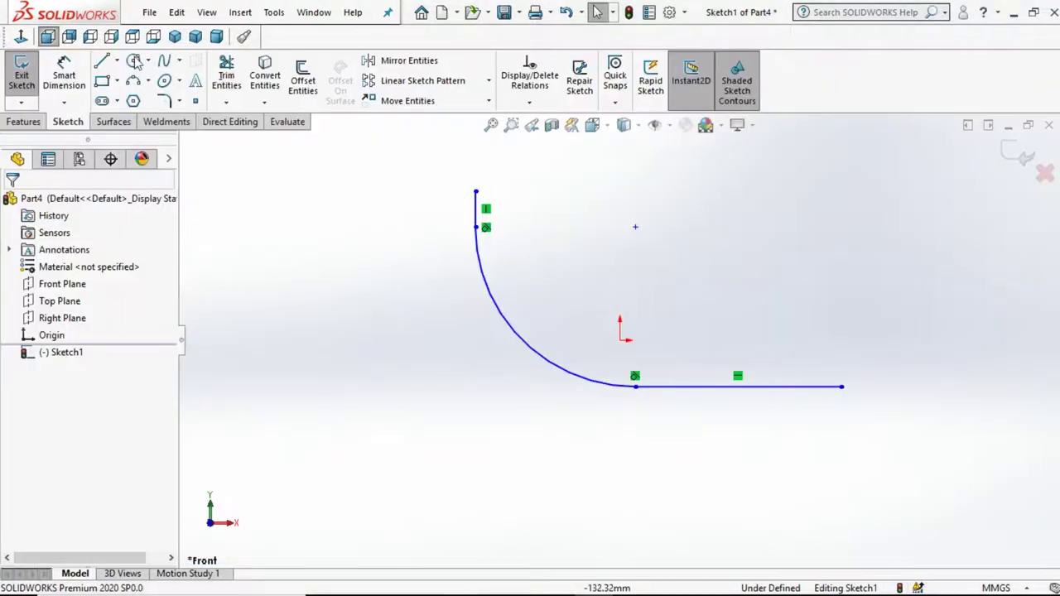
- Dimension the vertical line and the bottom line to 150 mm each
click(59, 68)
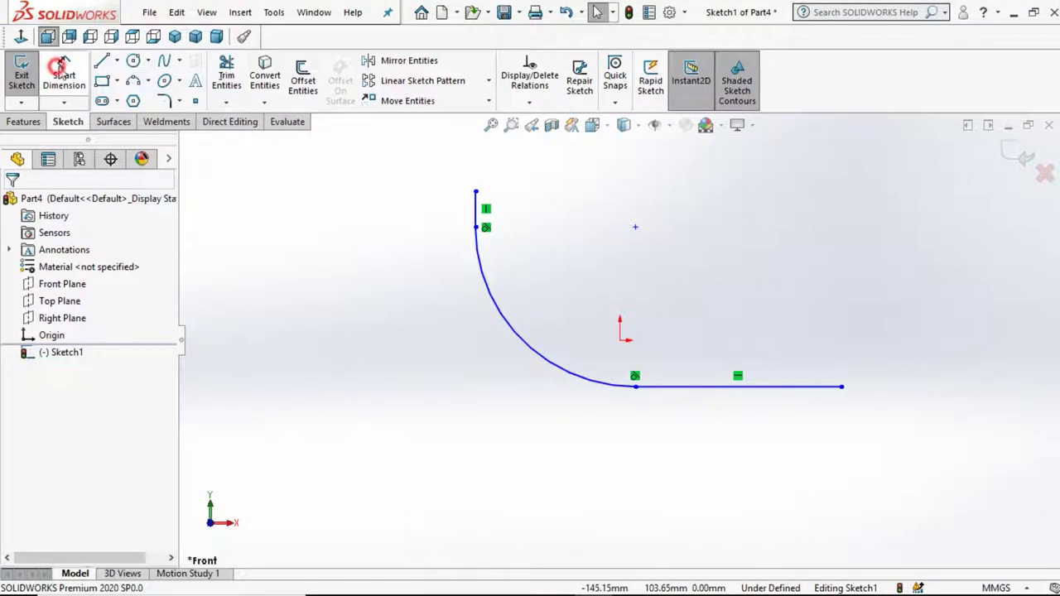
click(477, 212)
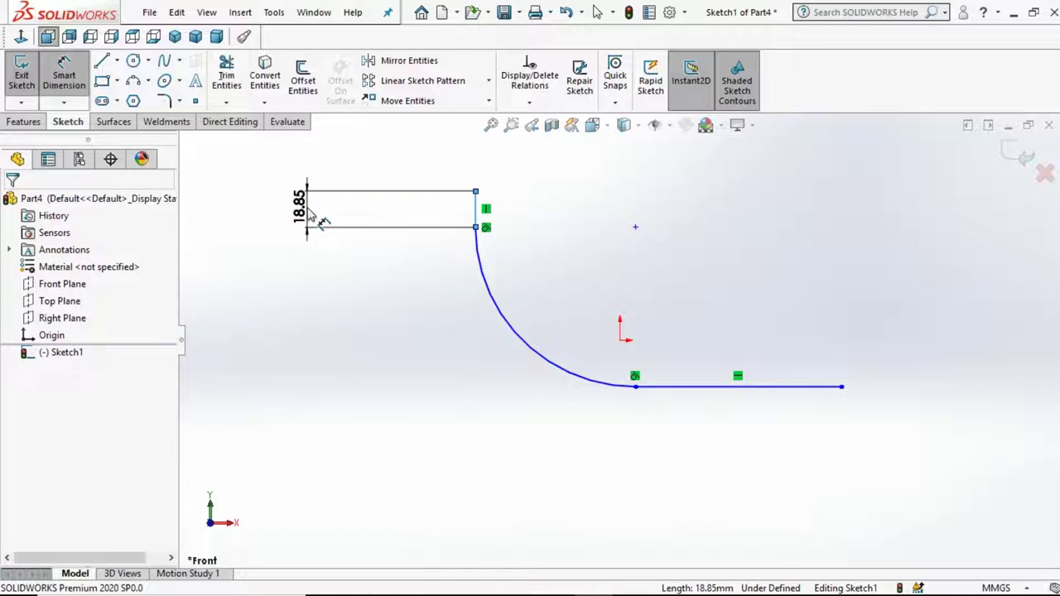
click(308, 210)
text(150)
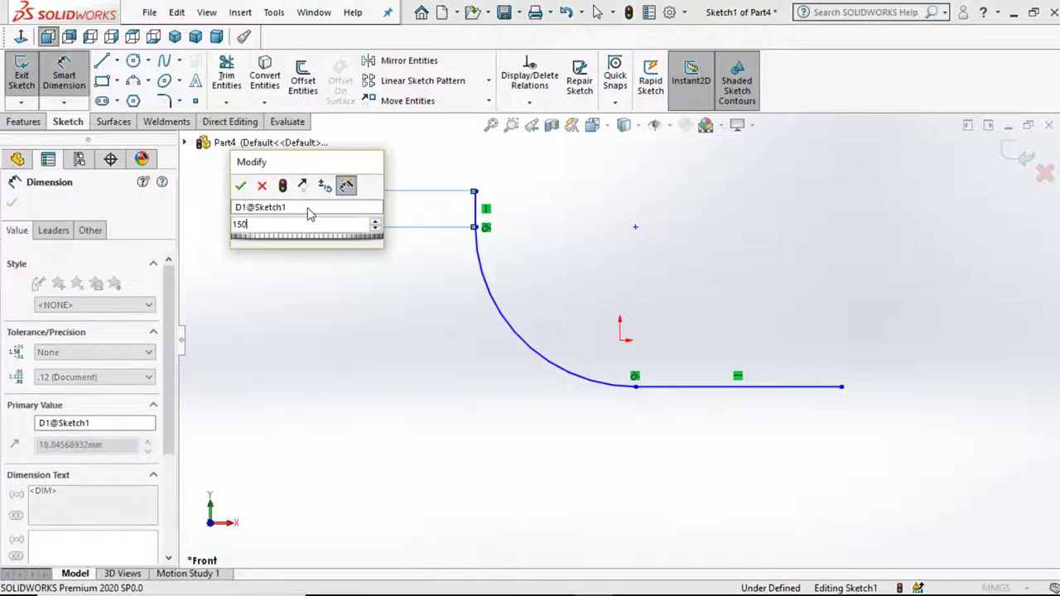
key(Return)
click(303, 369)
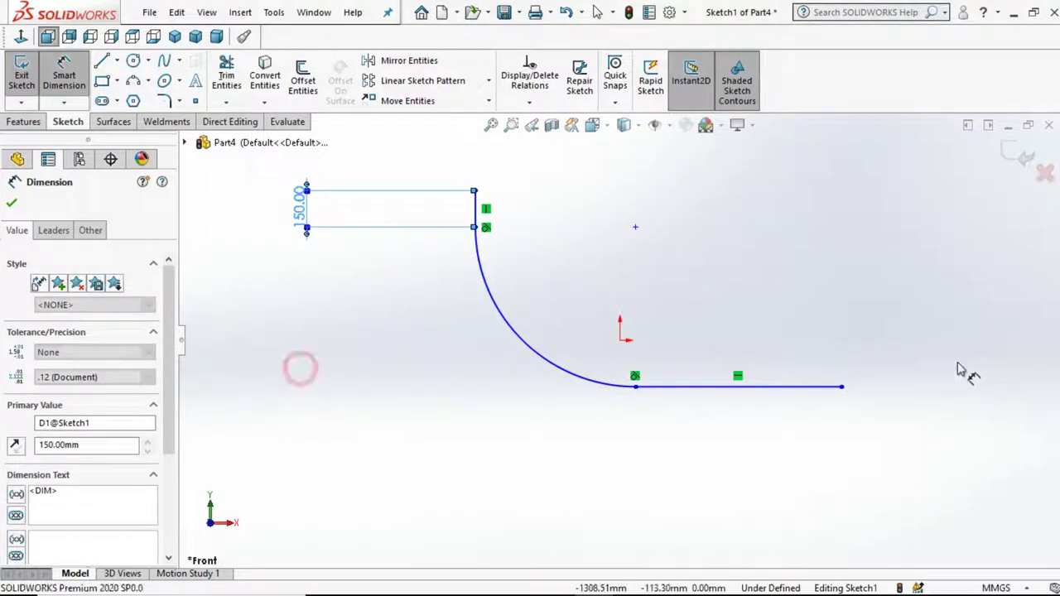
click(719, 473)
click(719, 472)
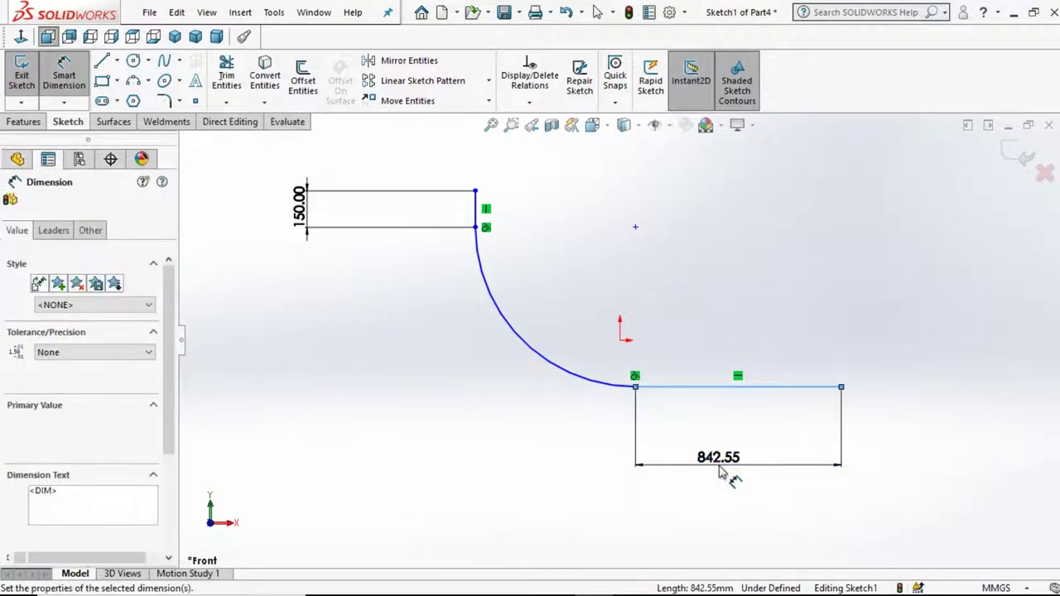
text(150)
key(Return)
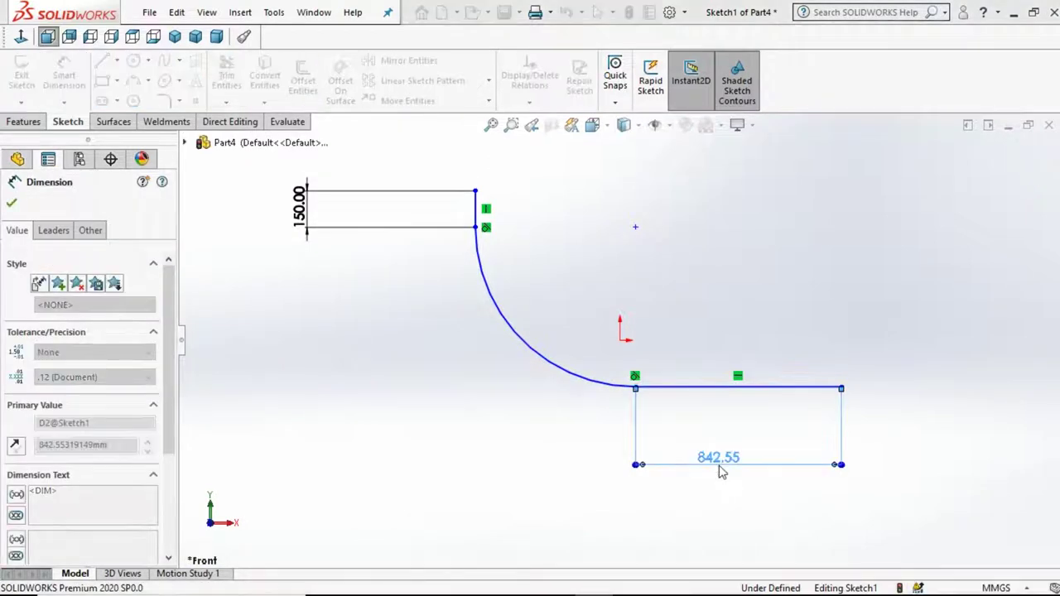
- Give the arc a 260 mm radius and fit the whole sketch in view
click(525, 339)
click(377, 366)
click(376, 367)
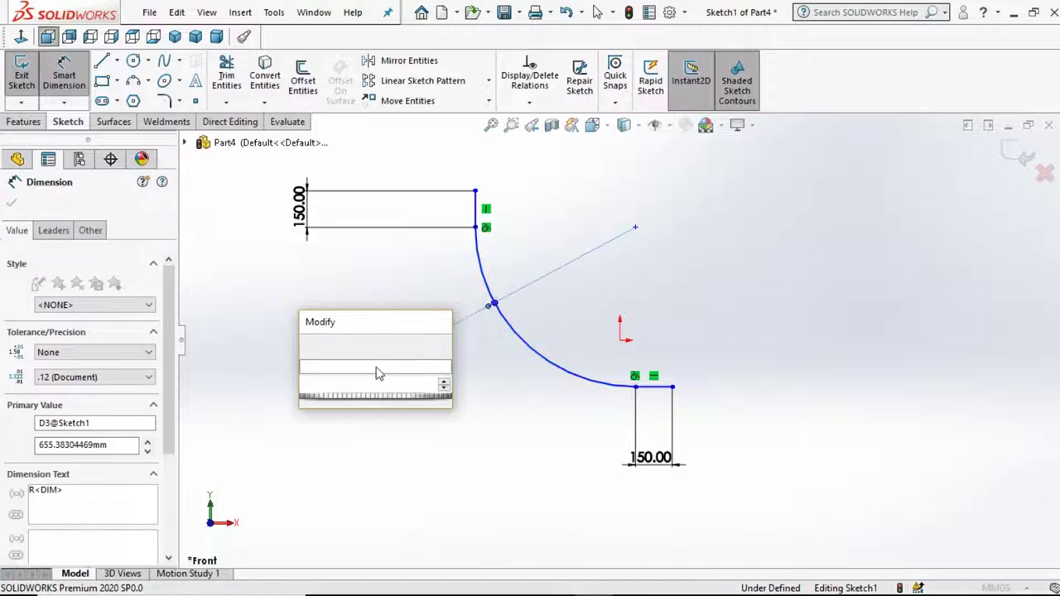
key(Return)
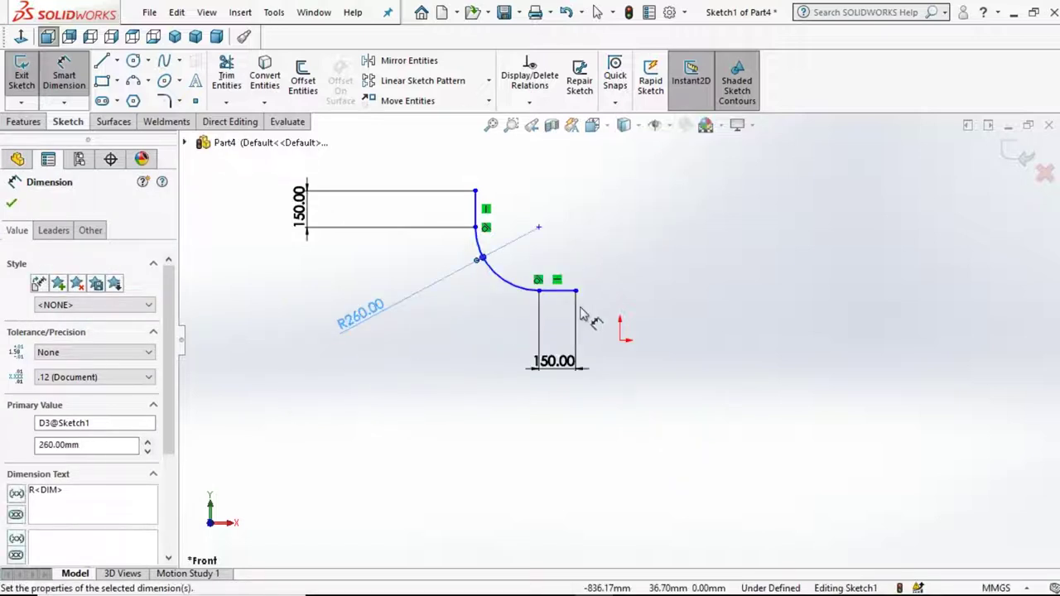
click(691, 239)
click(490, 125)
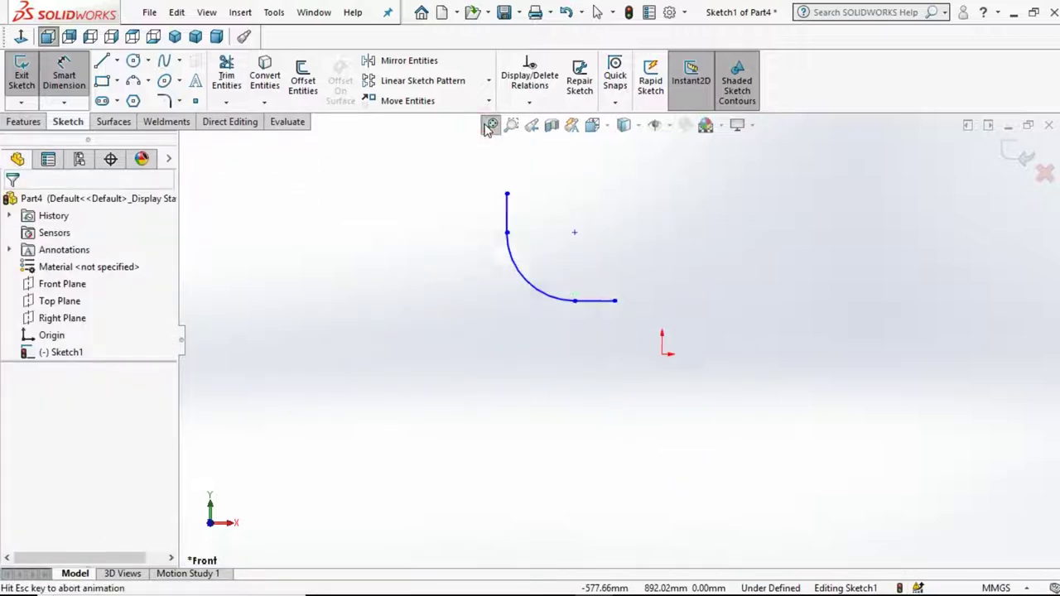
click(600, 12)
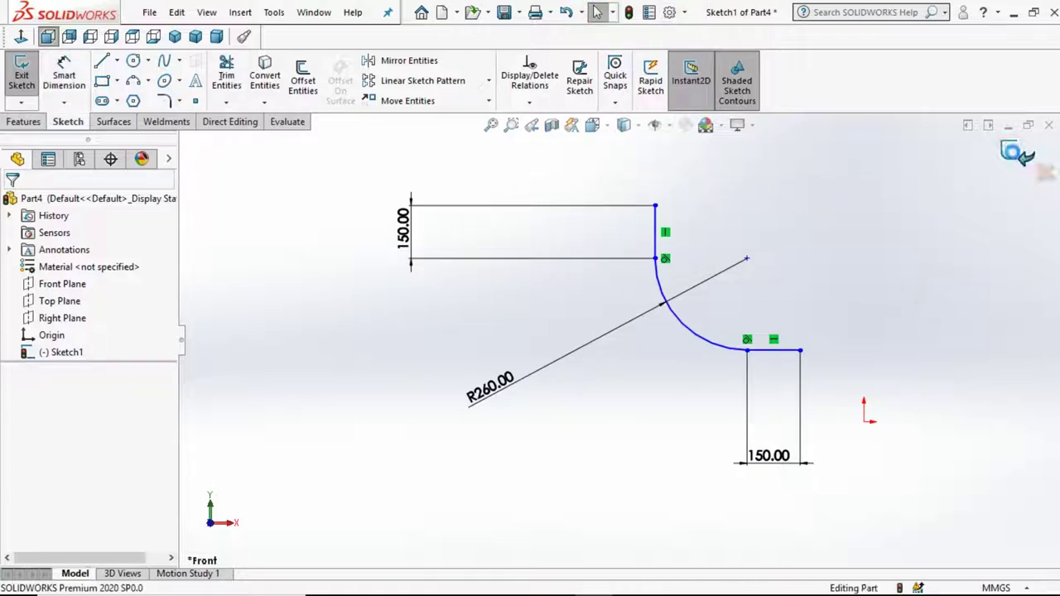
- Exit Sketch1 and zoom the view to fit the elbow centreline
click(1019, 154)
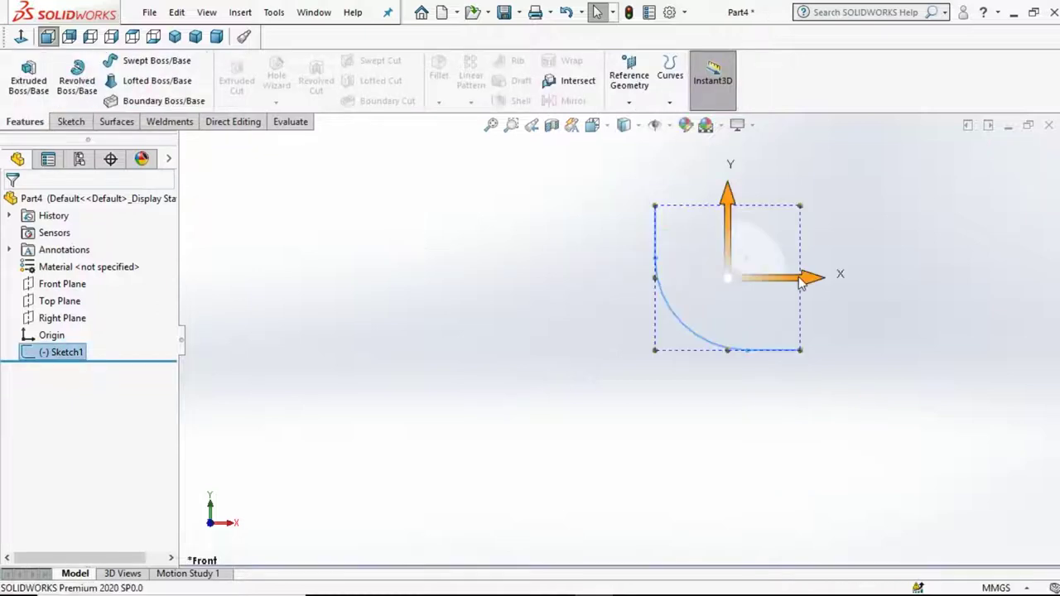
click(75, 329)
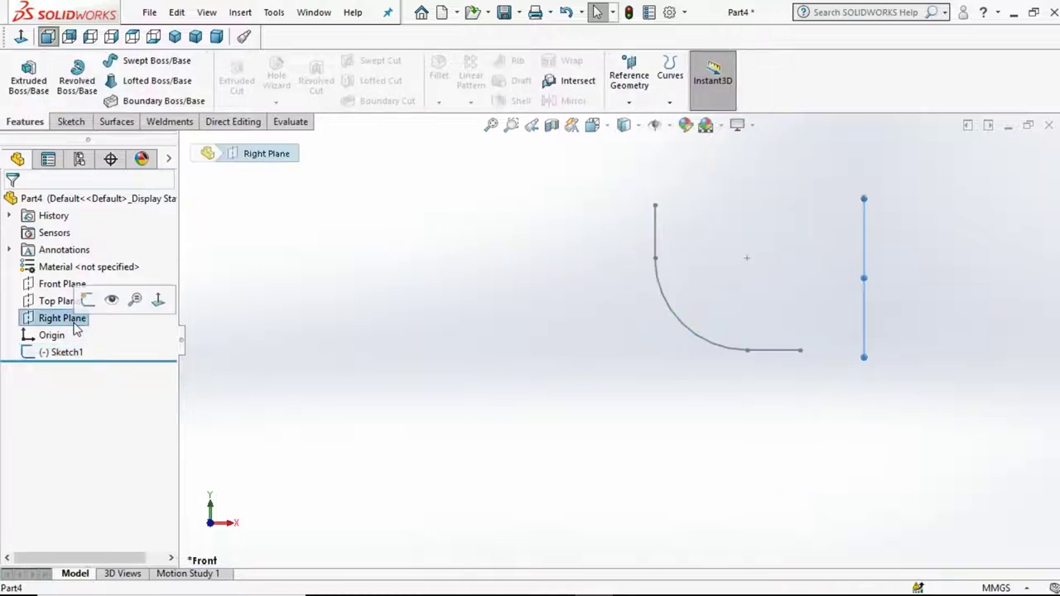
click(472, 297)
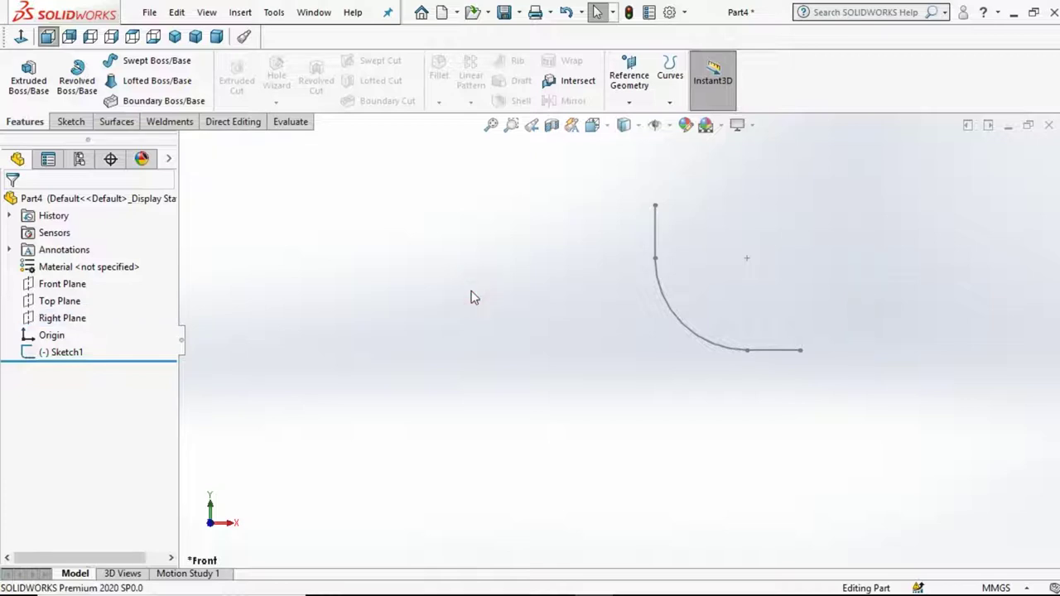
scroll(798, 358, down, 2)
scroll(795, 356, down, 2)
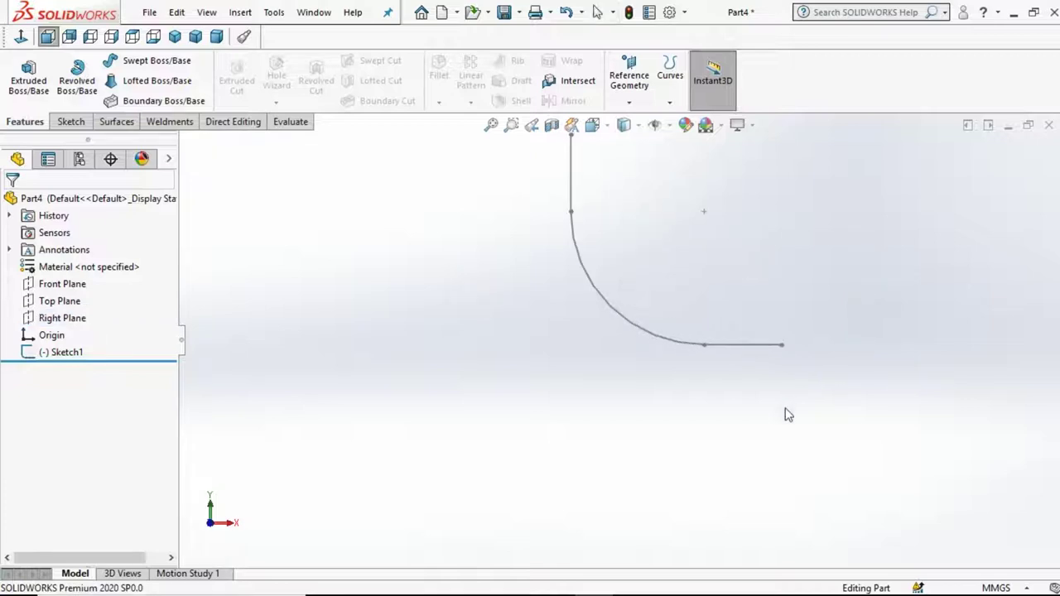
key(f)
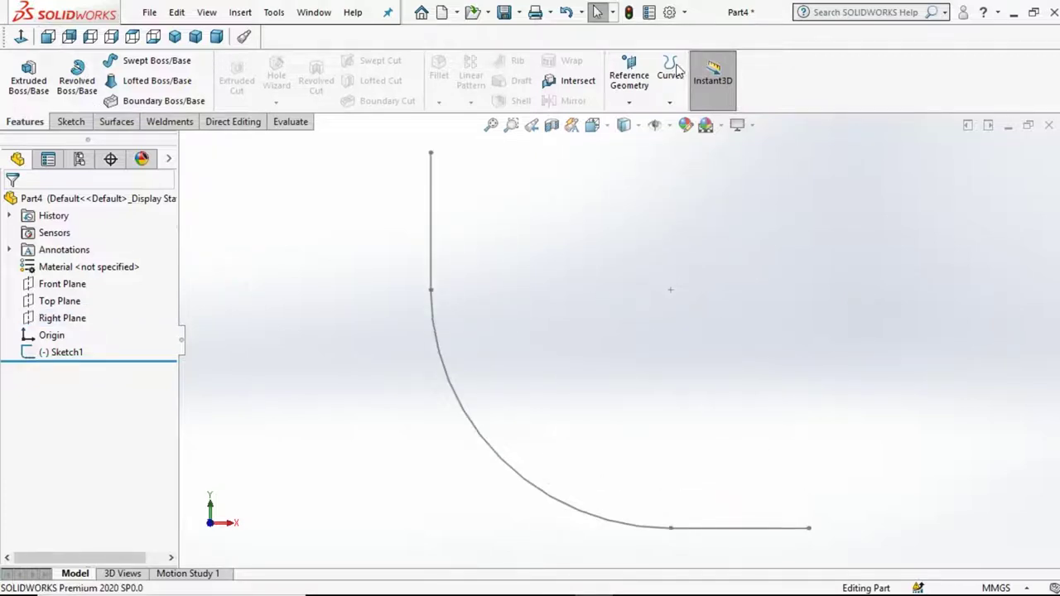
- Create Plane1 perpendicular to the bottom line and coincident with its right endpoint
click(628, 102)
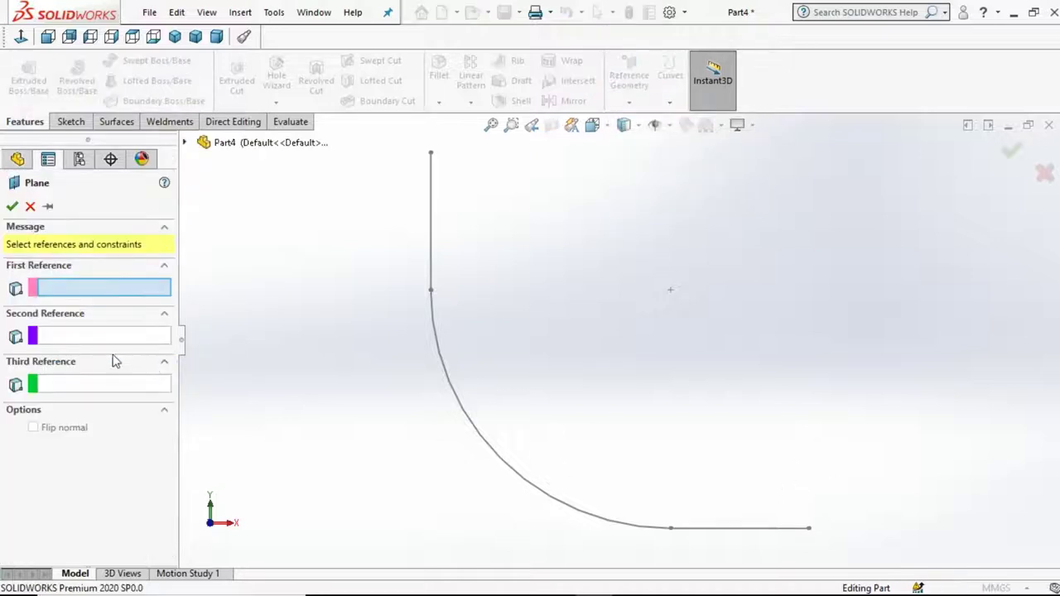
click(785, 530)
click(786, 534)
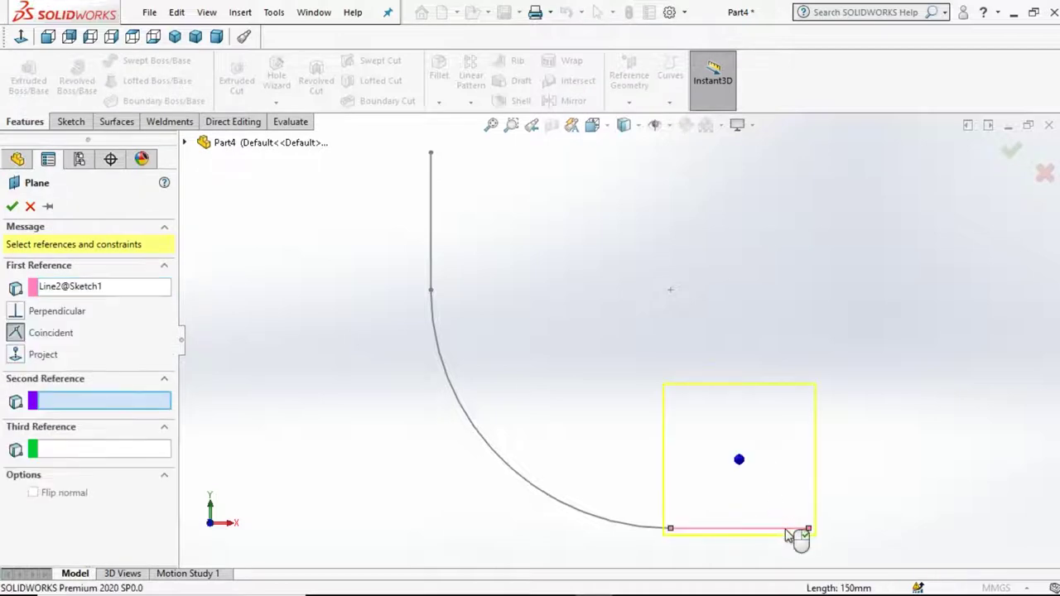
click(809, 530)
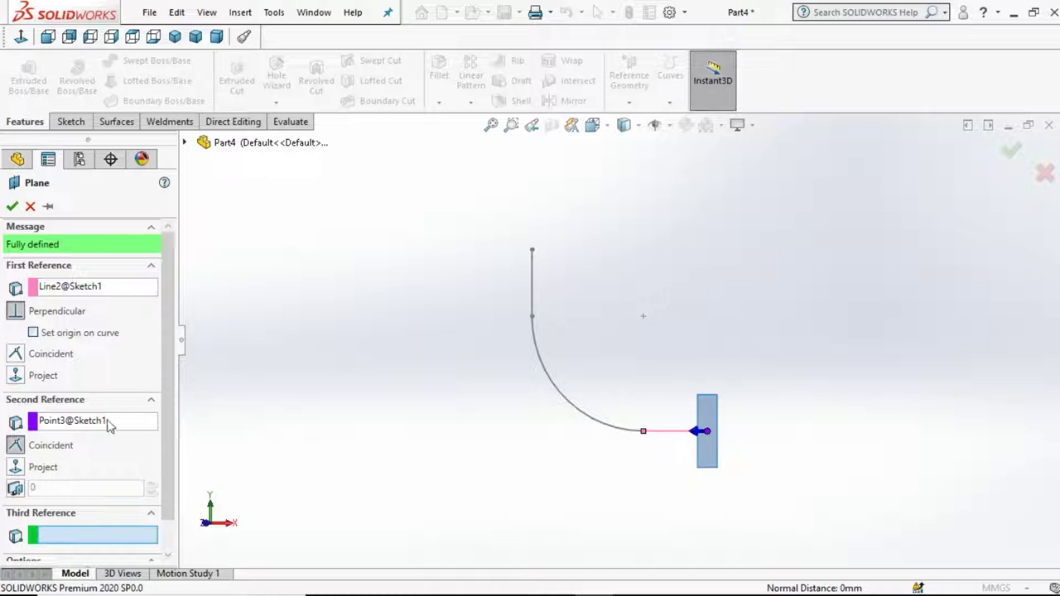
click(11, 207)
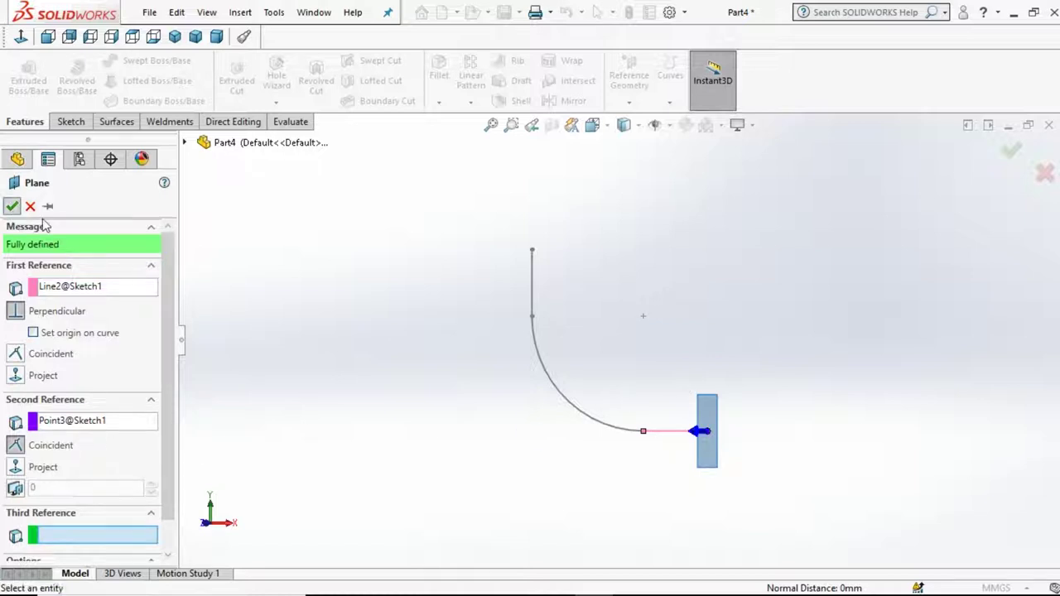
- Start a sketch on Plane1 and draw a circle centred on the path's end
click(70, 122)
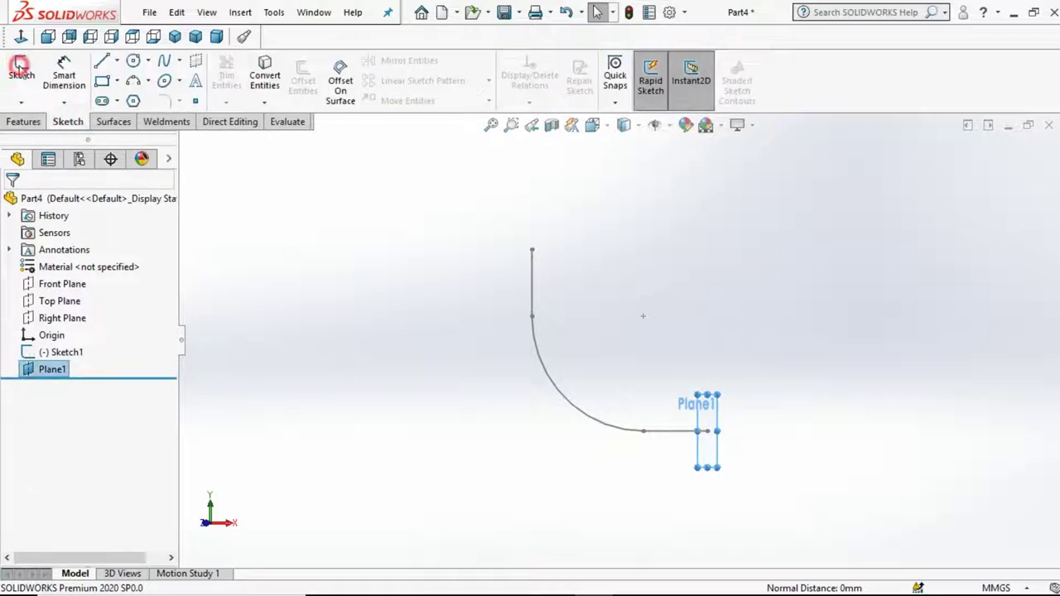
click(20, 66)
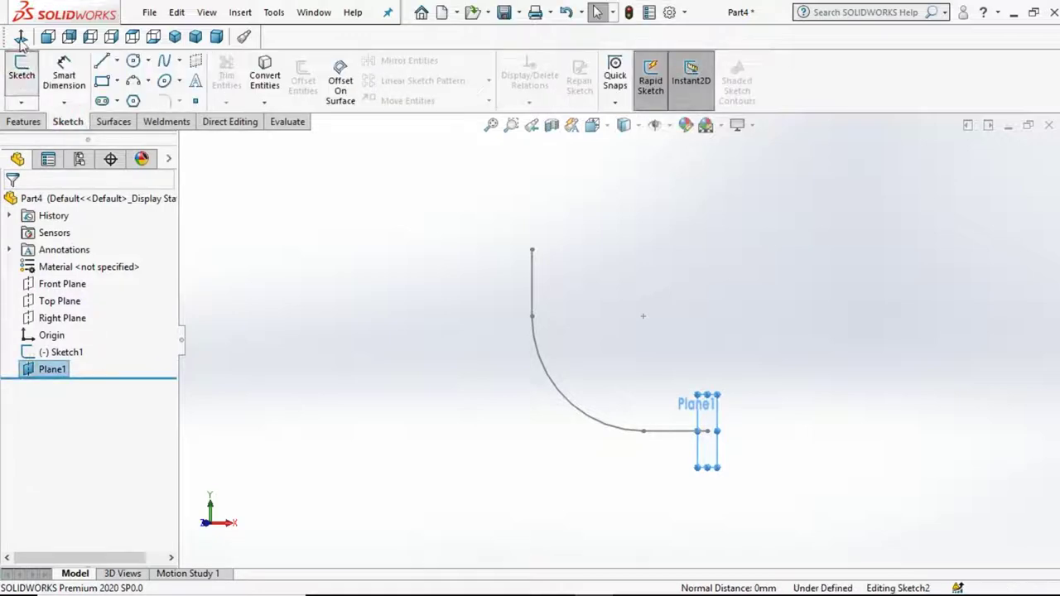
click(422, 253)
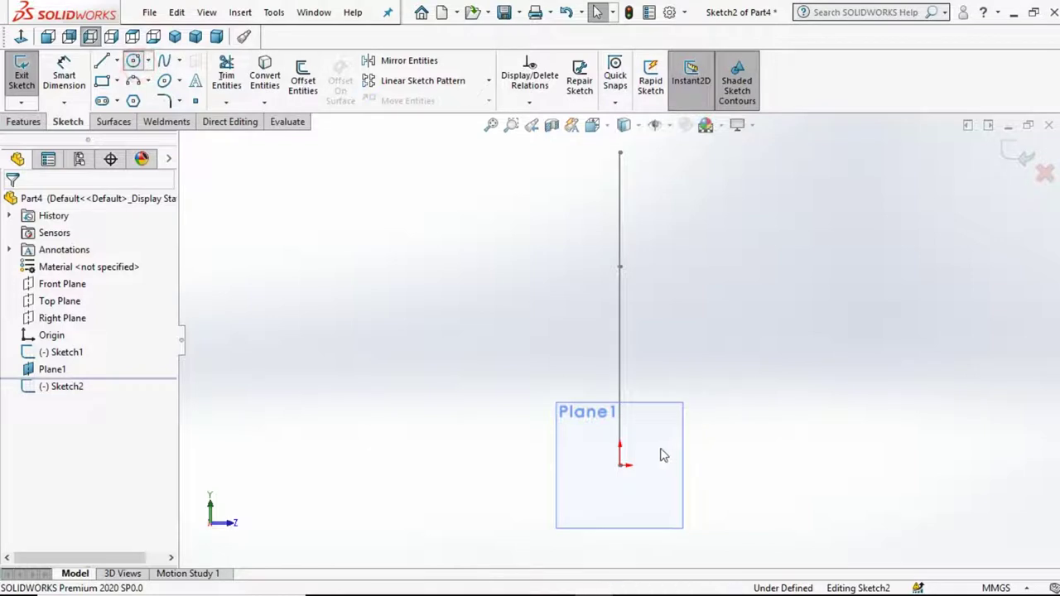
click(620, 464)
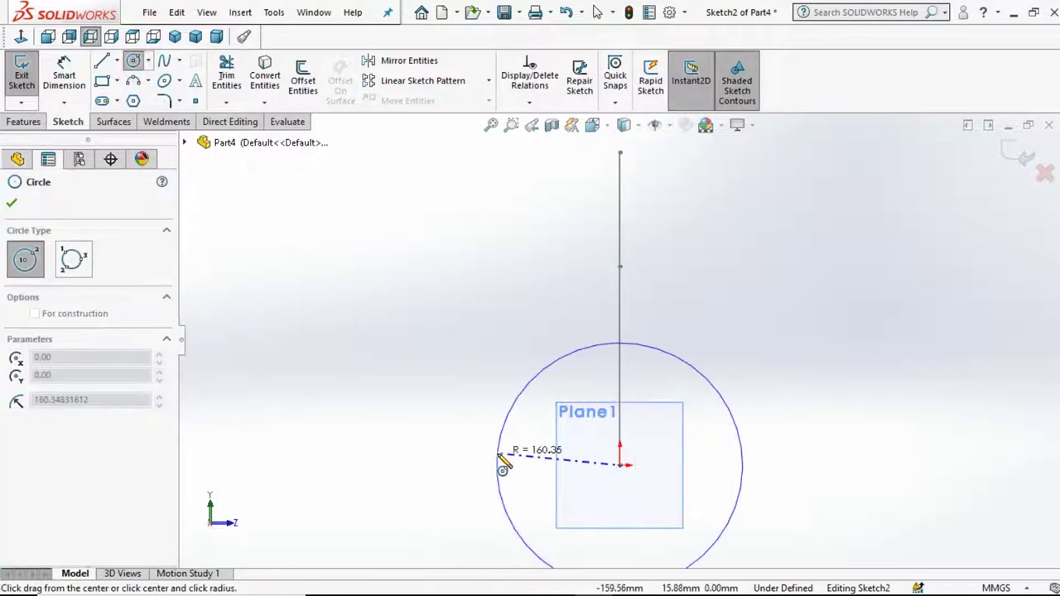
click(521, 456)
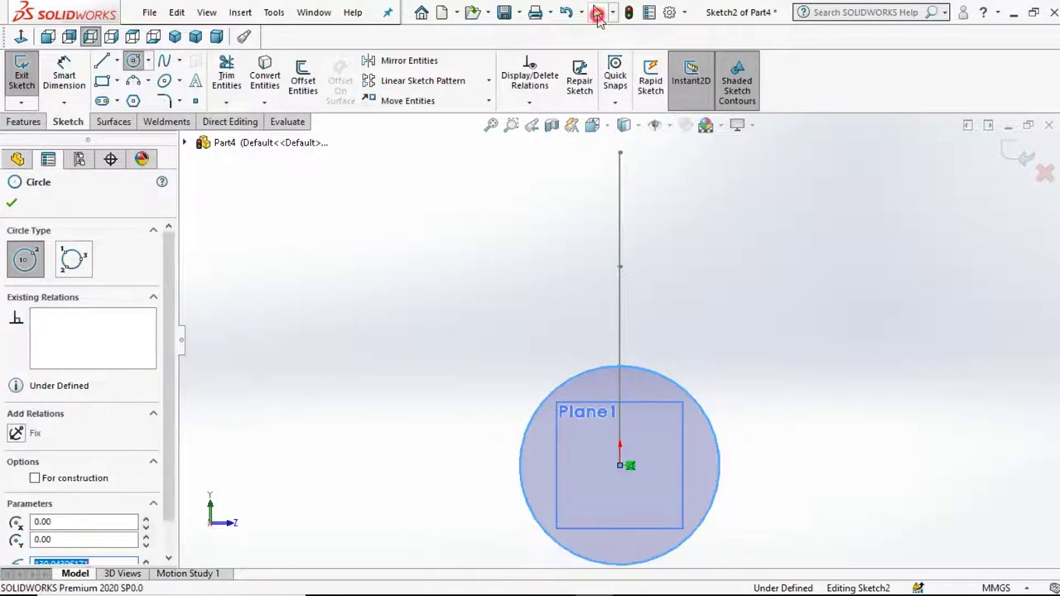
click(597, 14)
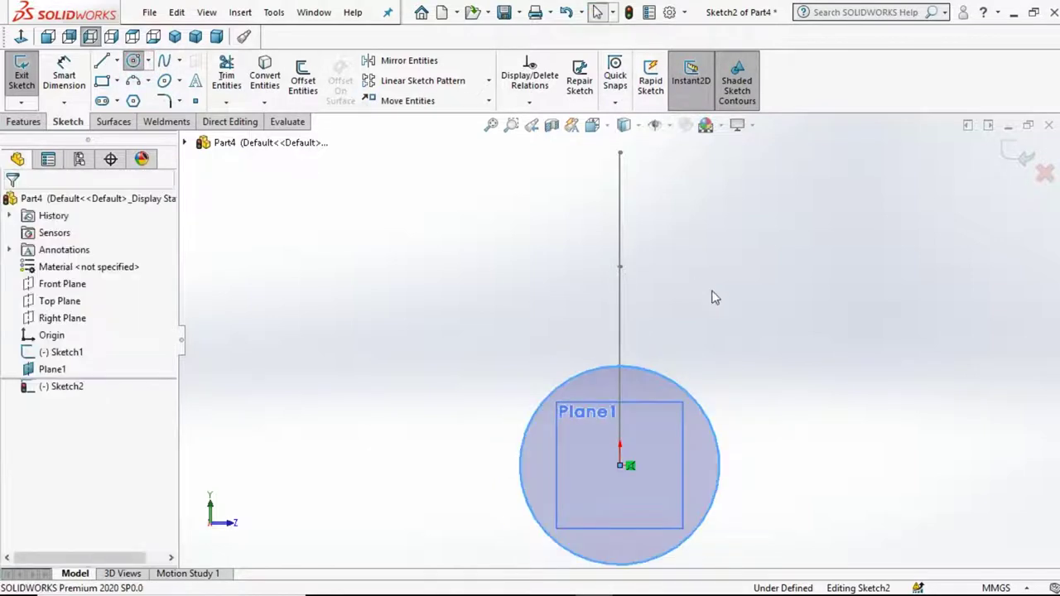
- Hide Plane1 and check the elbow reference drawing
click(51, 369)
click(71, 343)
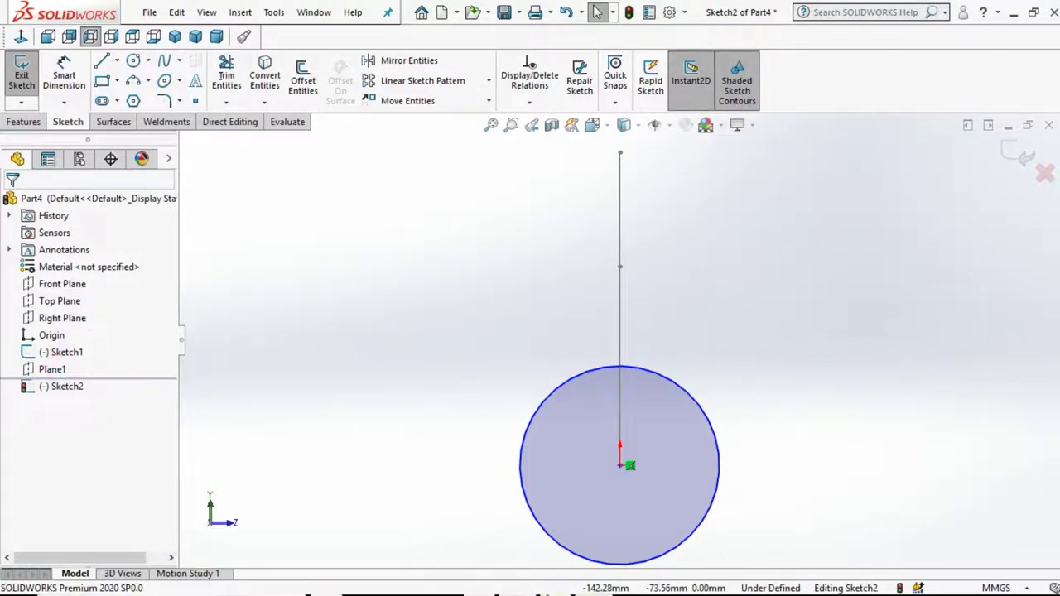
key(alt+Tab)
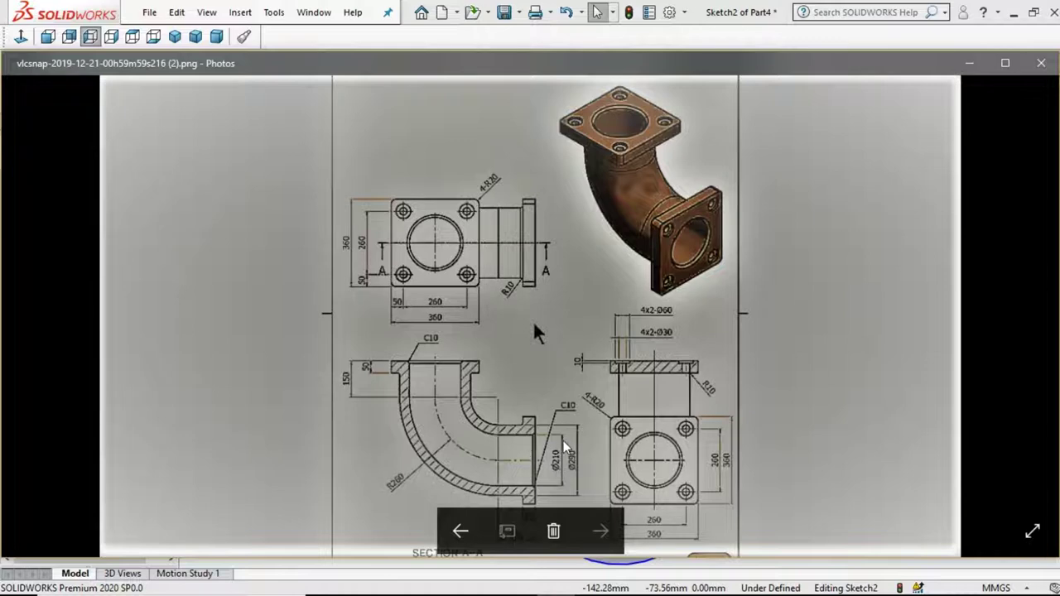
key(alt+Tab)
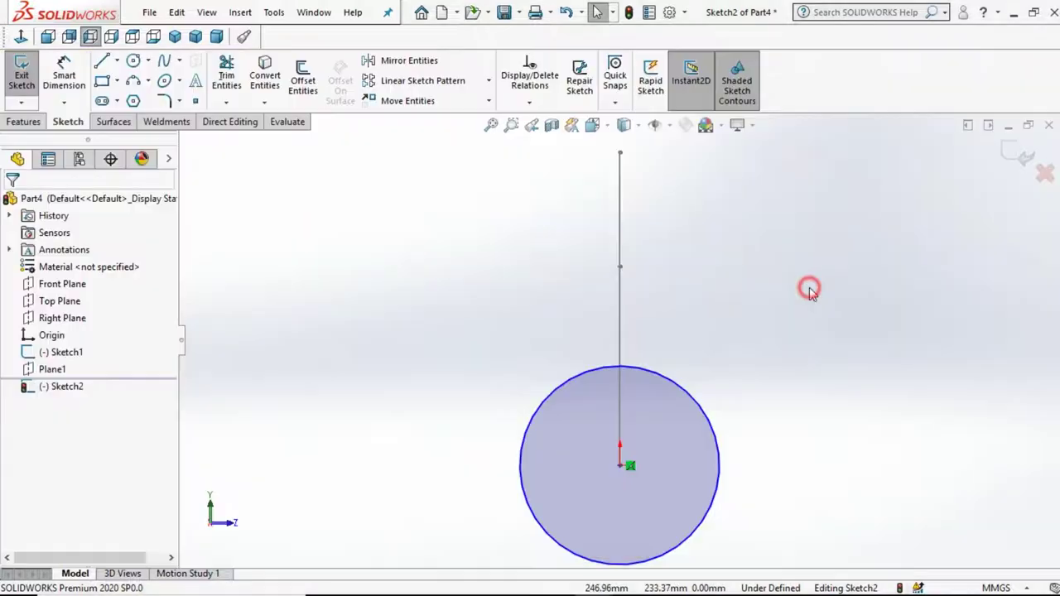
- Dimension the profile circle to a 290 mm diameter
click(64, 73)
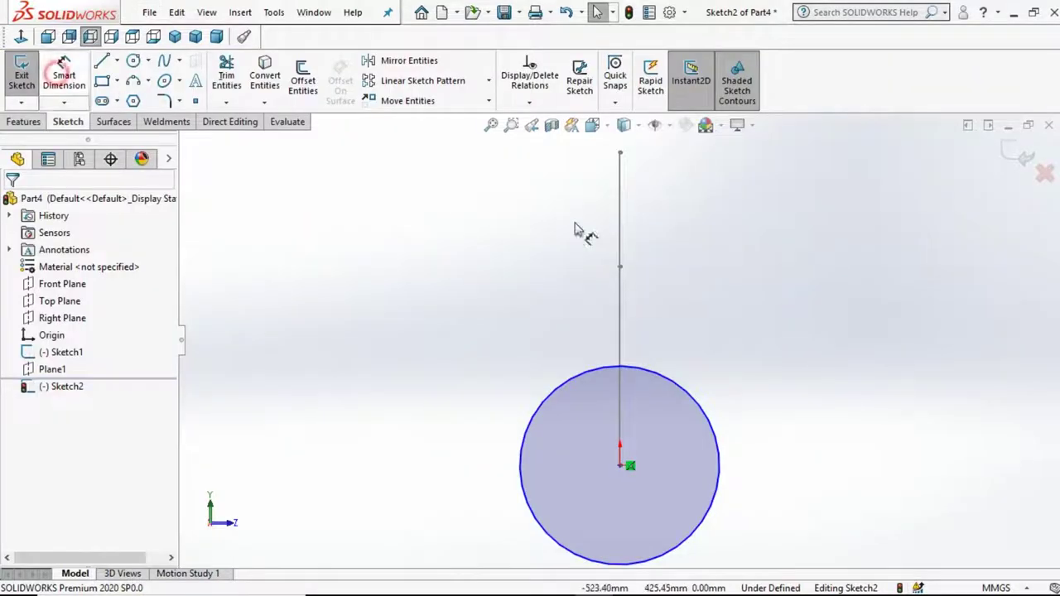
click(692, 389)
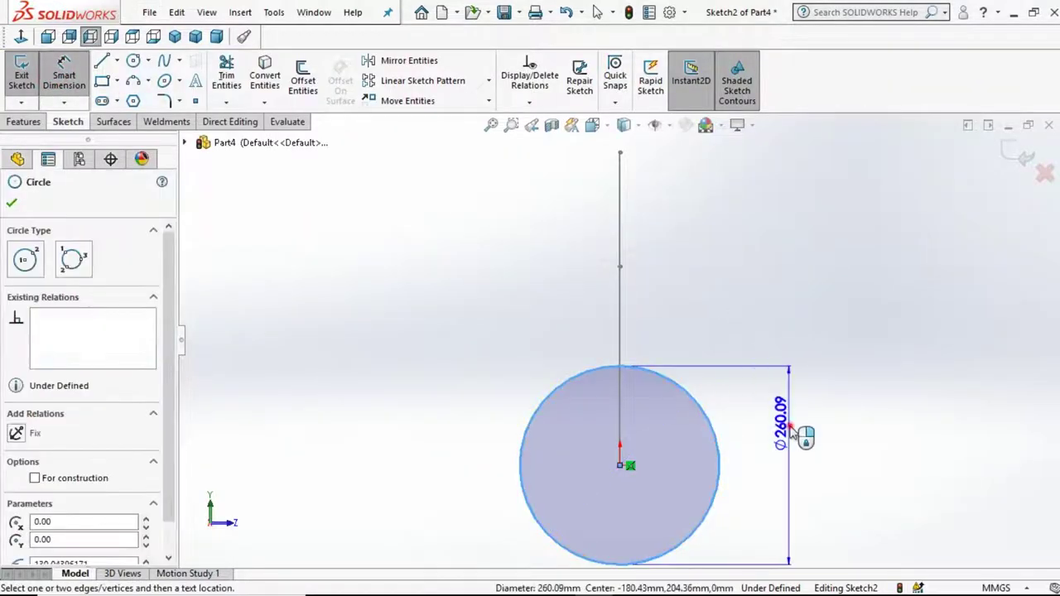
click(791, 431)
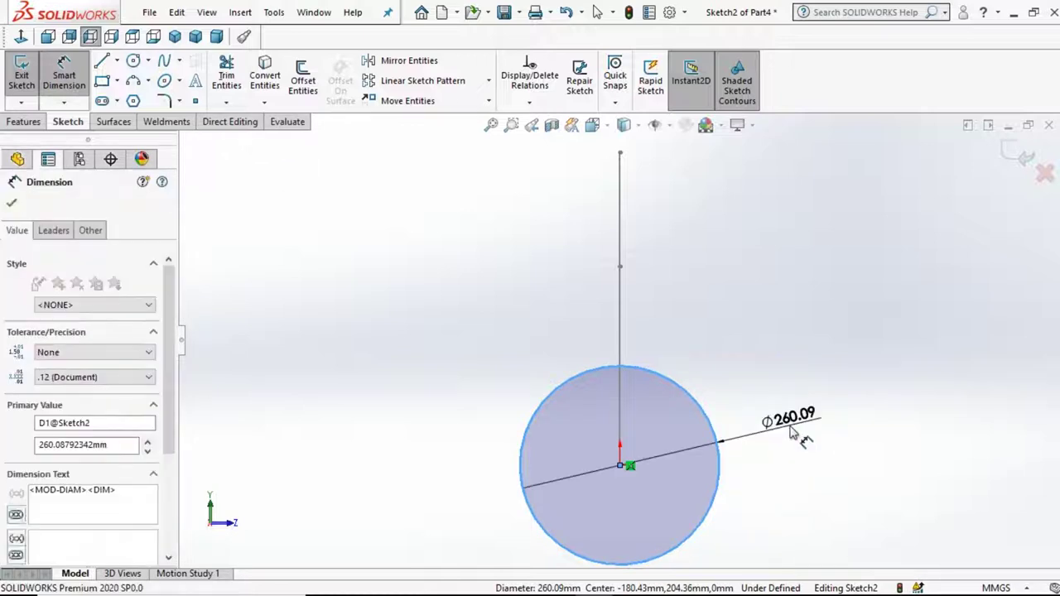
text(290)
key(Return)
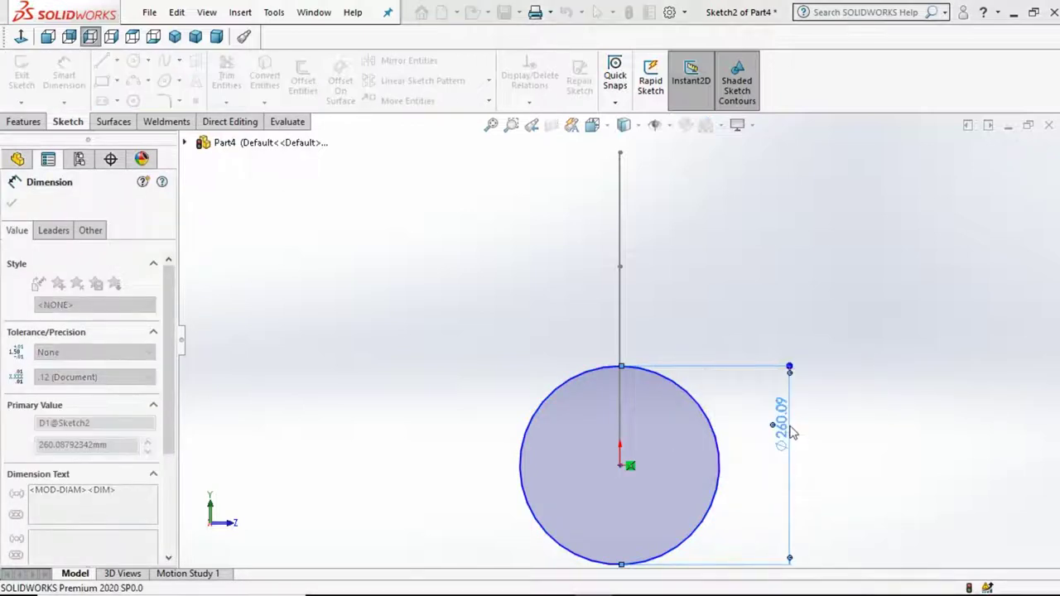
click(372, 342)
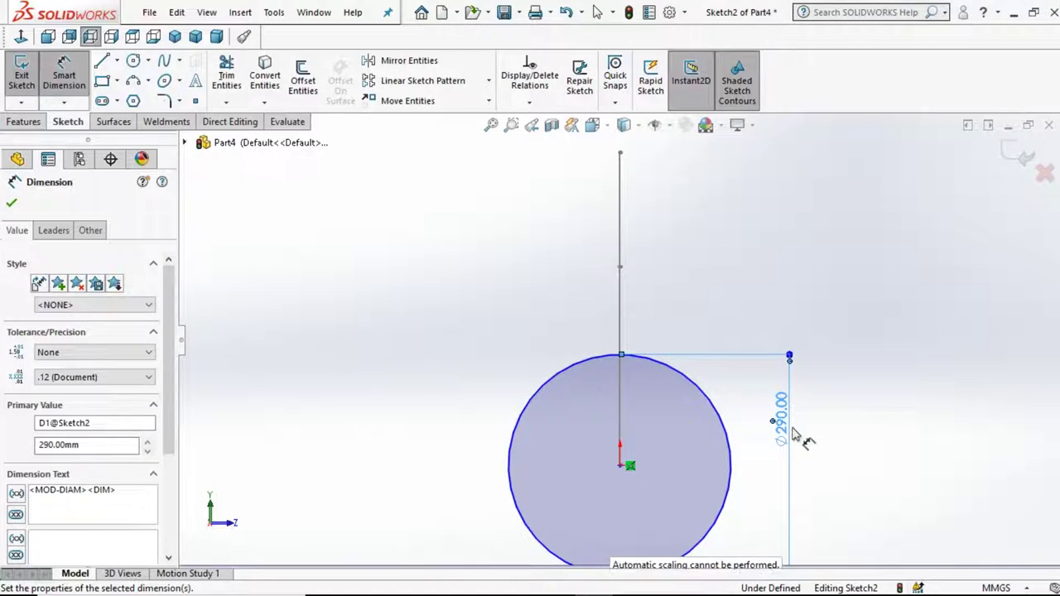
key(Escape)
key(f)
- Rotate the view to see the path beside the circle and exit the sketch
key(ctrl+2)
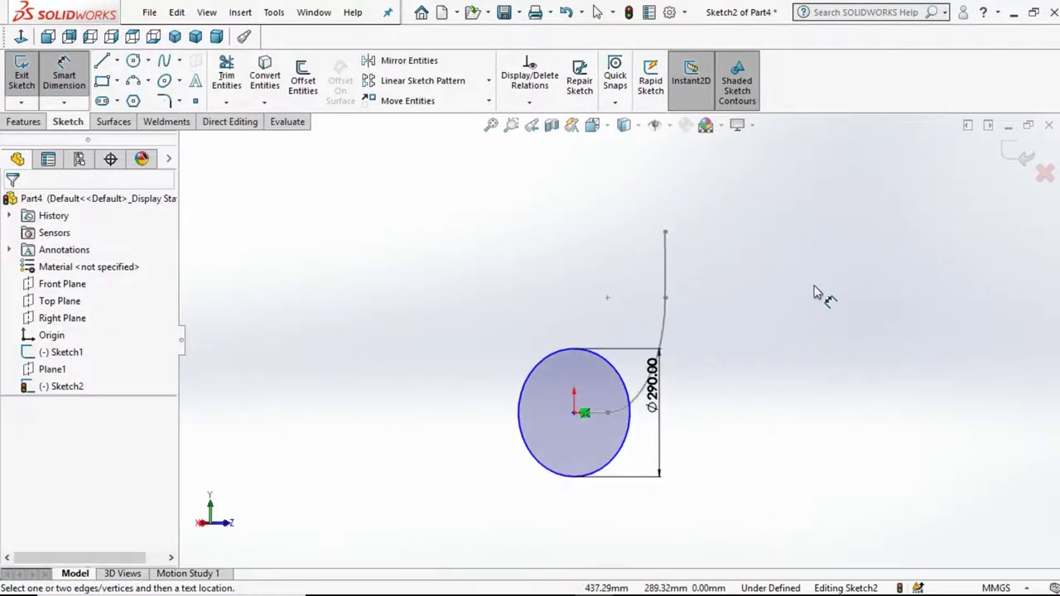
key(Left)
key(Left)
key(Left)
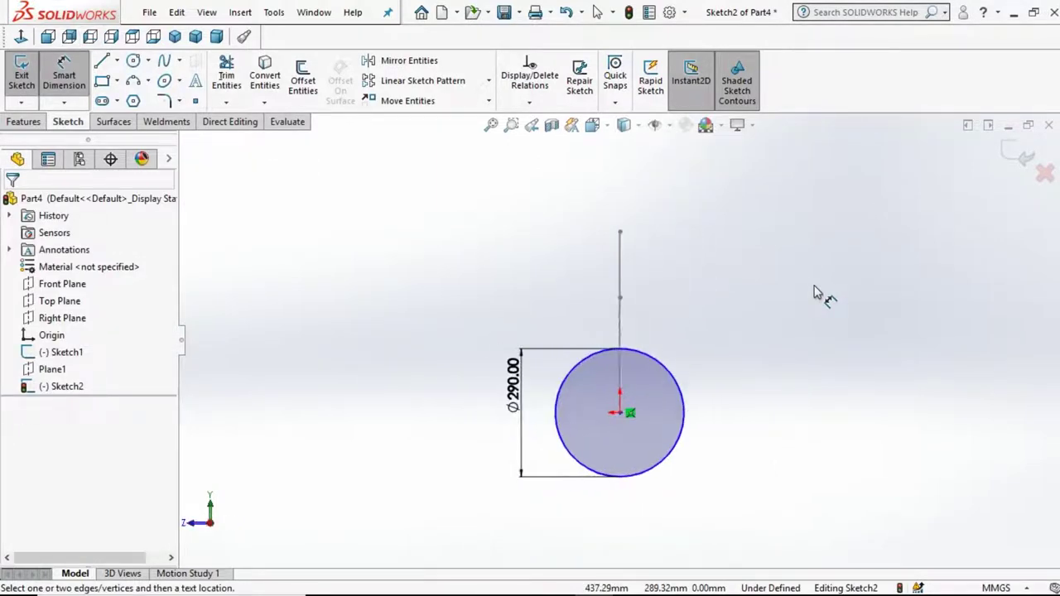
key(Left)
key(Left)
key(Left)
key(Left)
key(Left)
key(Left)
key(Left)
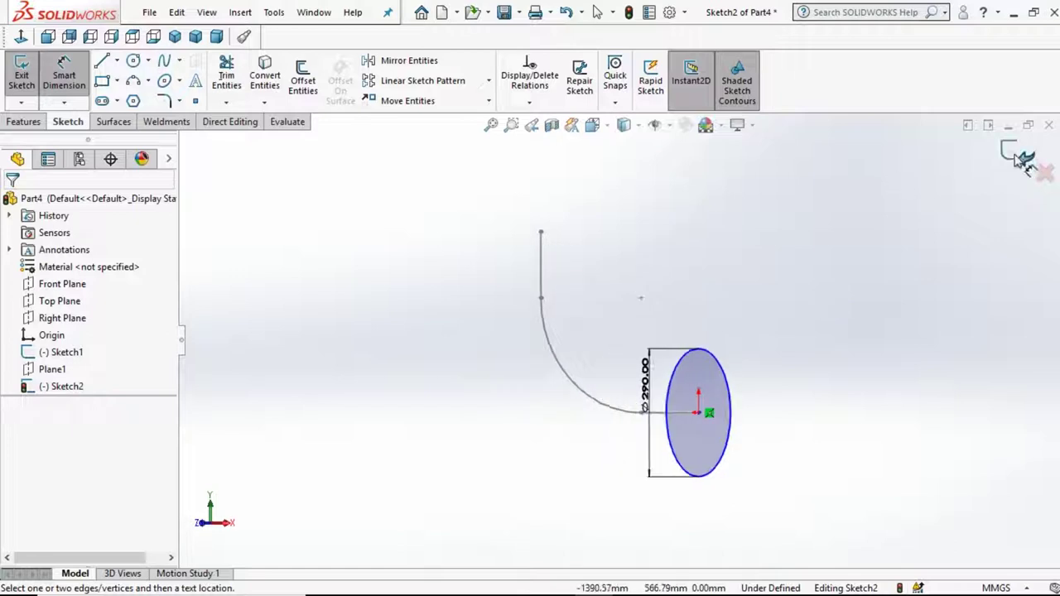
click(1024, 159)
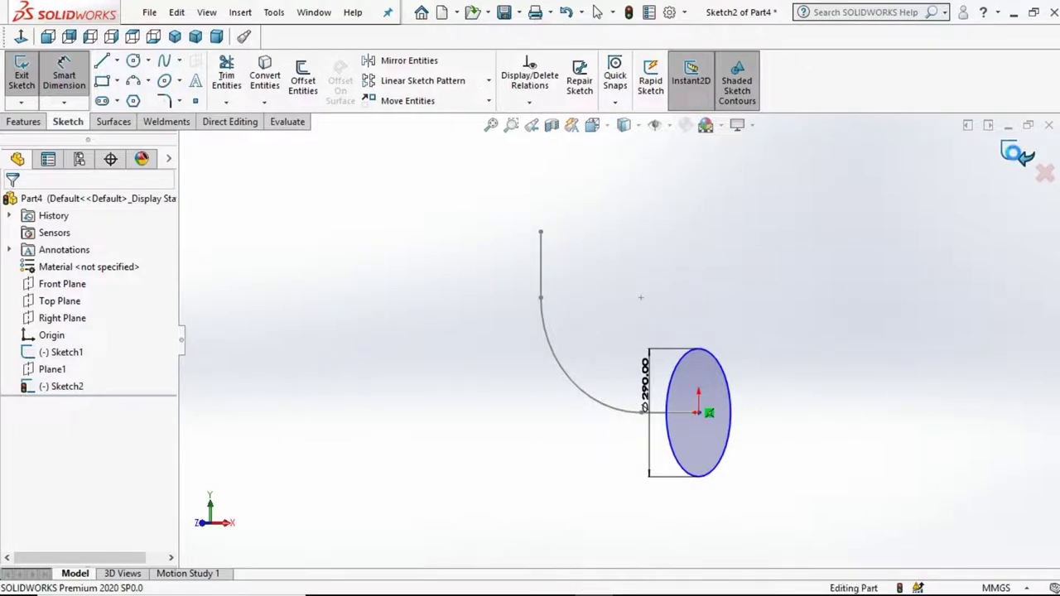
- Sweep the Ø290 circle (Sketch2) along the Sketch1 path to create Sweep1
click(1020, 158)
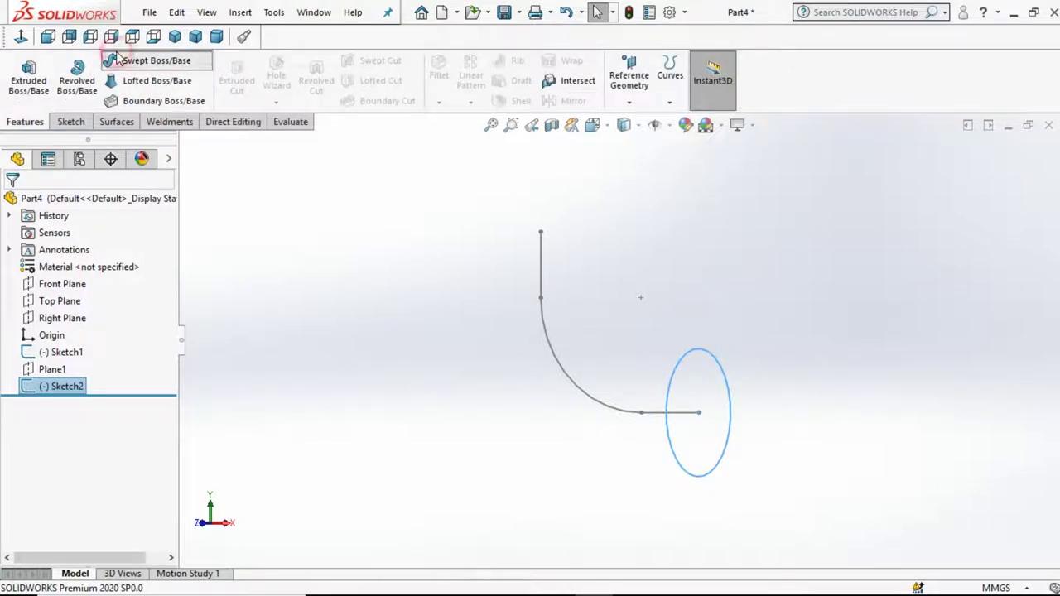
click(124, 60)
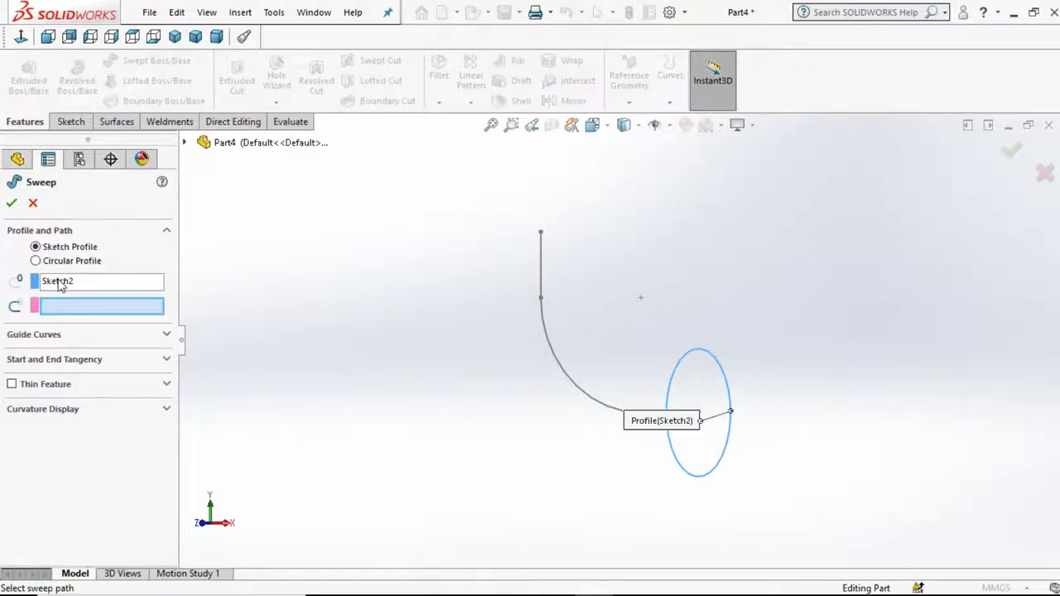
right_click(60, 284)
click(99, 289)
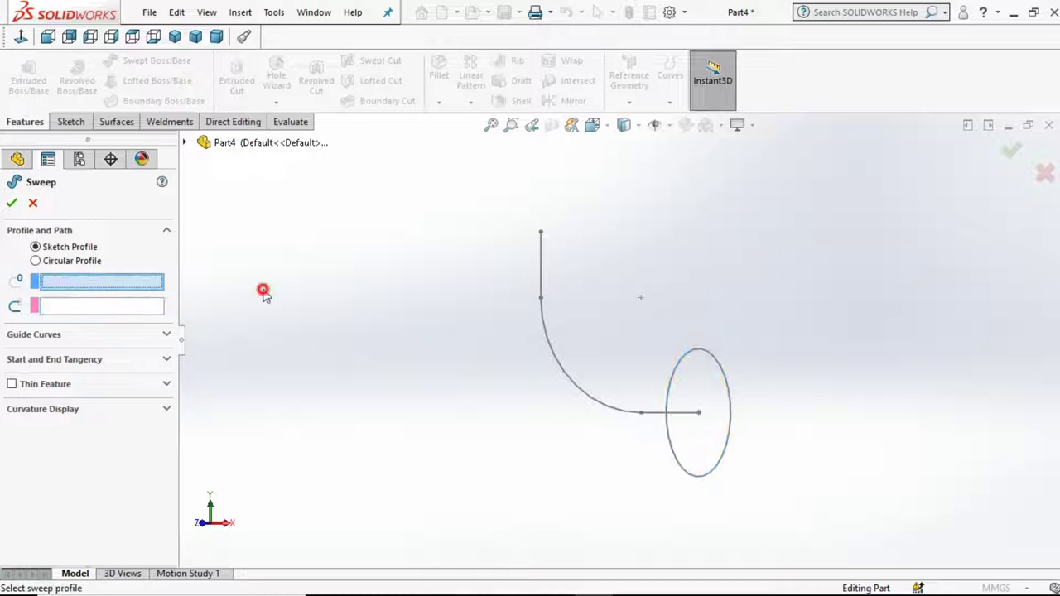
click(725, 376)
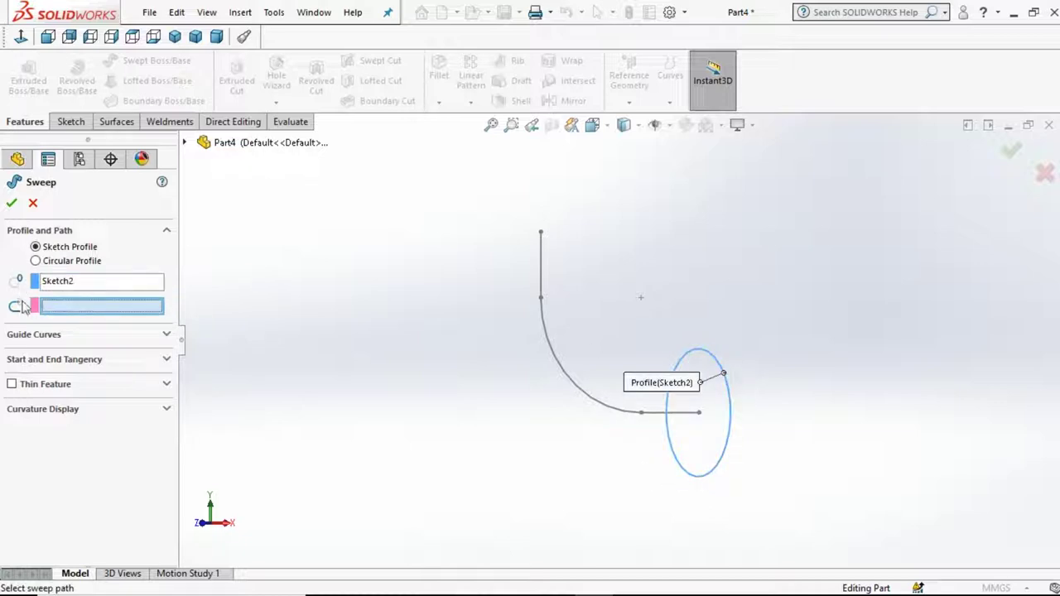
click(542, 329)
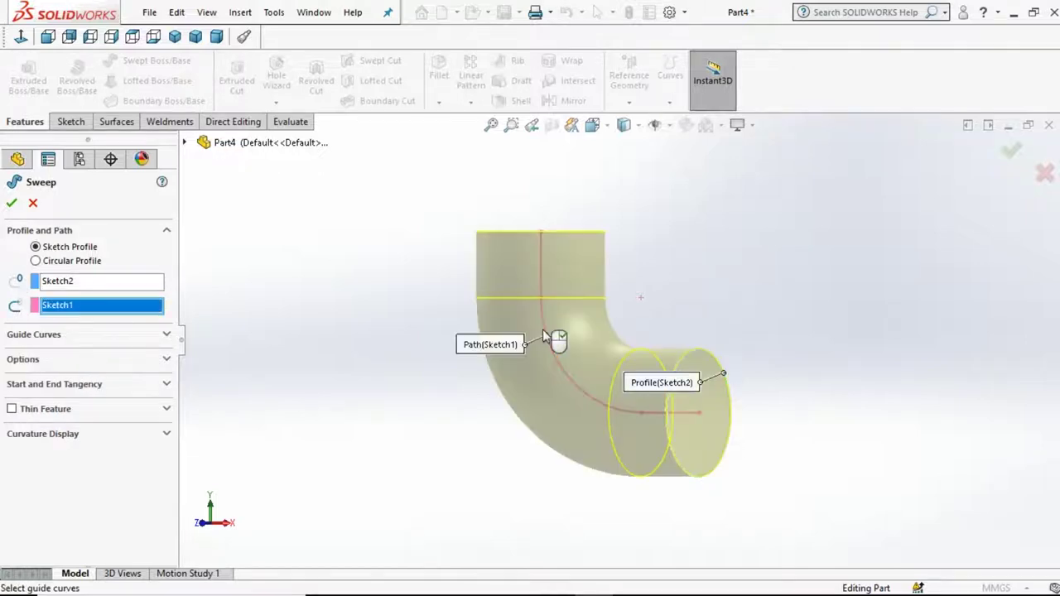
click(13, 203)
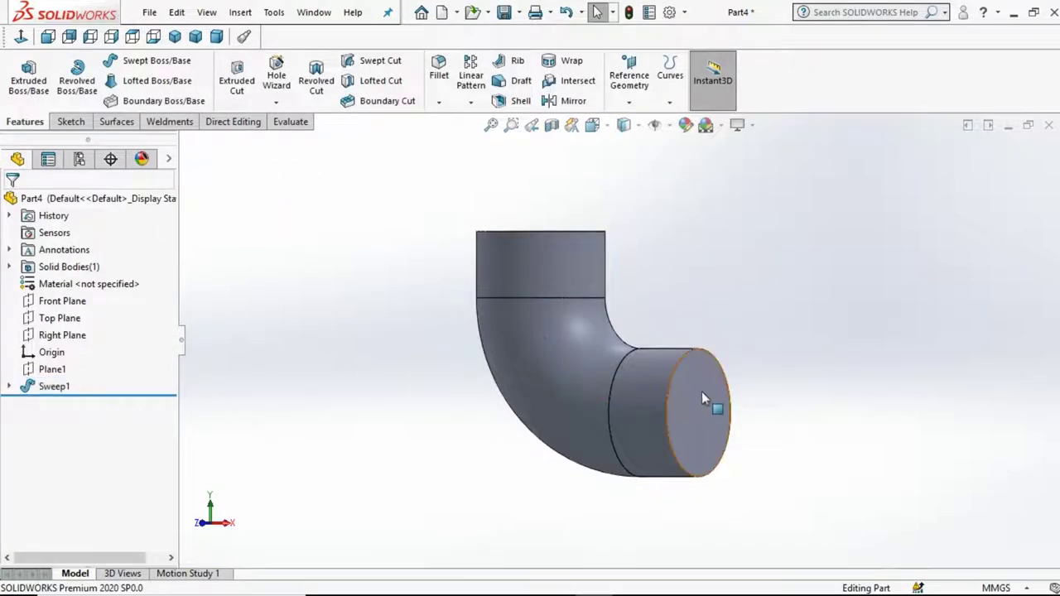
- Inspect the elbow's round end face and bring up the reference drawing
click(313, 262)
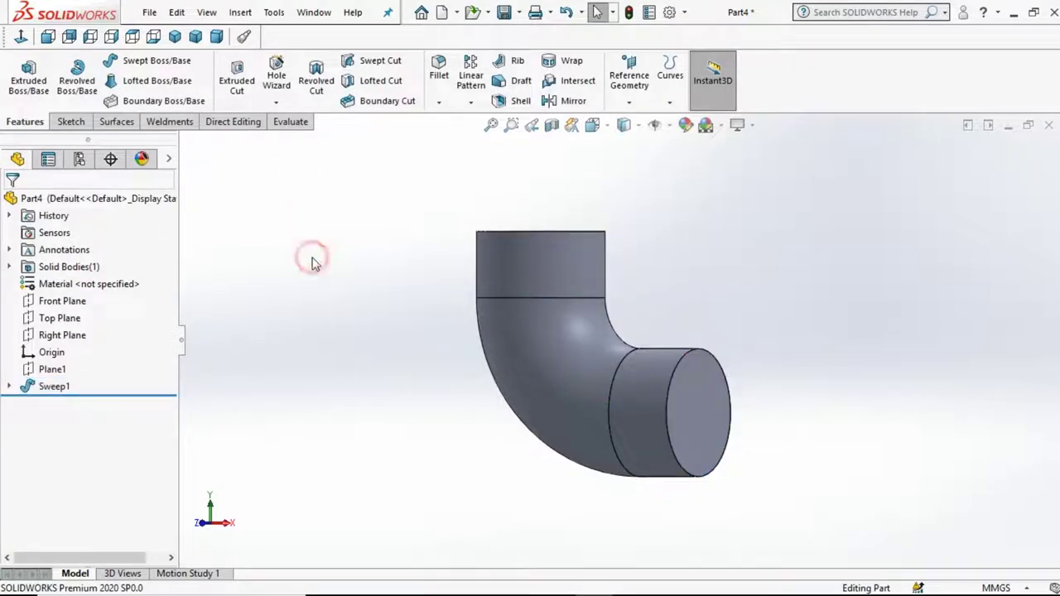
click(702, 407)
click(516, 119)
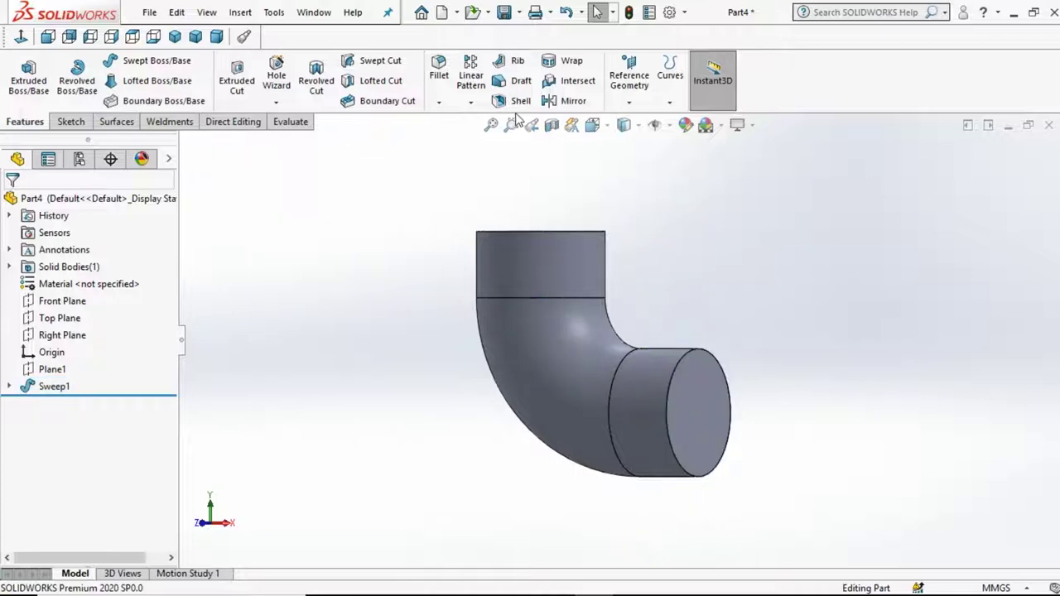
key(alt+Tab)
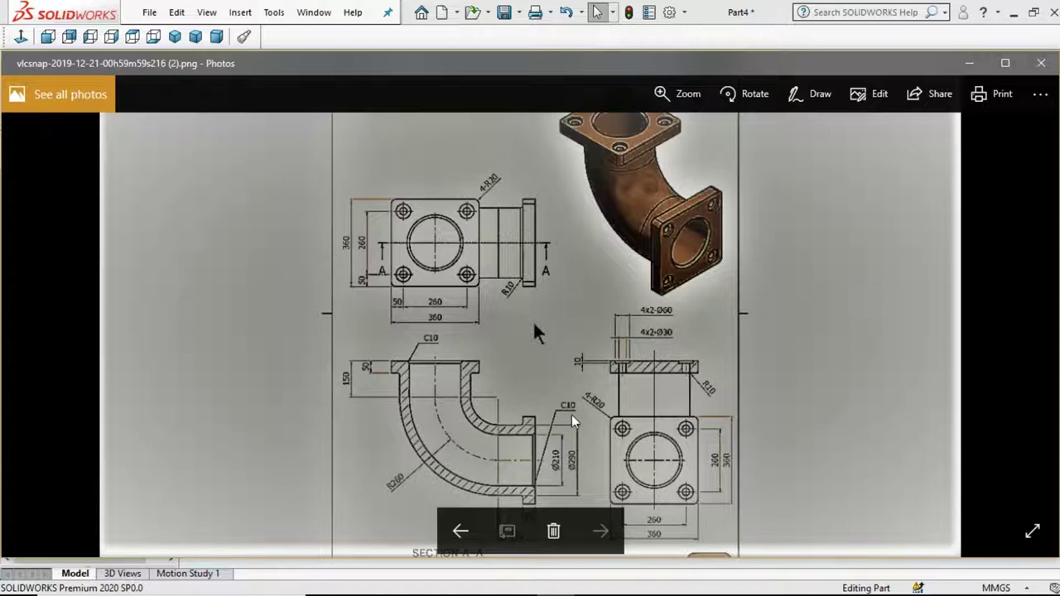
- Shell the elbow to 40 mm walls with both end faces open, then sketch on an end face
click(971, 64)
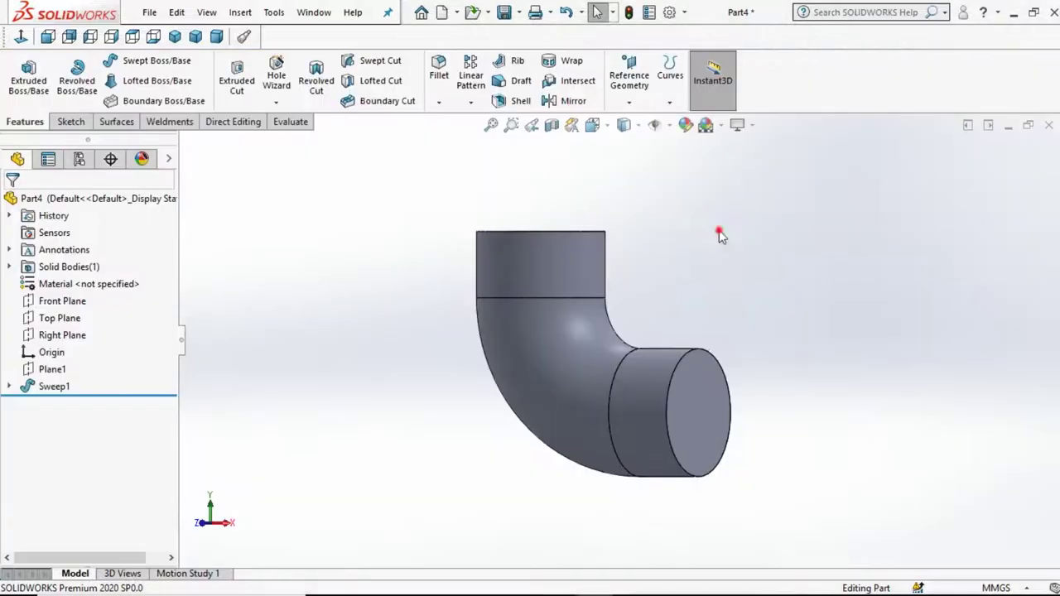
click(698, 399)
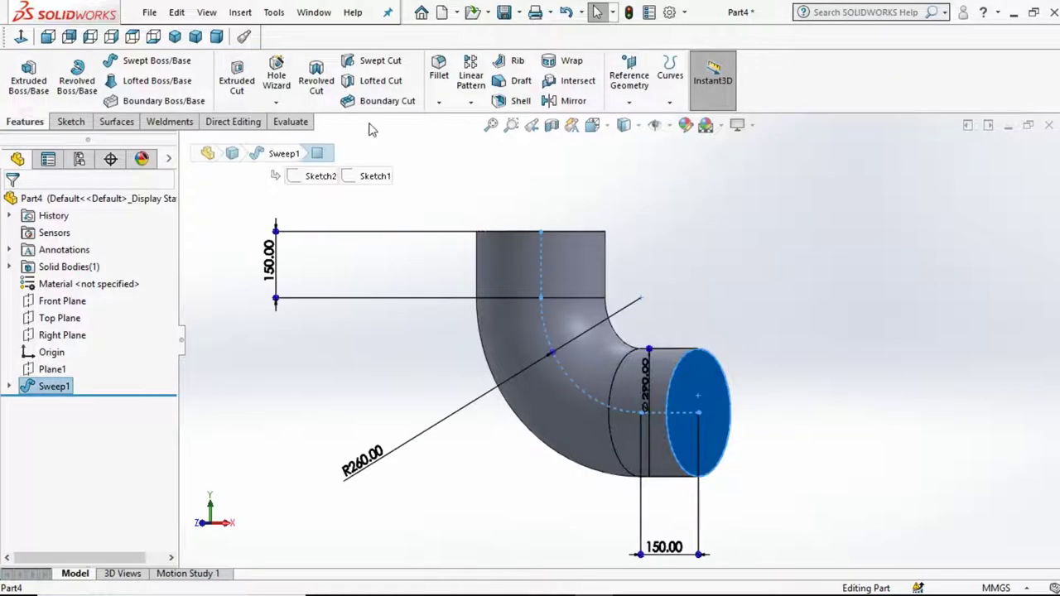
click(498, 100)
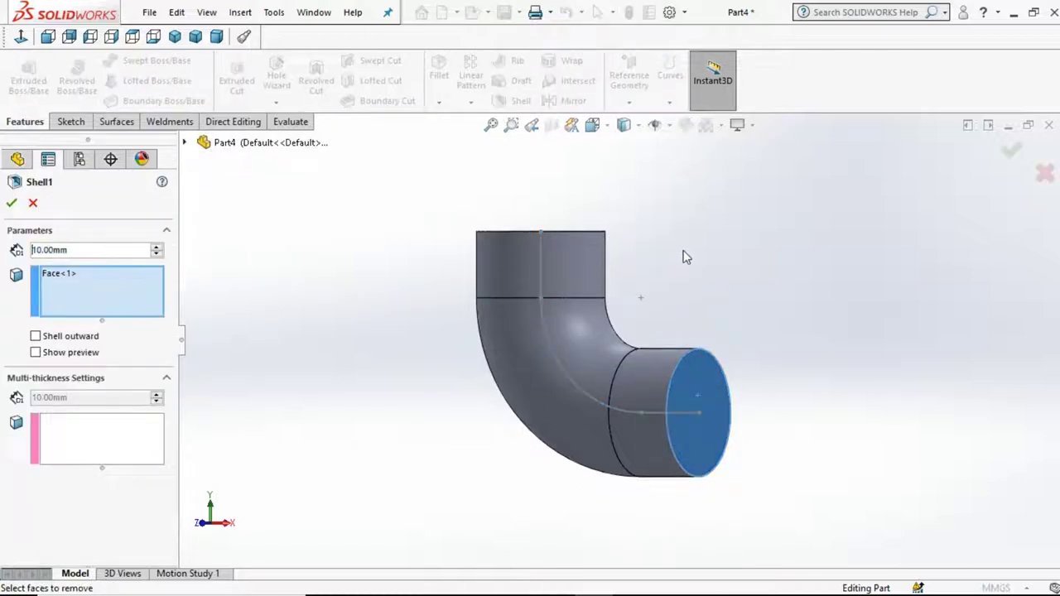
middle_drag(684, 257, 685, 256)
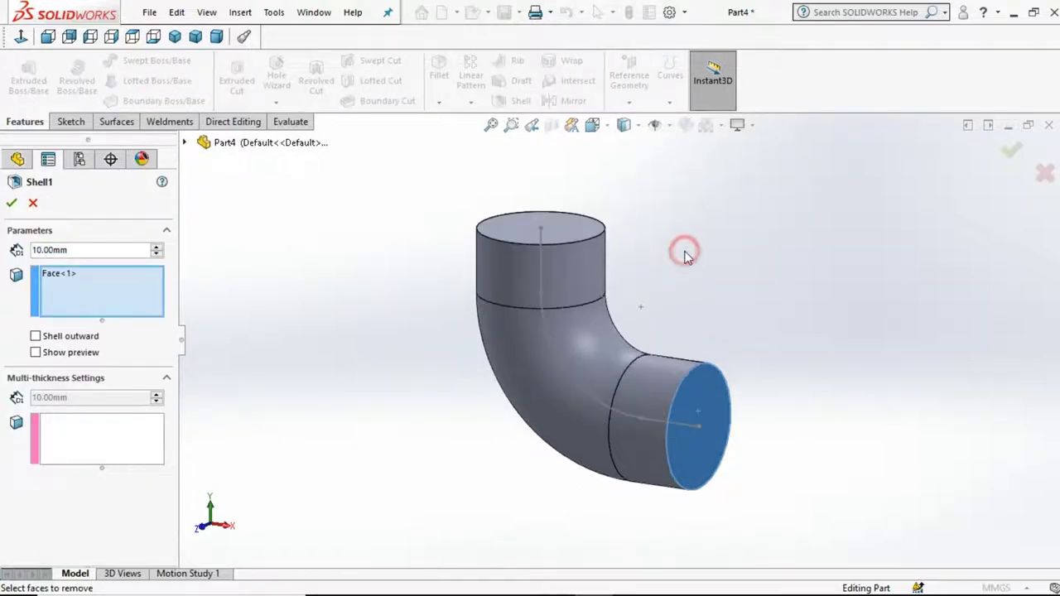
click(566, 232)
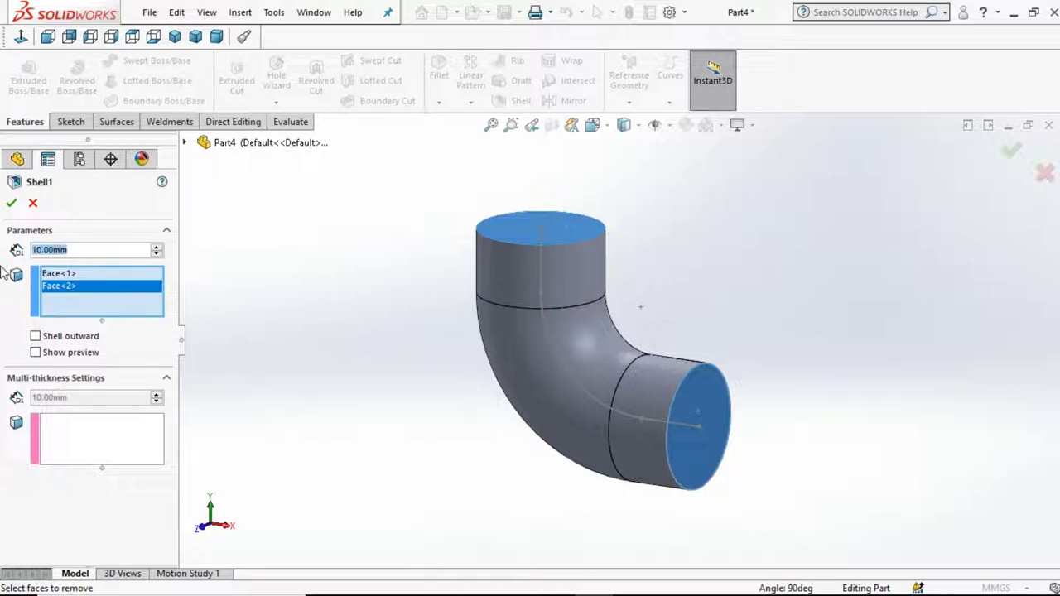
text(40)
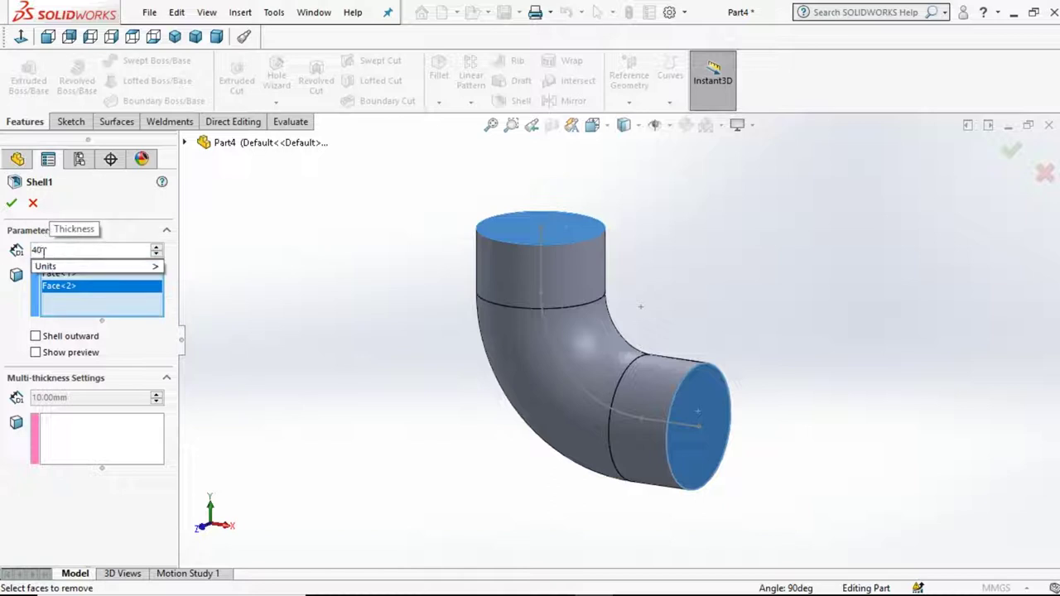
click(15, 206)
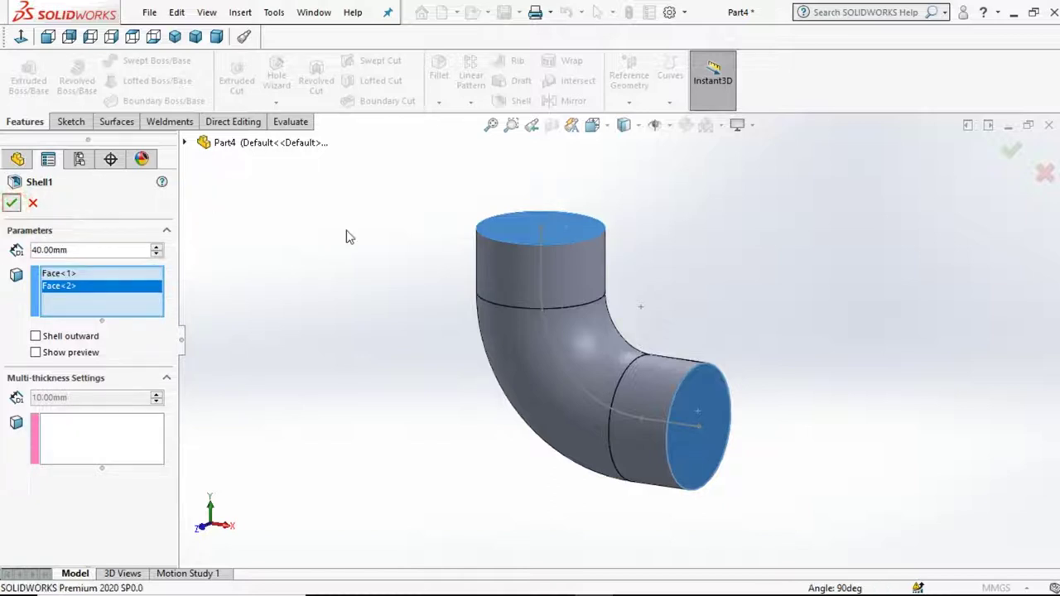
click(693, 483)
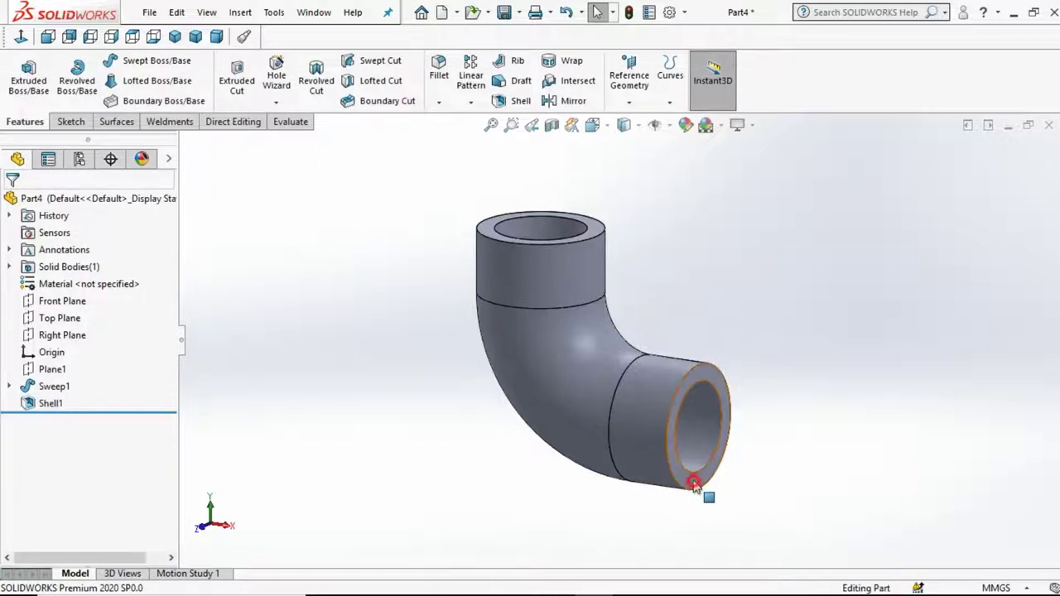
click(765, 433)
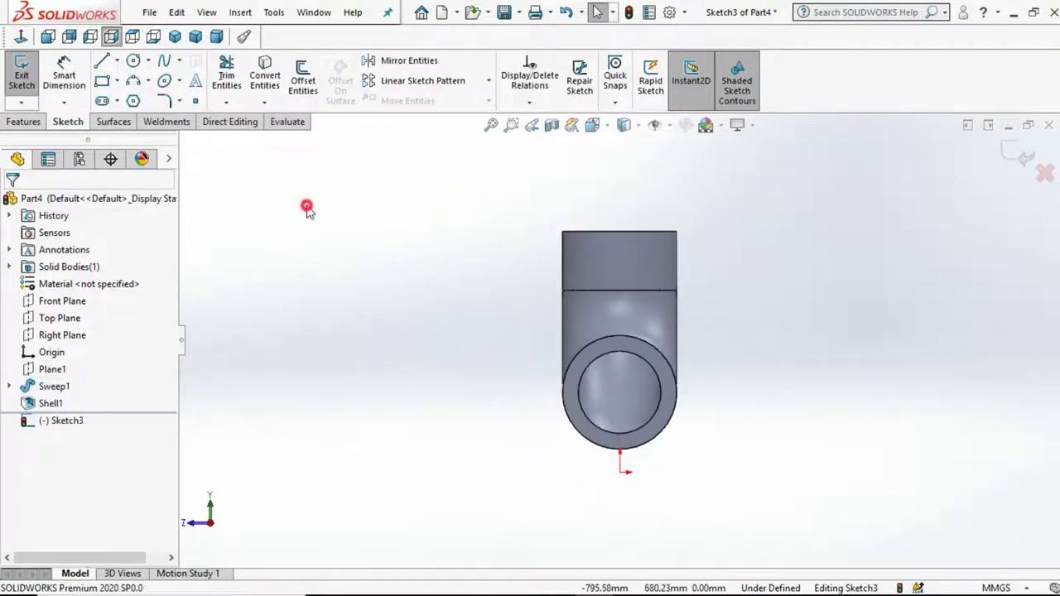
- Draw a centre rectangle around the pipe end, anchored at its centre
click(119, 80)
click(126, 116)
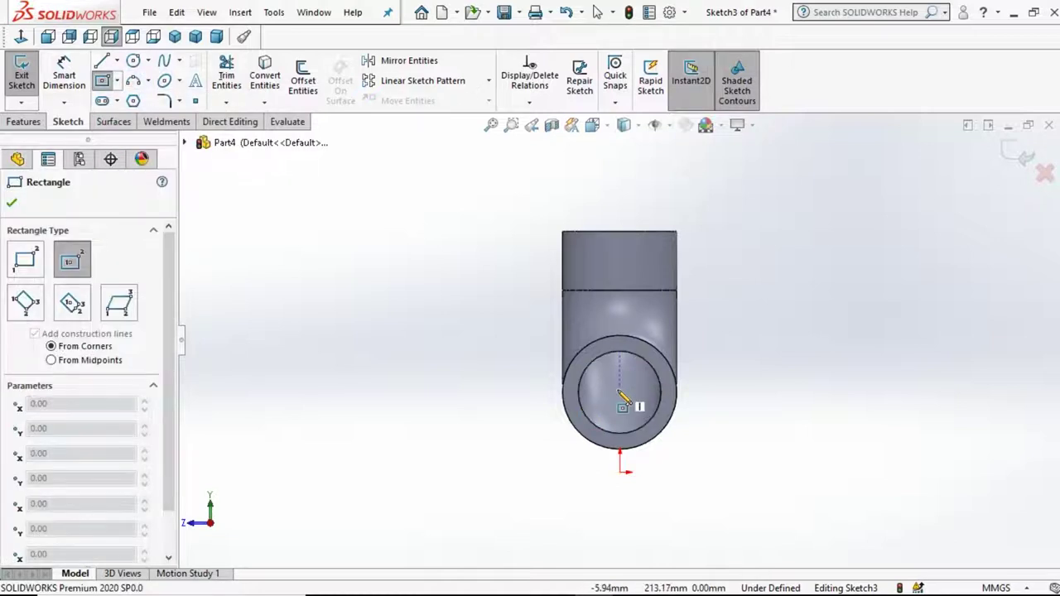
click(619, 392)
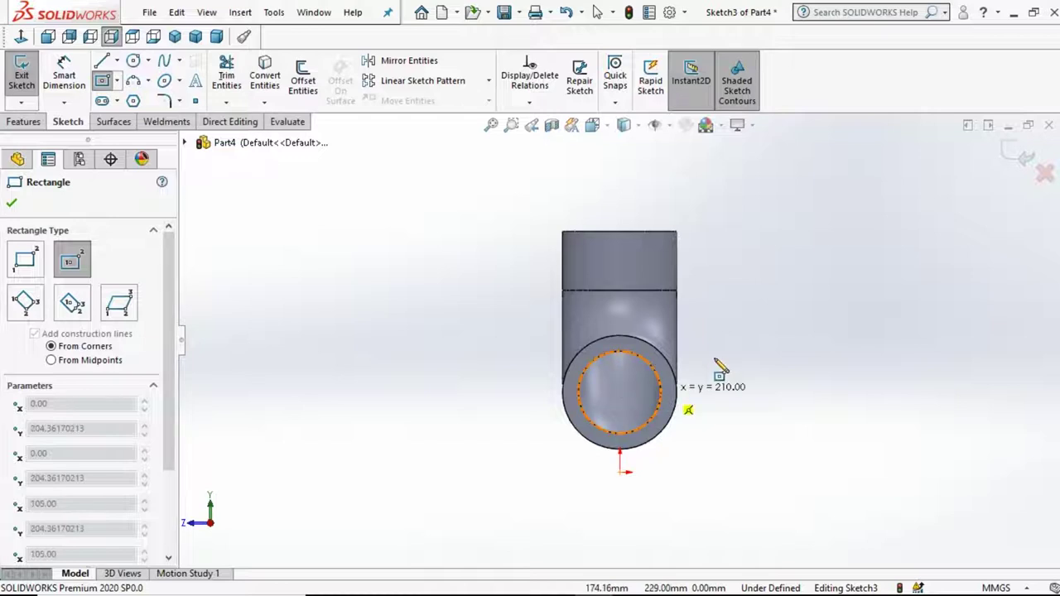
click(715, 323)
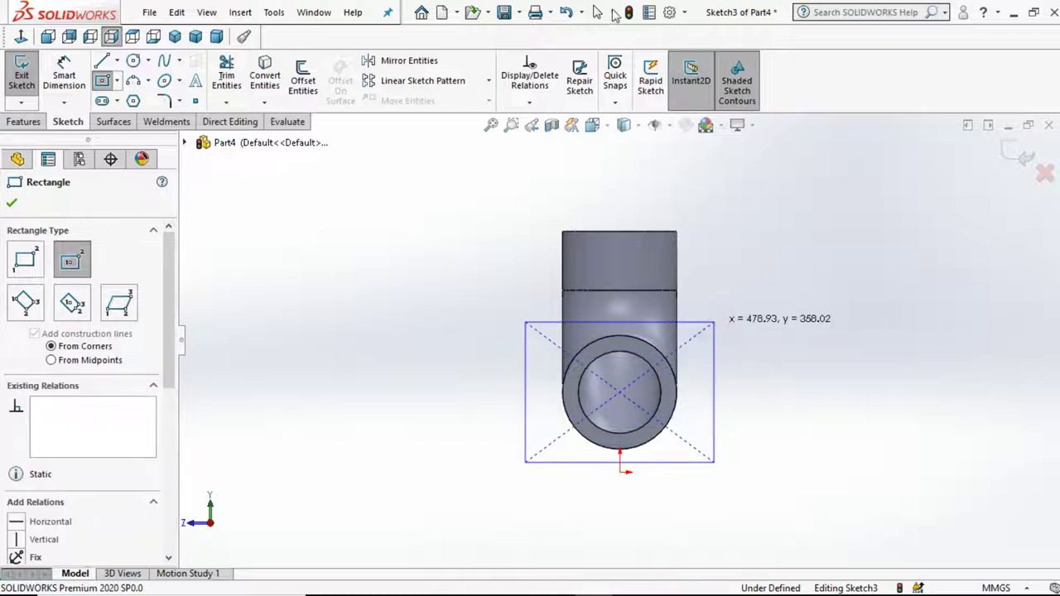
click(597, 11)
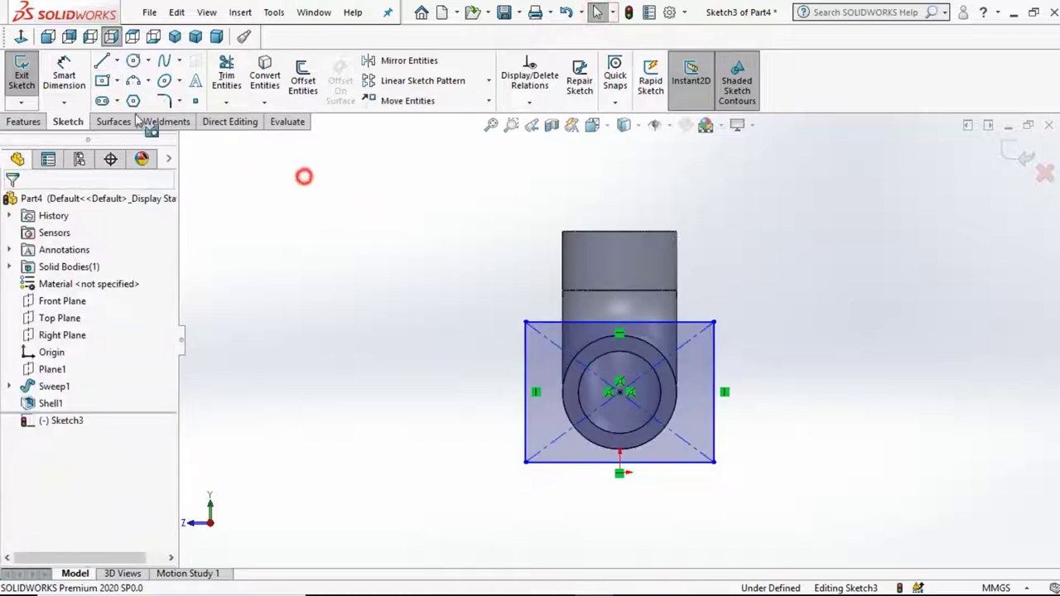
- Set the rectangle's height to 360 mm, discarding an extra edge dimension
click(64, 75)
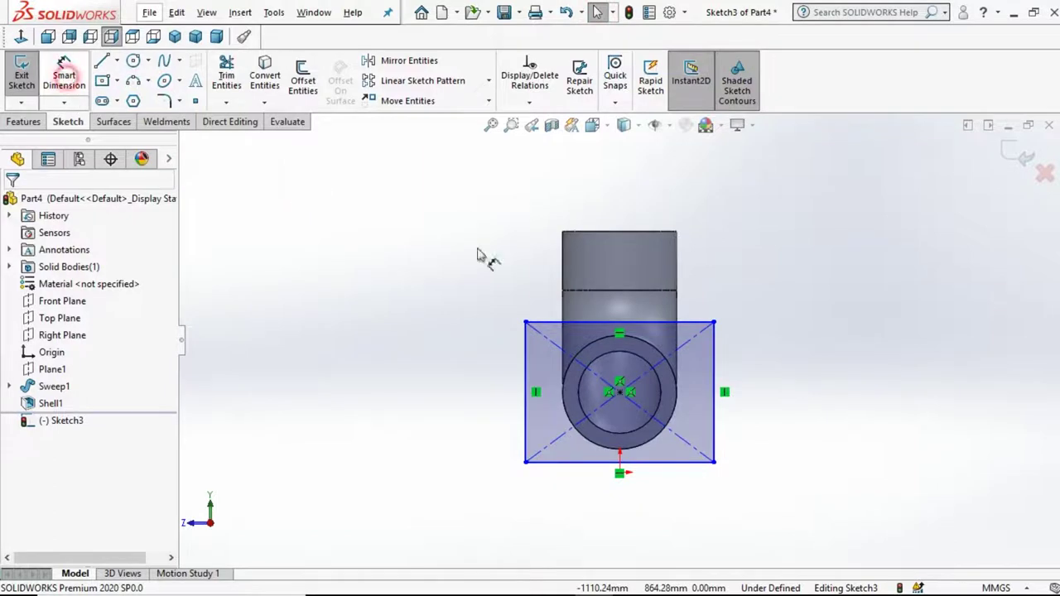
click(406, 362)
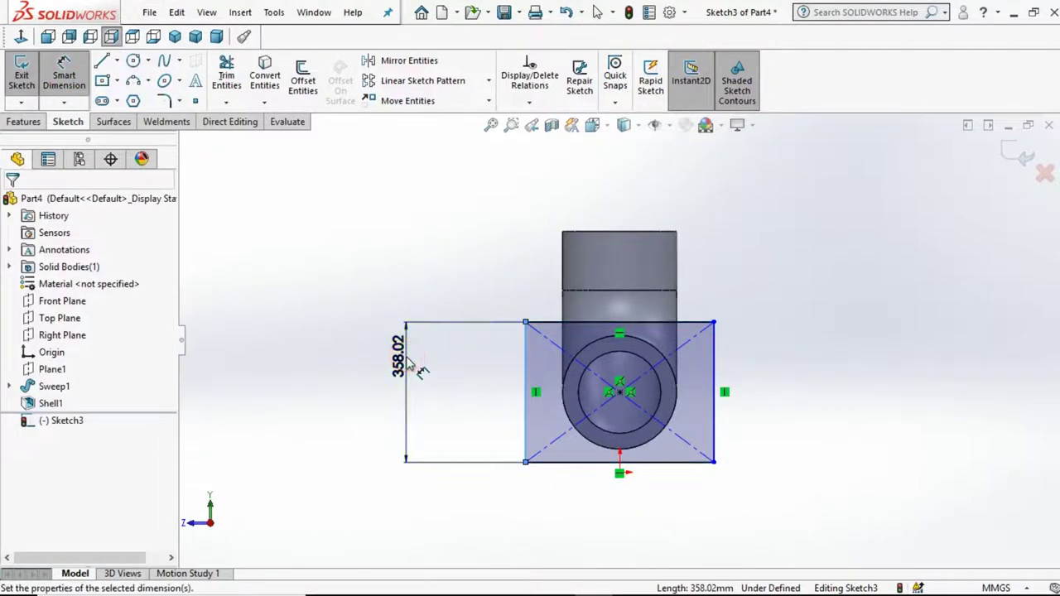
click(407, 362)
text(360)
key(Return)
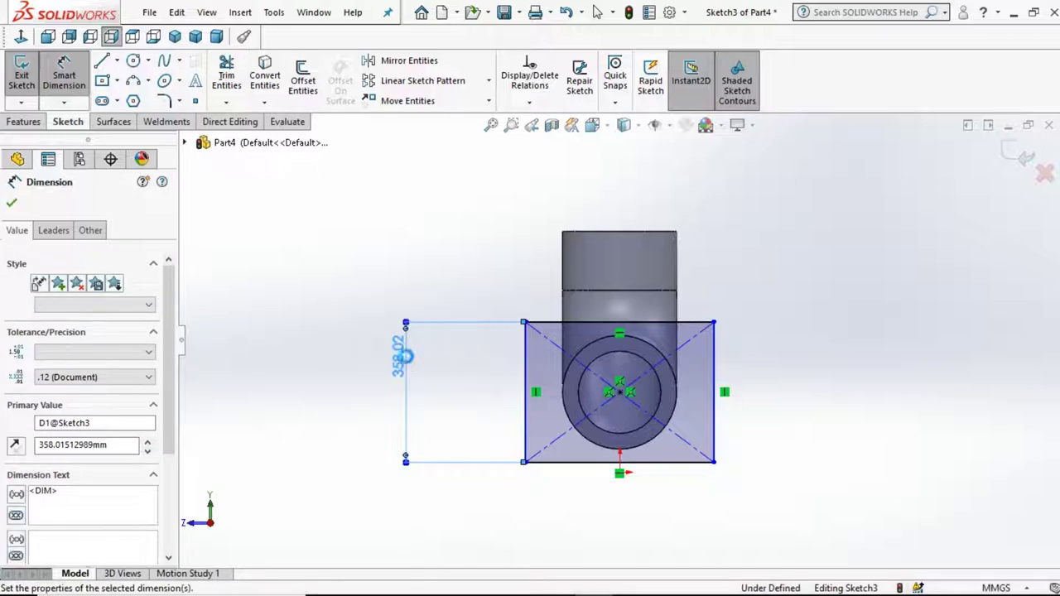
click(414, 251)
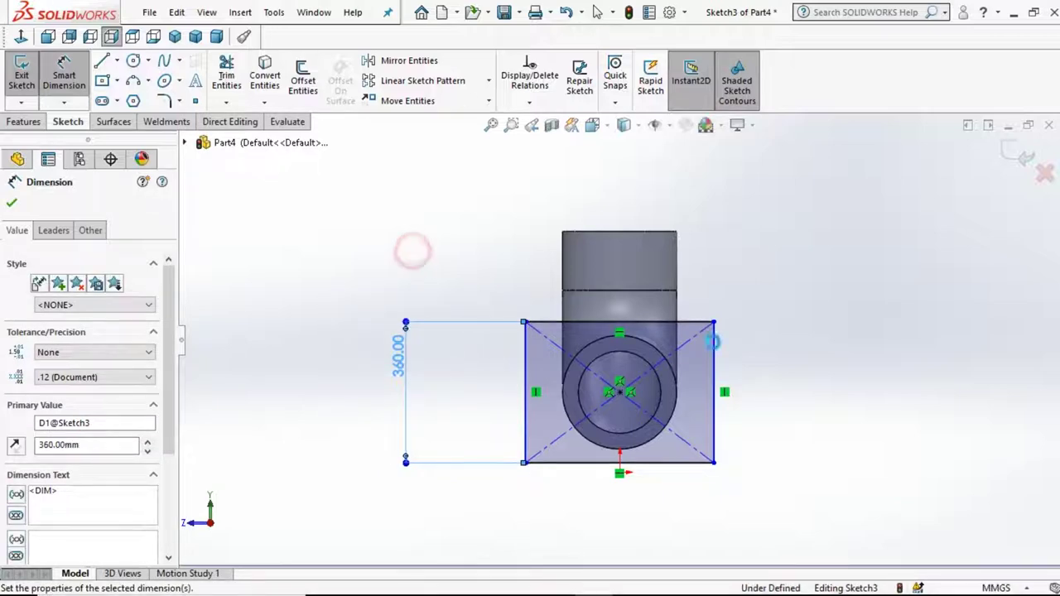
click(712, 362)
click(712, 362)
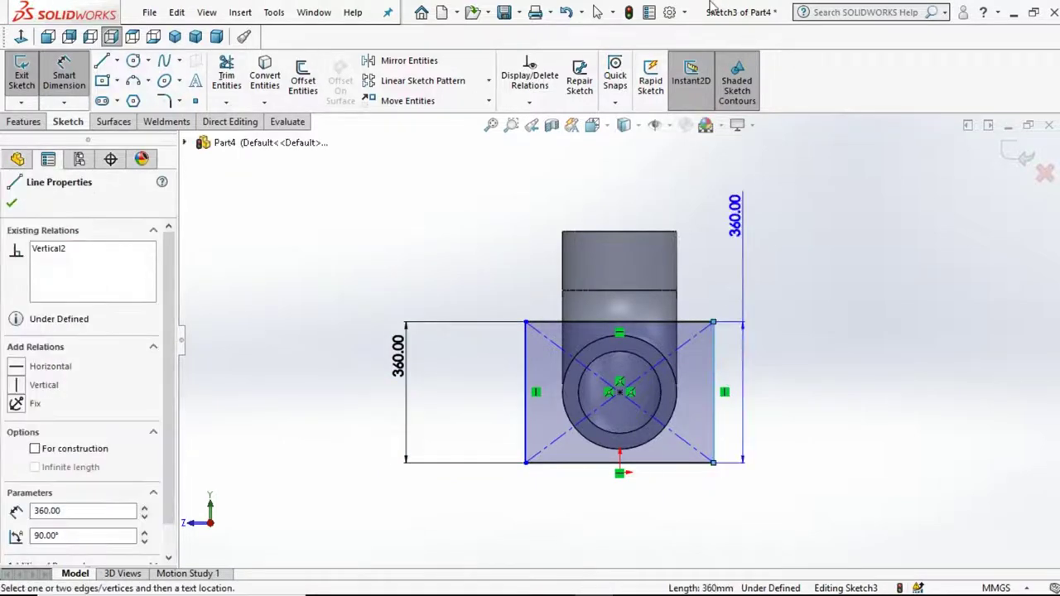
click(603, 12)
- Set the rectangle's width to 360 mm and return to the front view
click(64, 74)
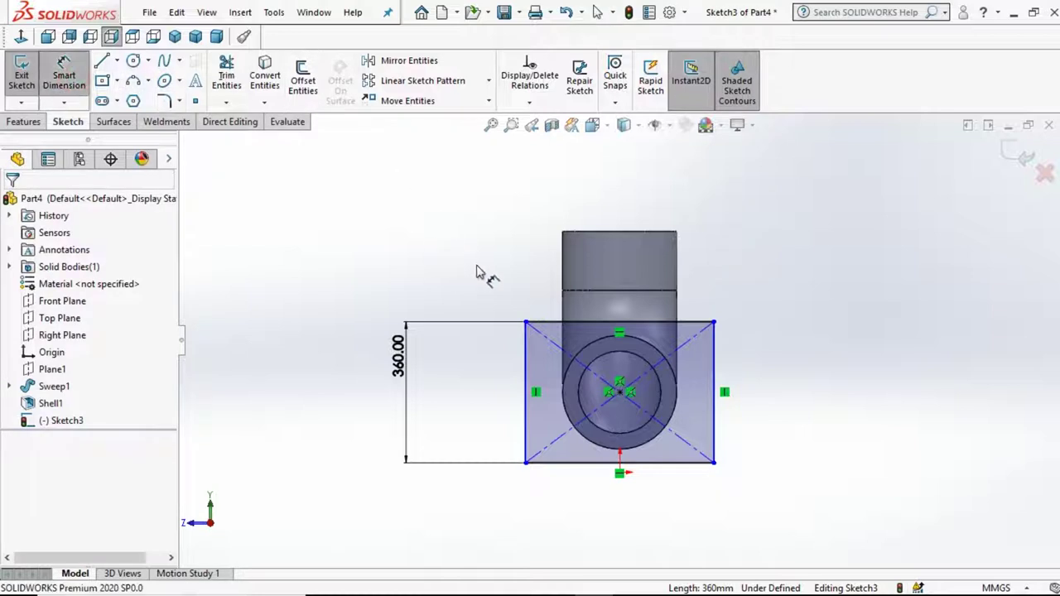
click(619, 322)
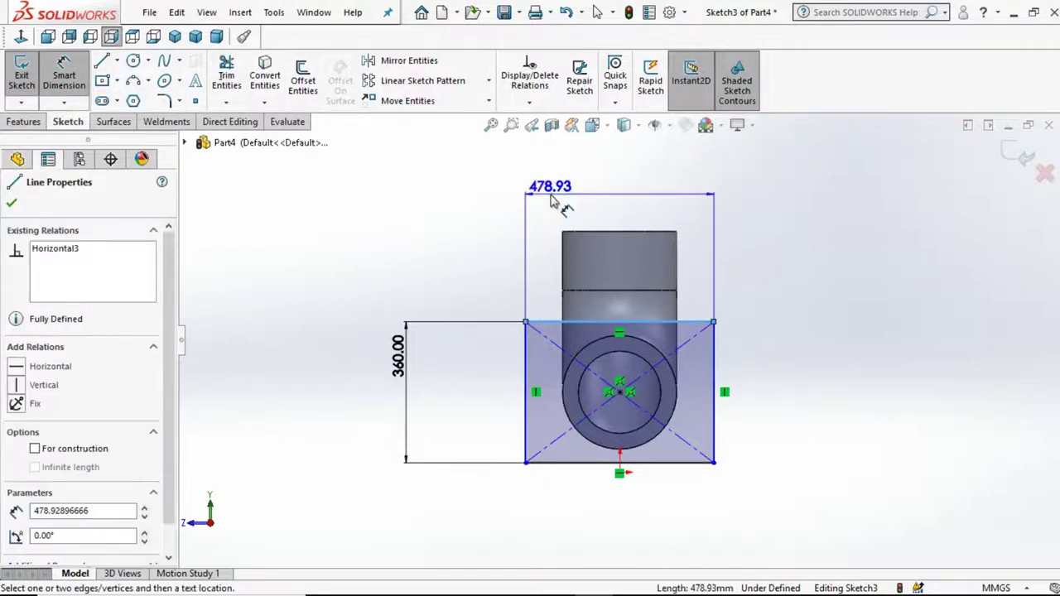
click(550, 206)
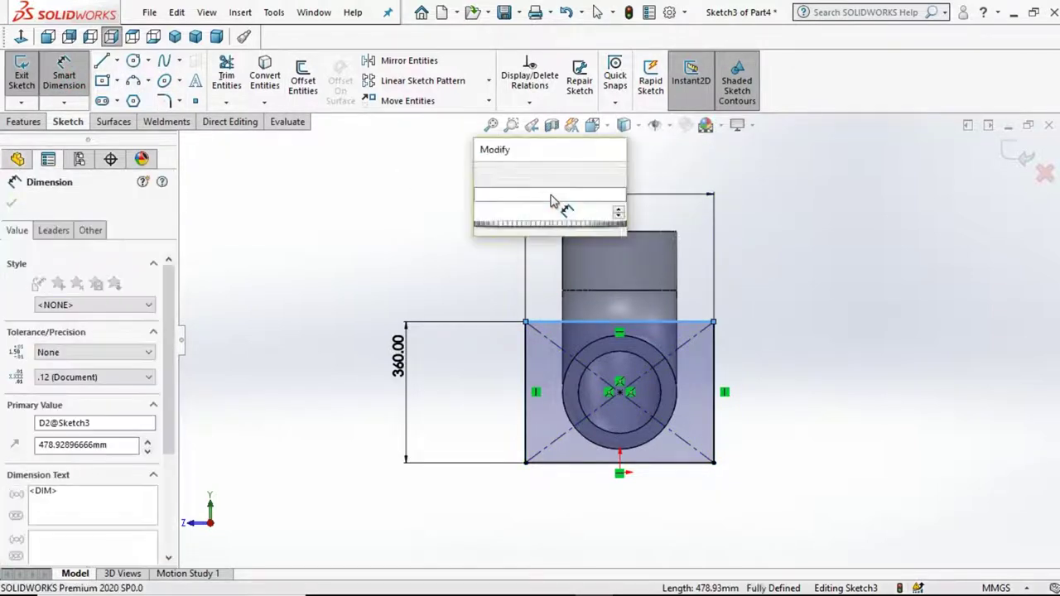
text(36)
key(Return)
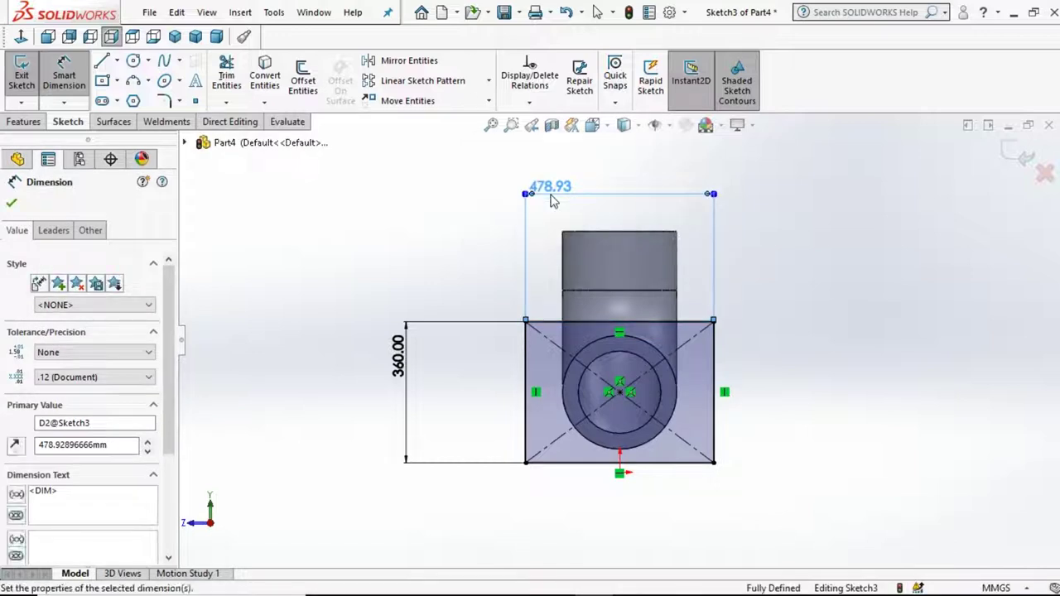
click(597, 12)
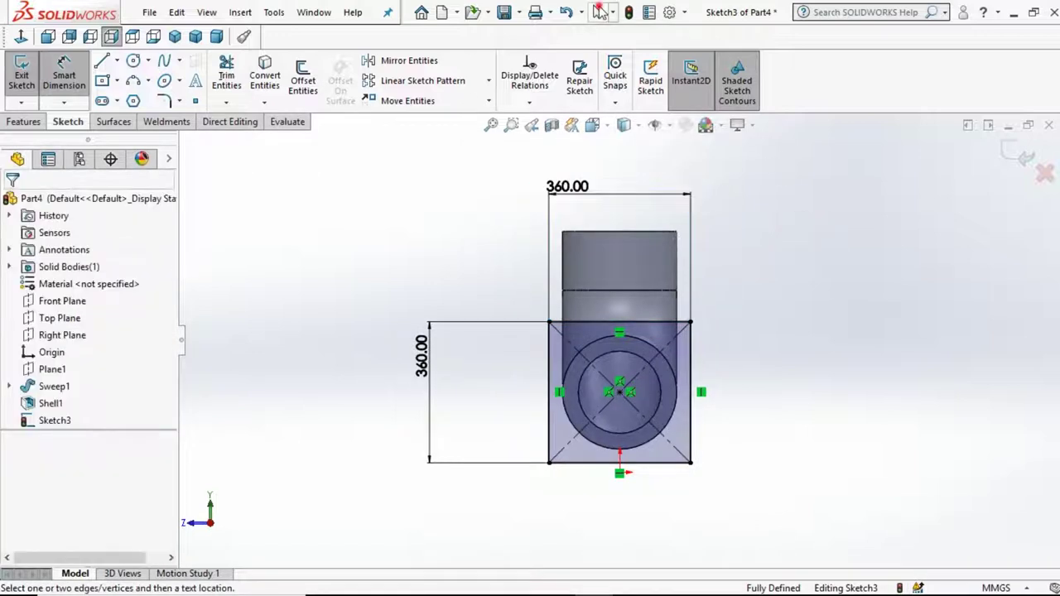
key(Left)
key(Left)
key(ctrl+1)
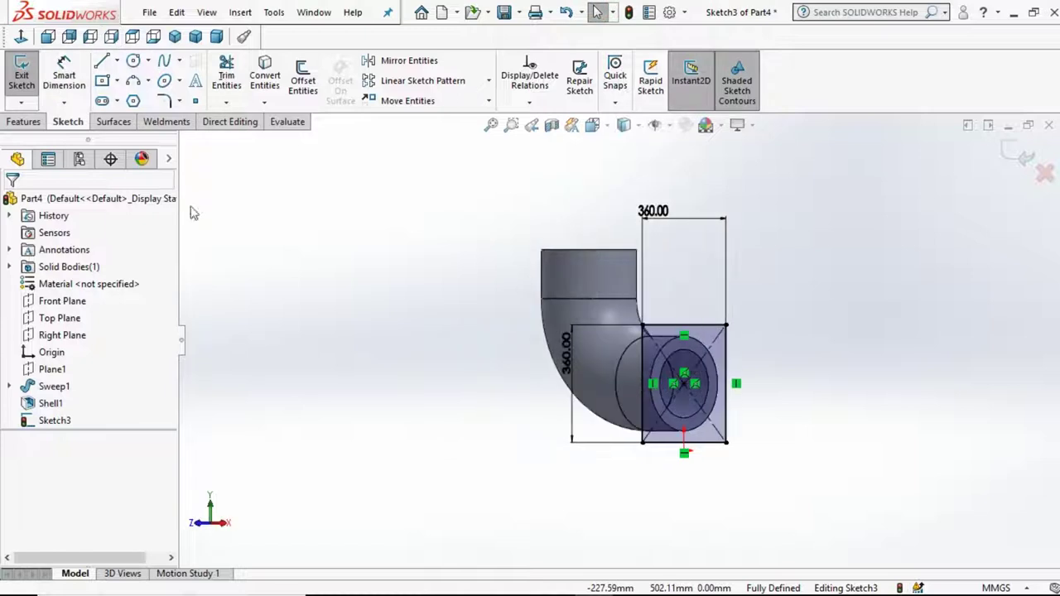
click(23, 122)
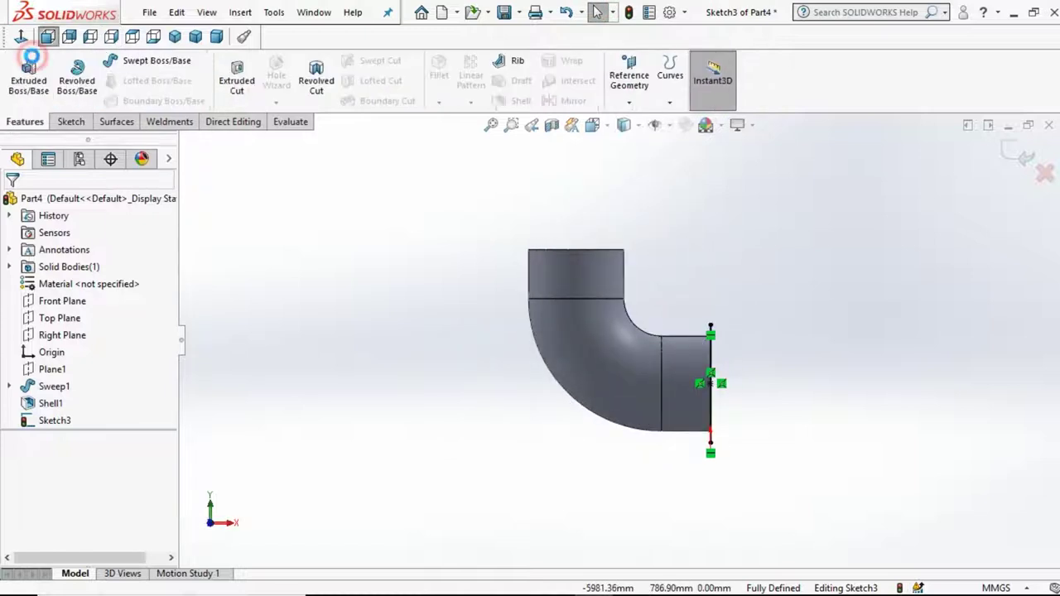
click(30, 56)
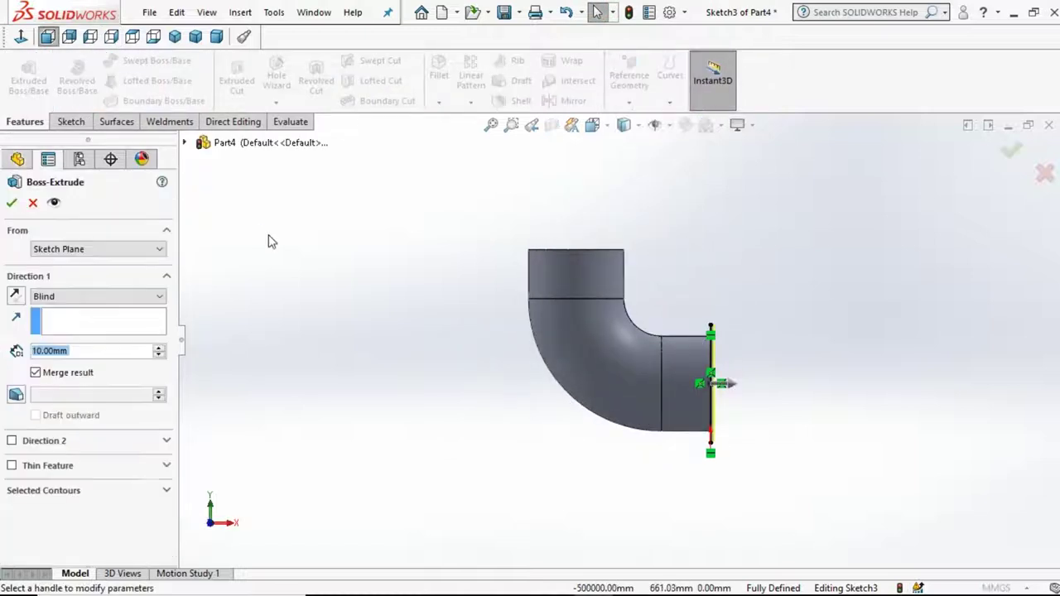
click(14, 298)
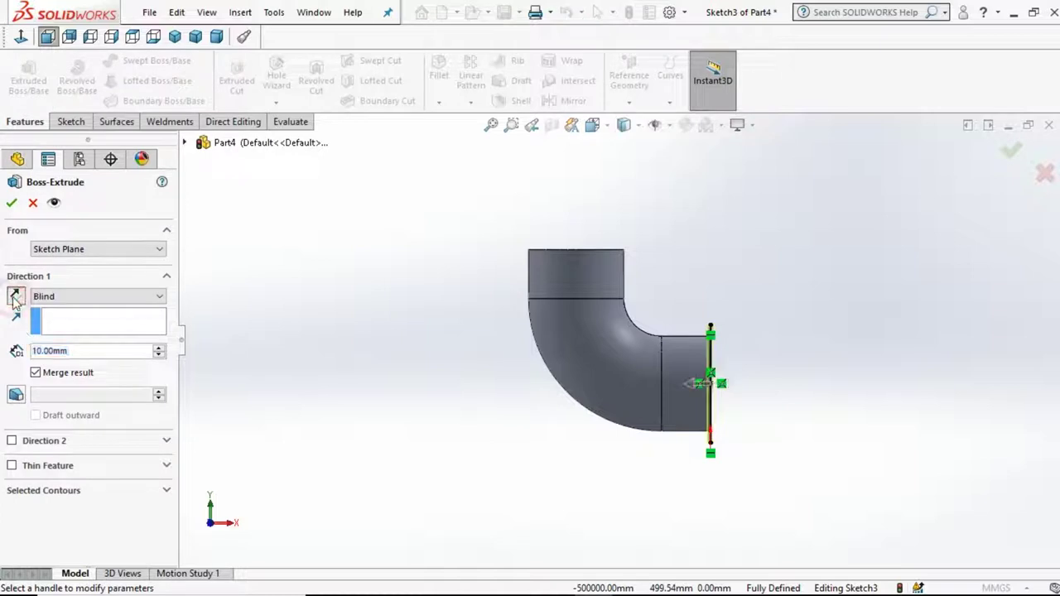
click(306, 292)
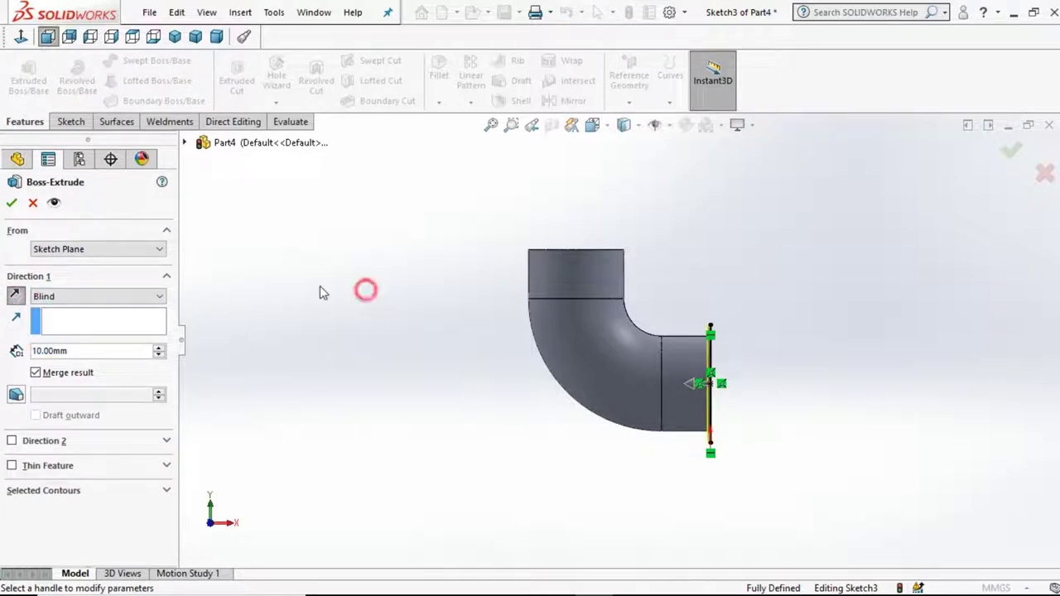
key(Escape)
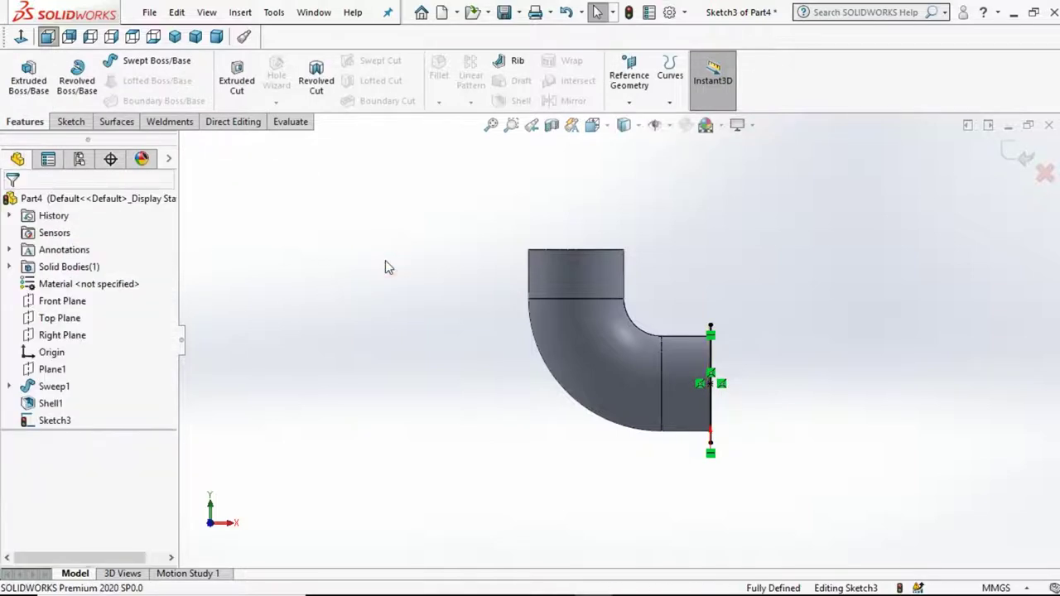
key(ctrl+8)
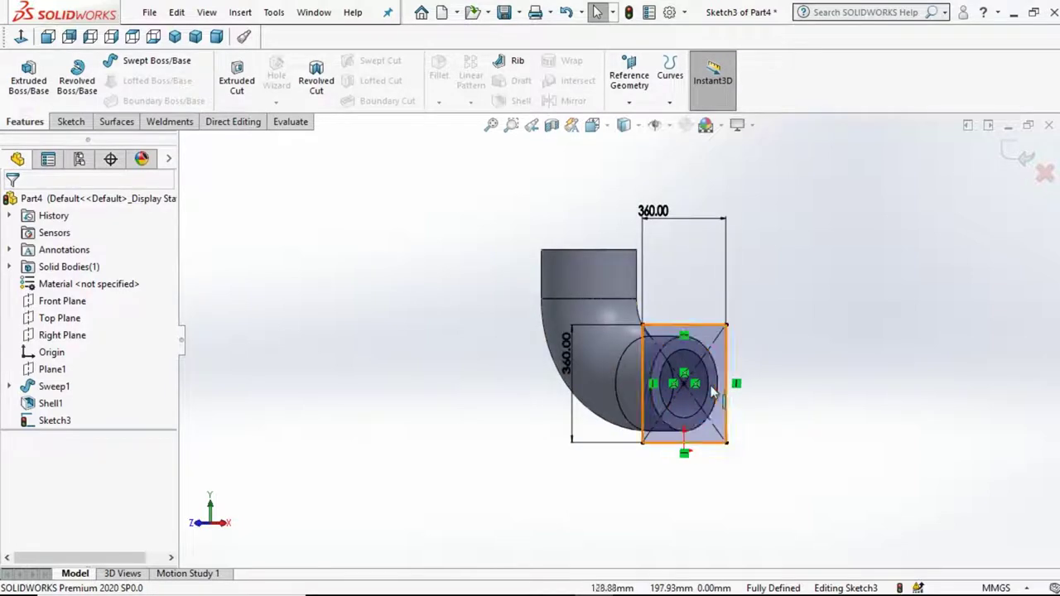
- Extrude the flange sketch 50 mm into a square plate with an open central bore
click(715, 391)
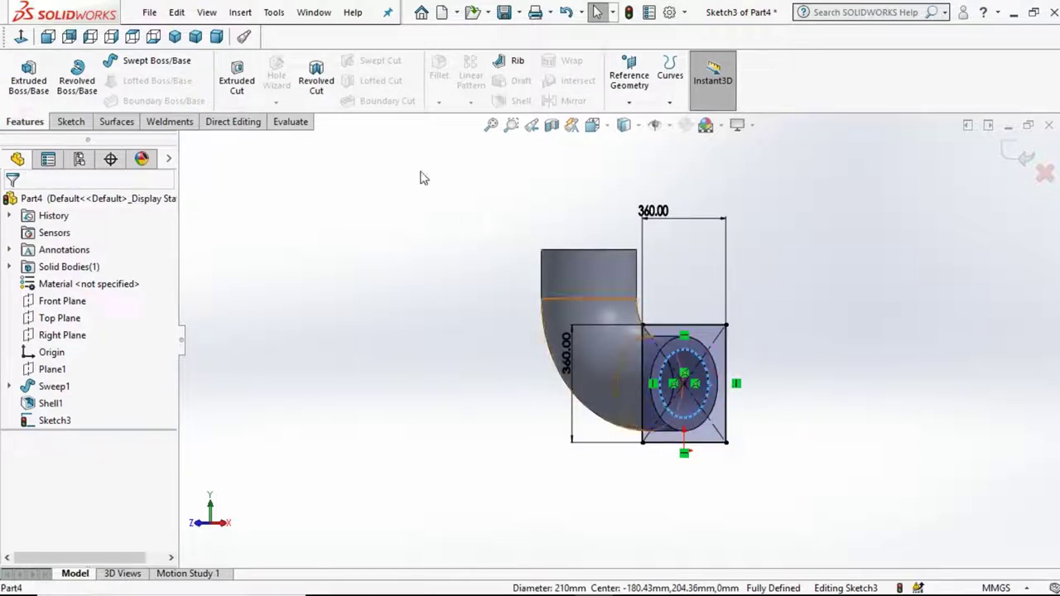
click(72, 122)
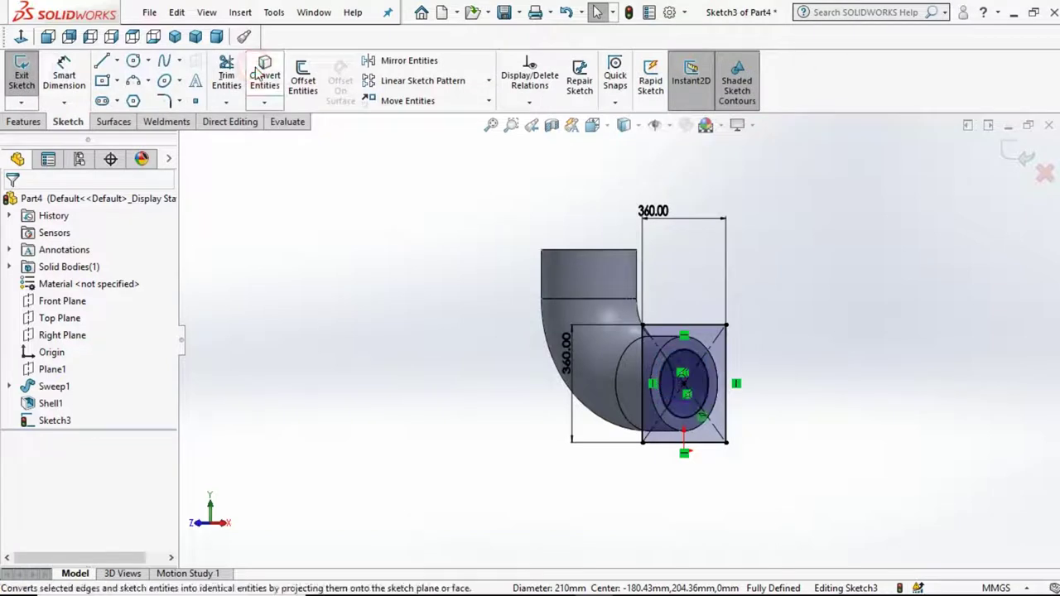
click(23, 122)
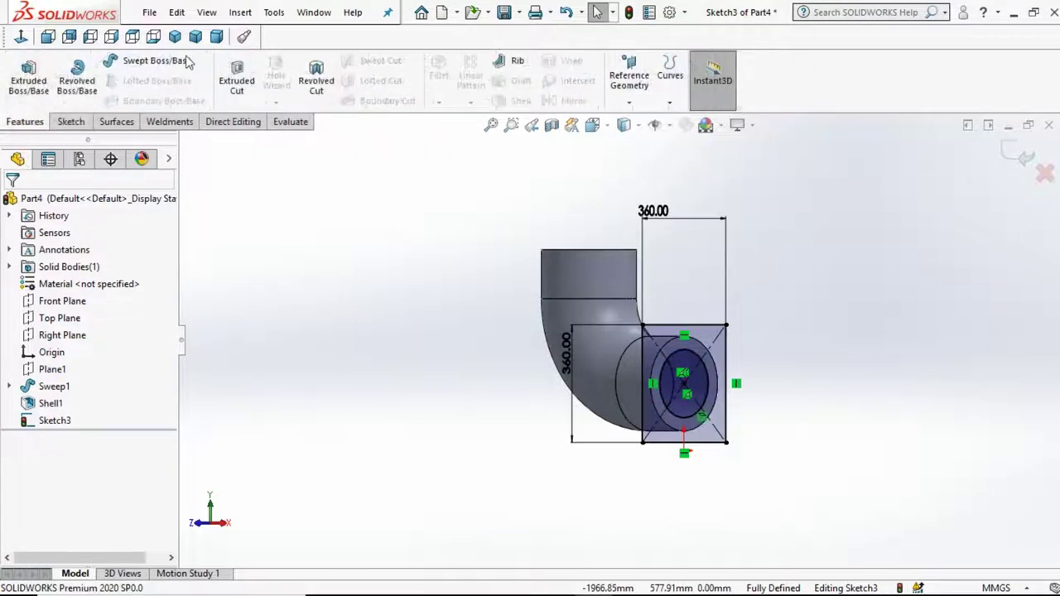
click(29, 79)
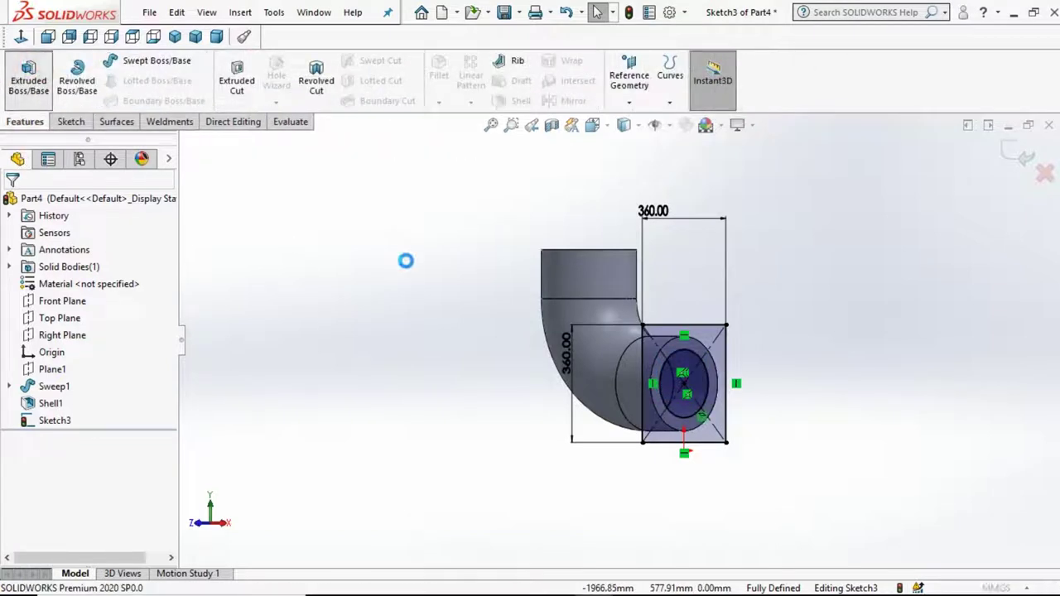
text(50)
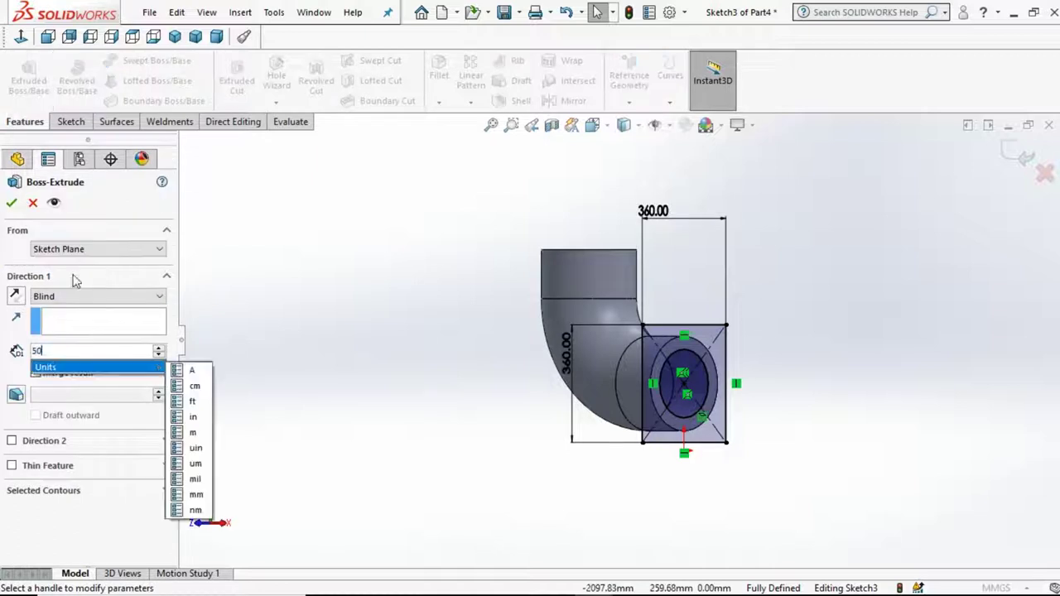
key(Return)
click(12, 202)
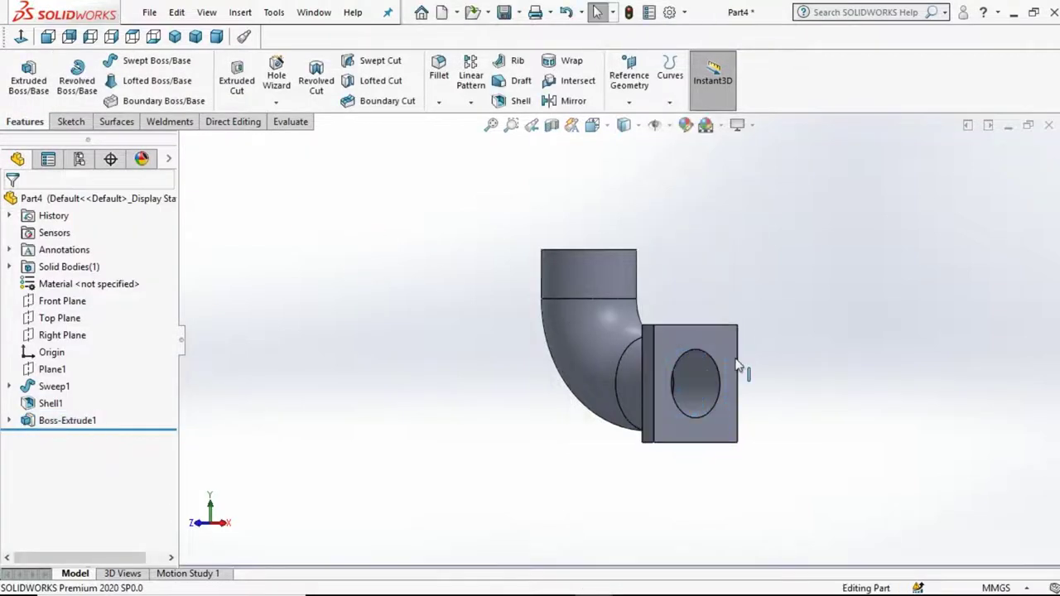
scroll(704, 352, down, 2)
scroll(654, 337, down, 1)
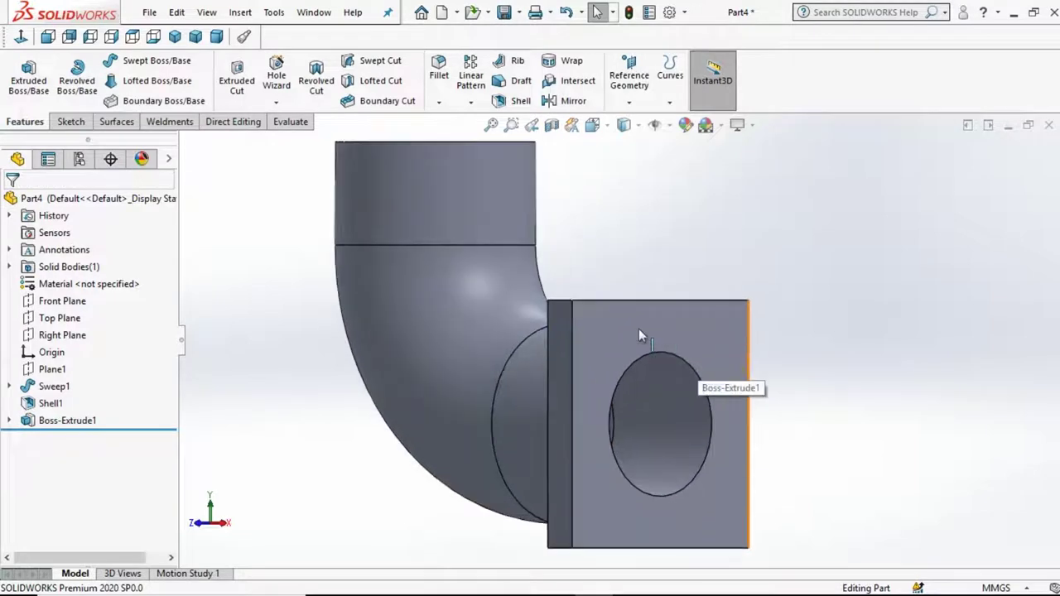
- Pick the flange's corner edge for rounding and clear the rectangle's top edge selection
click(559, 304)
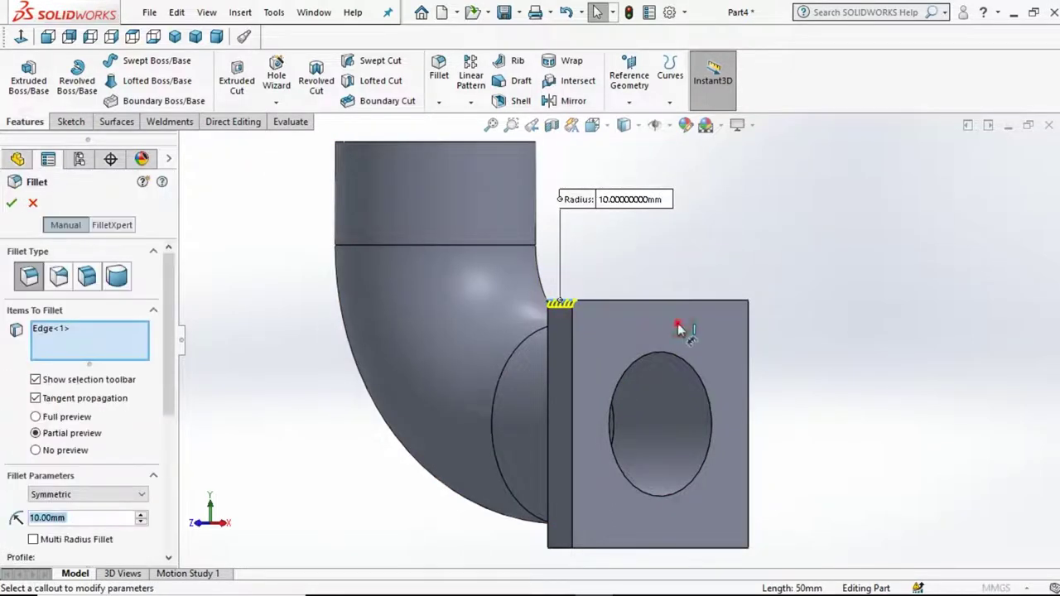
click(913, 290)
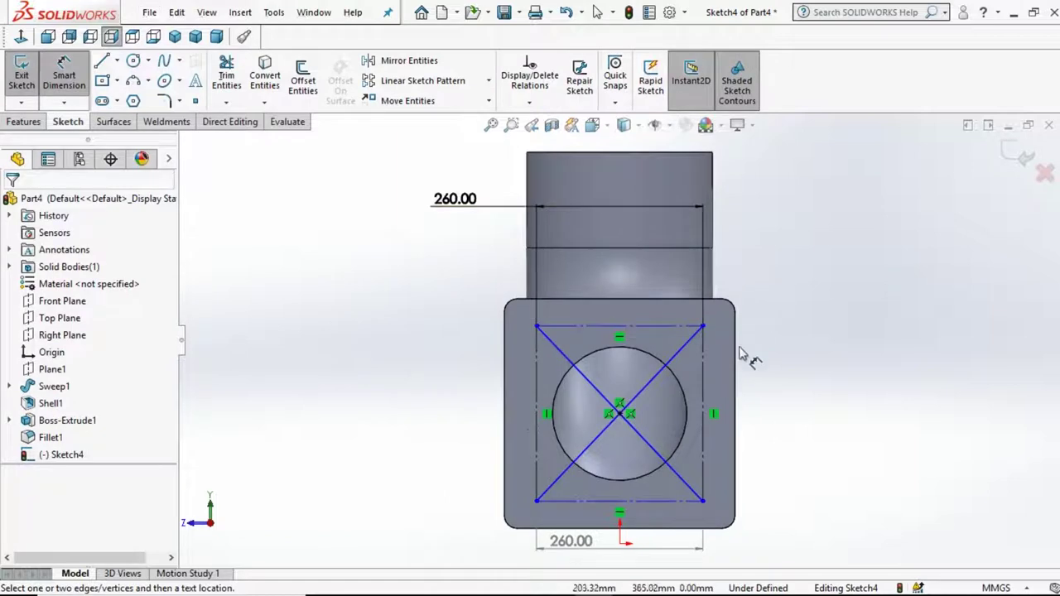
- Add a height dimension on the square's left edge, then undo the extra 275.05 dimension
click(535, 326)
click(553, 313)
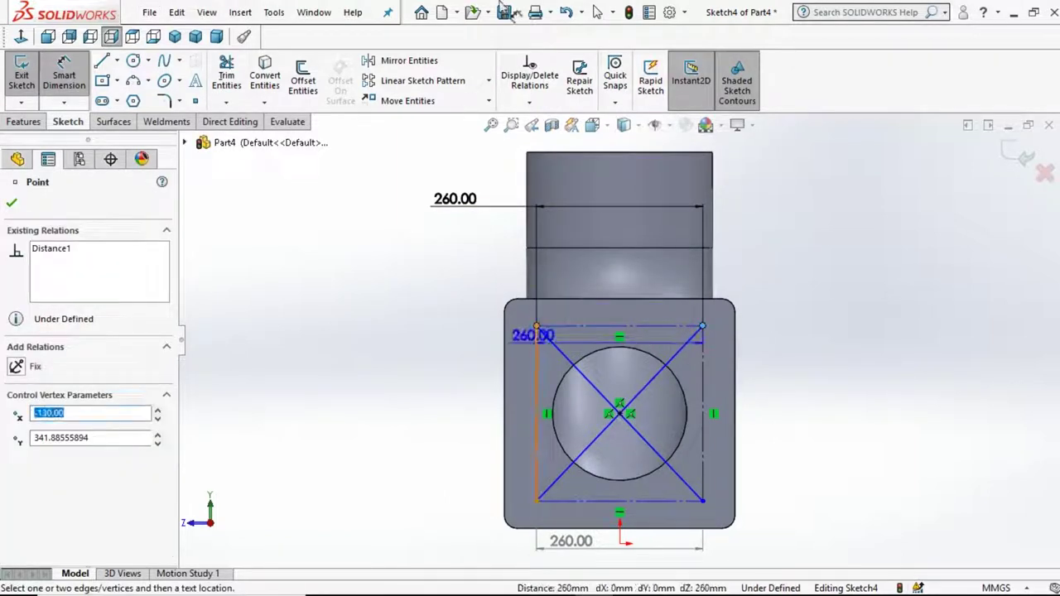
click(598, 15)
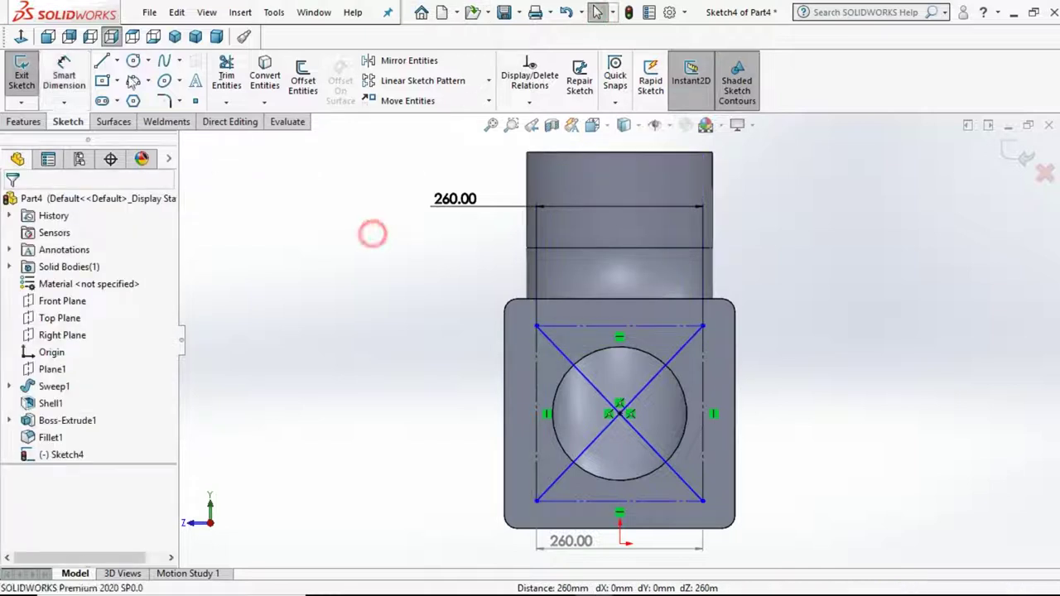
key(d)
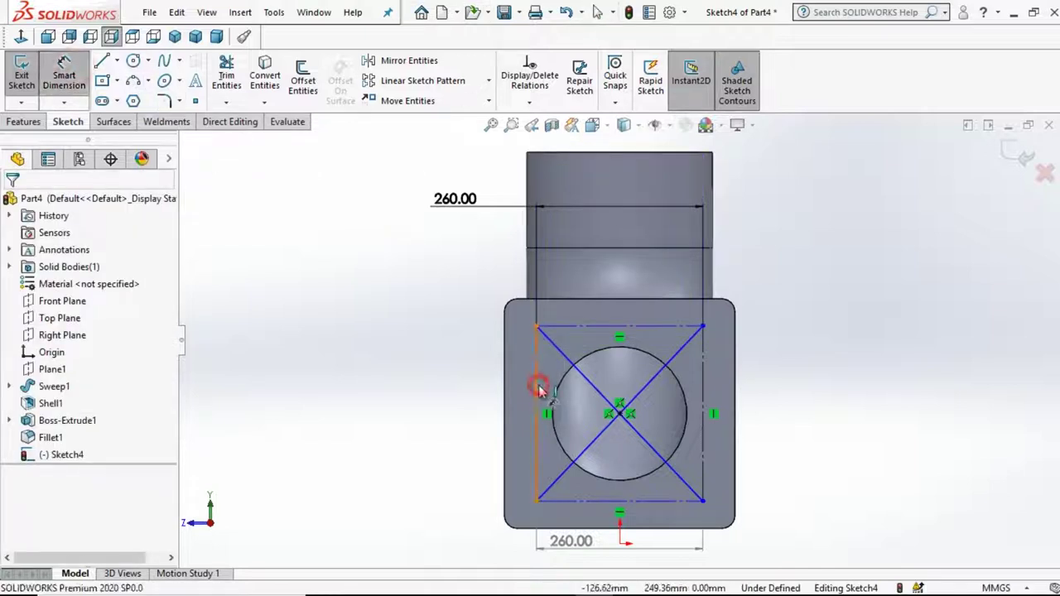
click(538, 389)
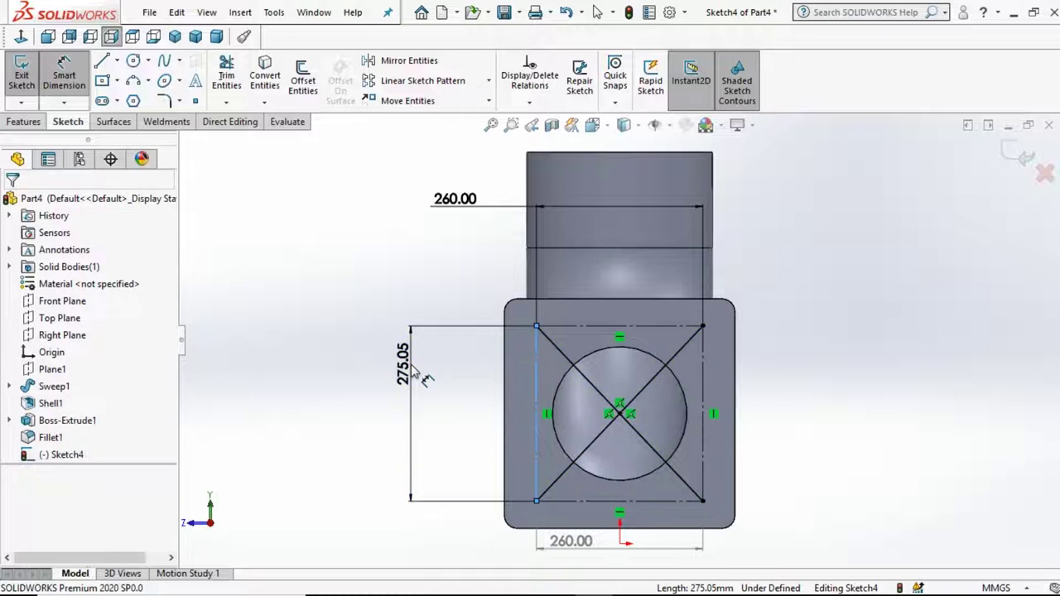
click(414, 371)
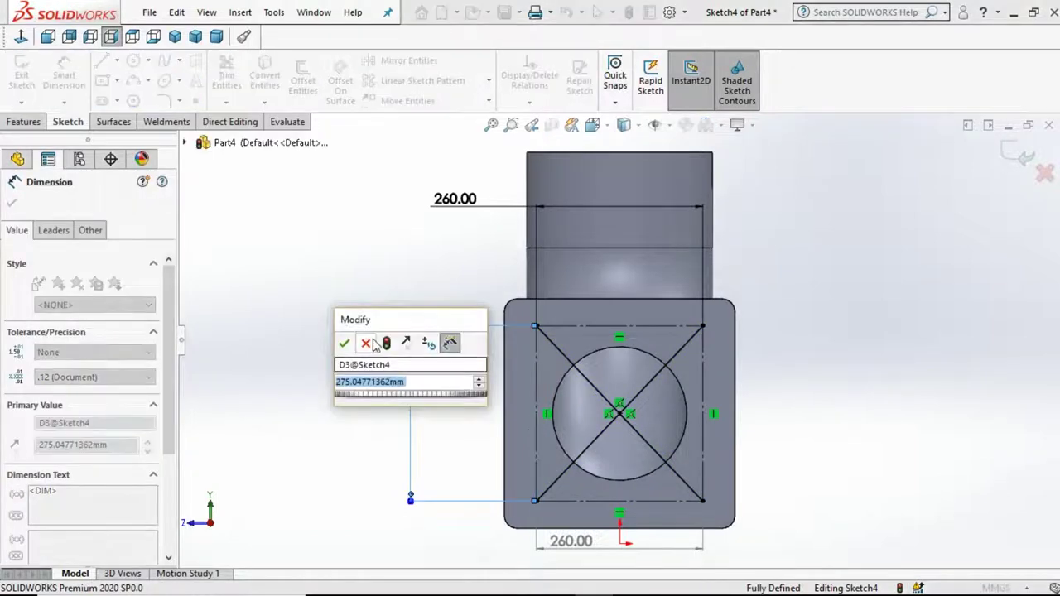
click(373, 226)
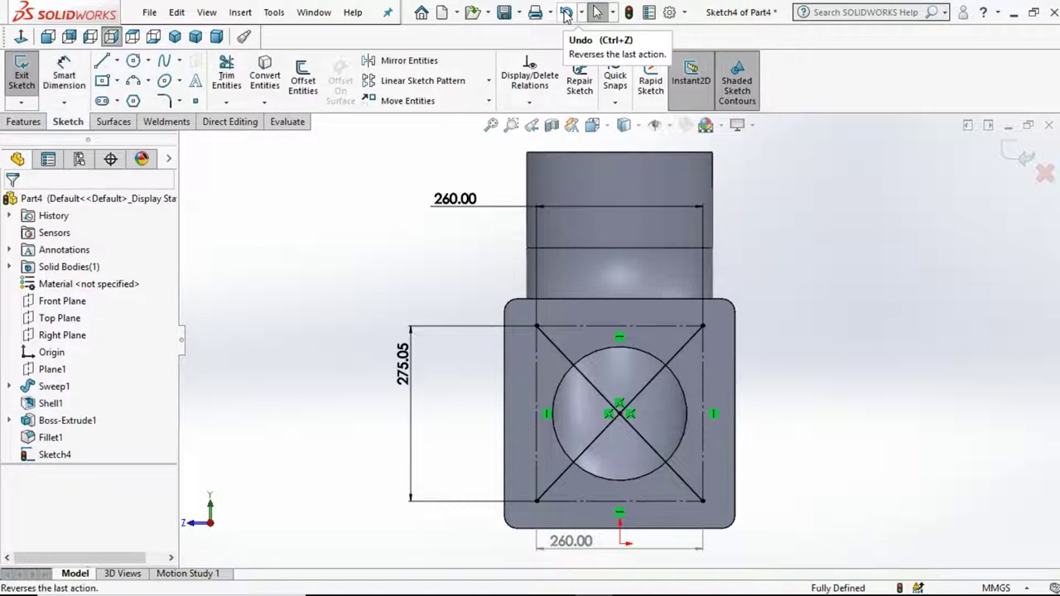
click(565, 14)
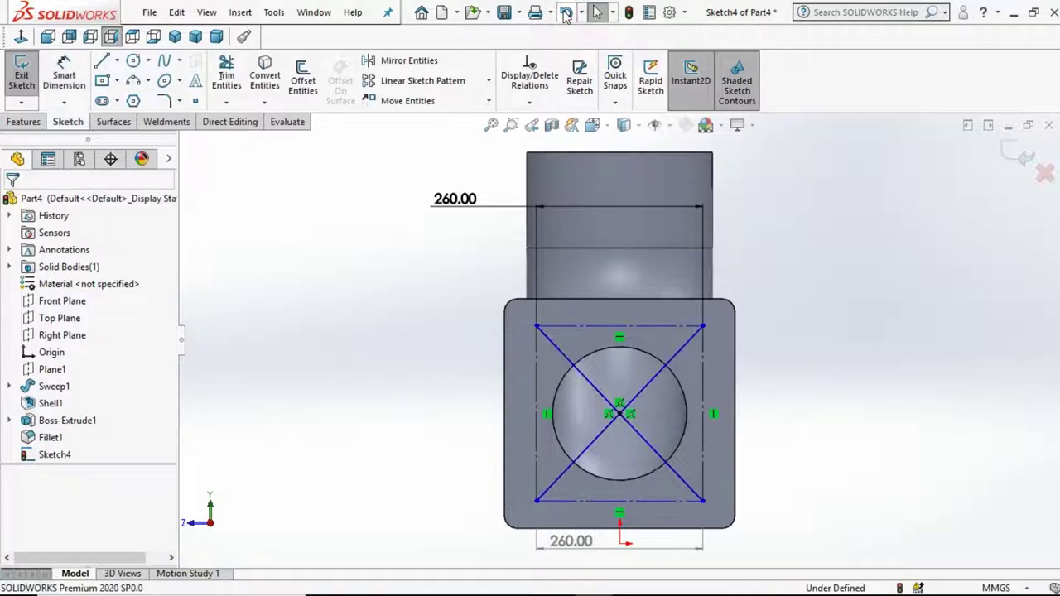
click(358, 298)
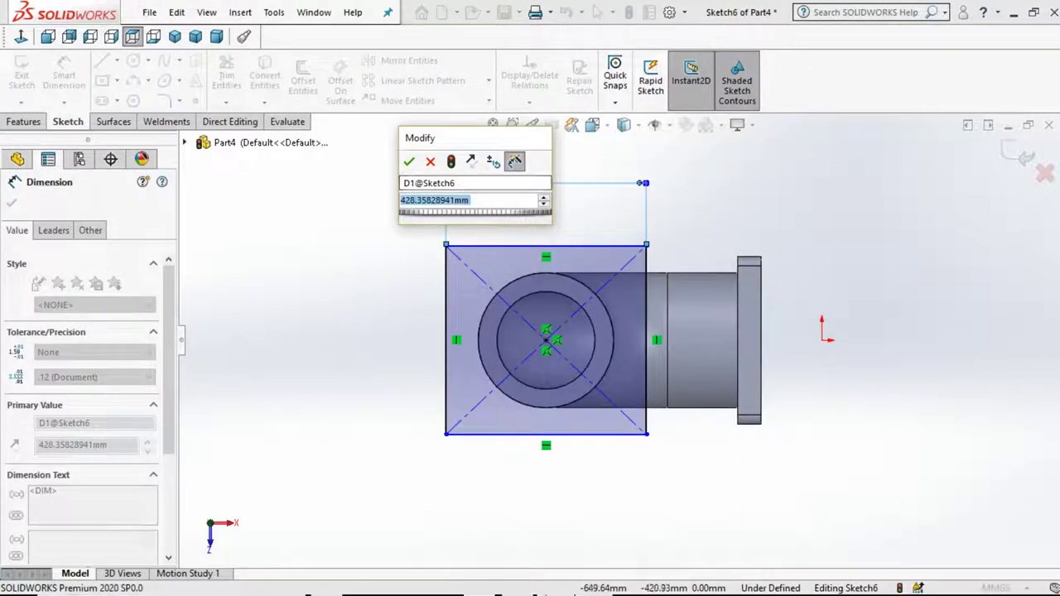
mouse_move(509, 593)
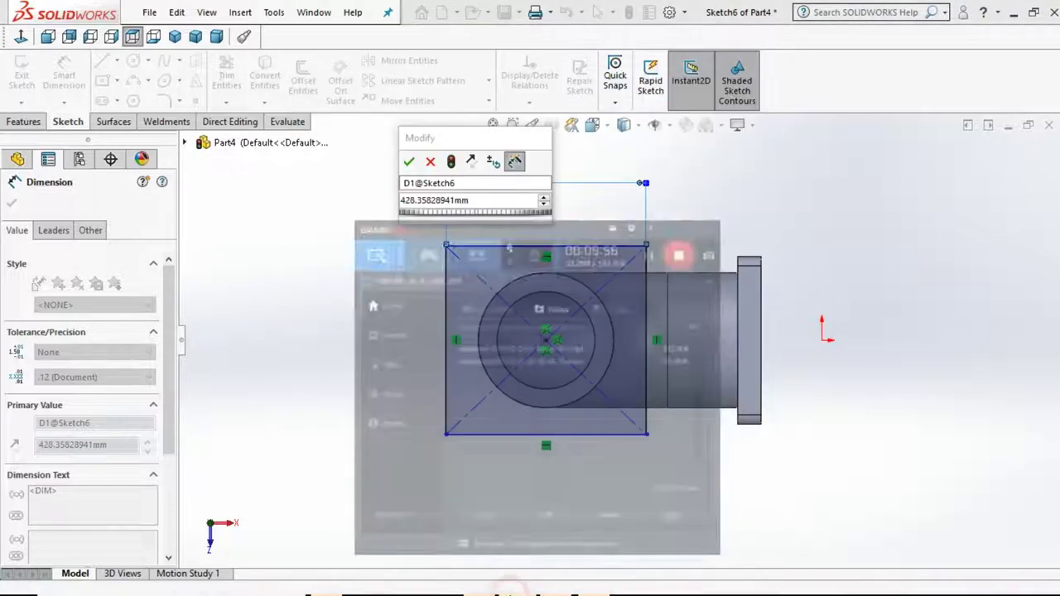
- Dimension the pipe-end square 360 × 360 mm and select the pipe's inner circular edge
click(813, 160)
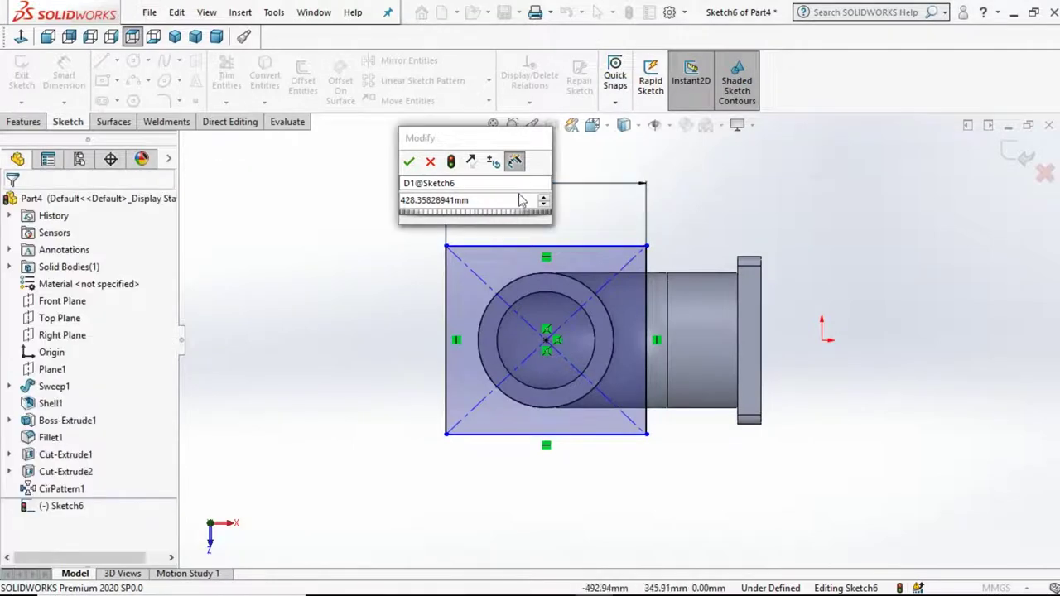
click(494, 207)
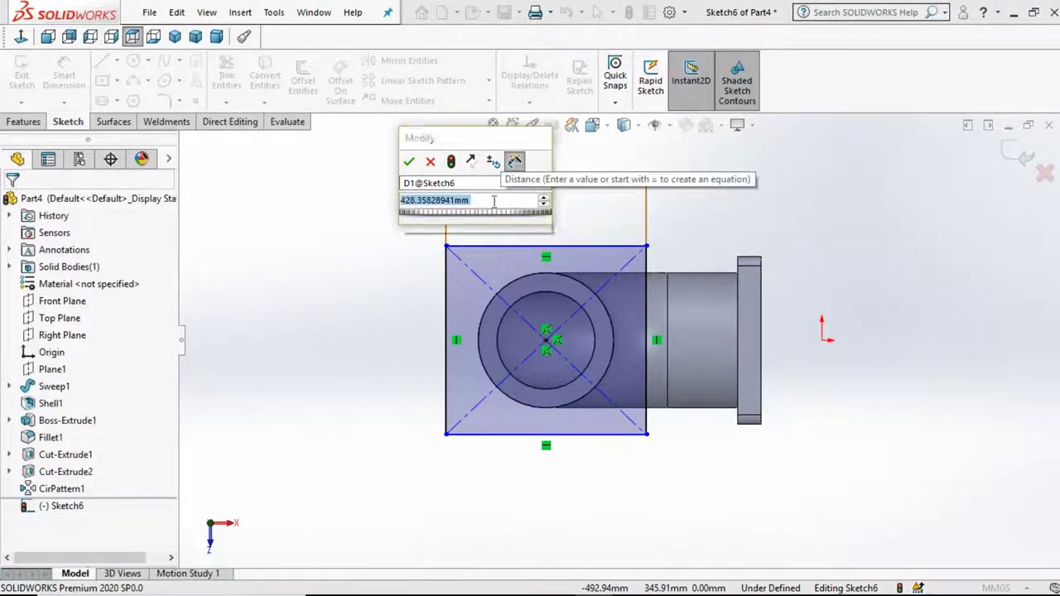
text(360)
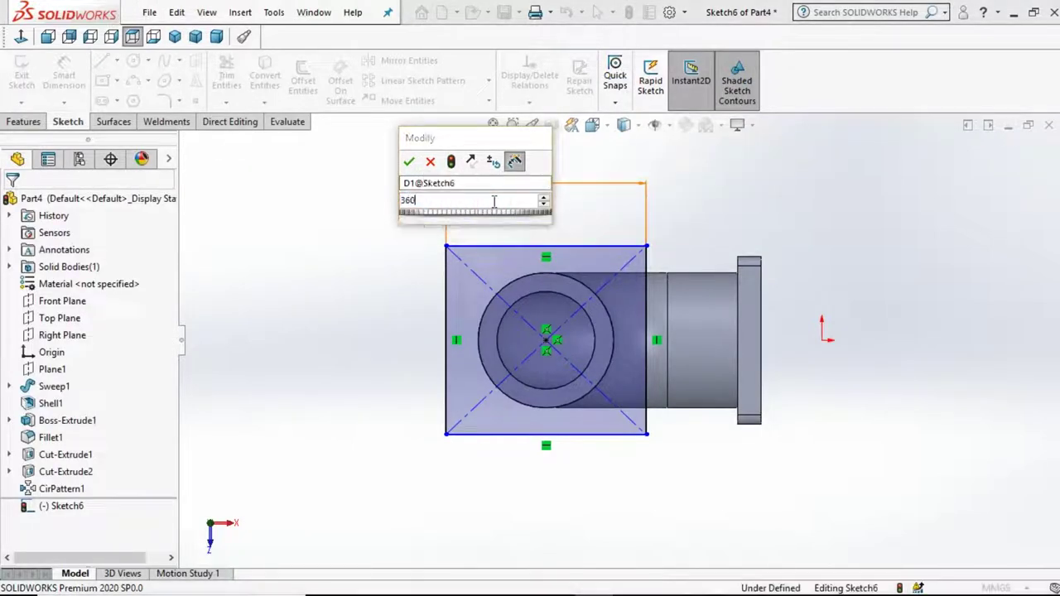
key(Escape)
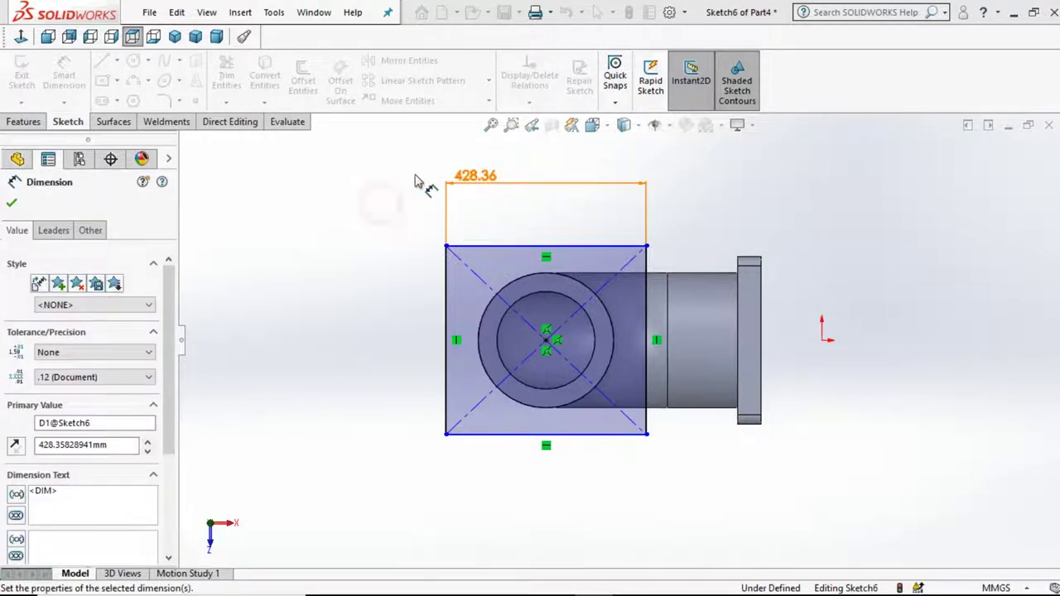
click(426, 201)
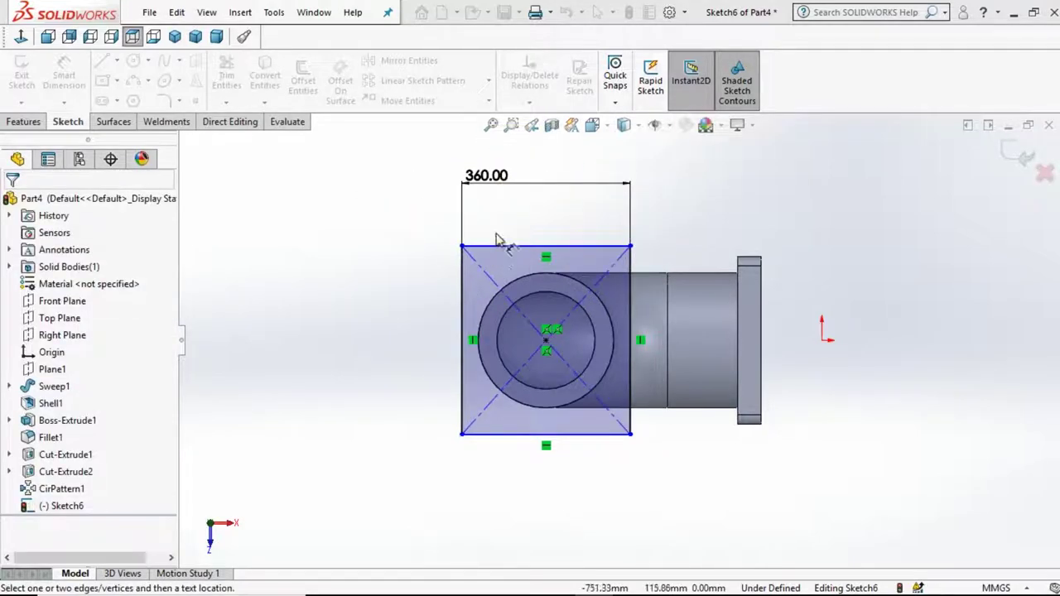
click(464, 281)
click(346, 285)
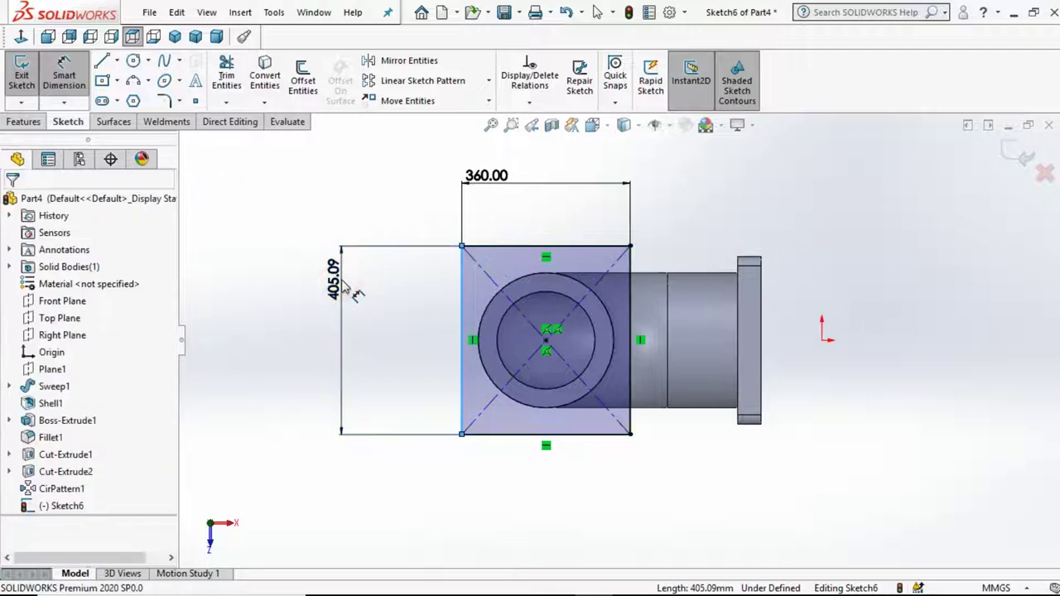
click(343, 284)
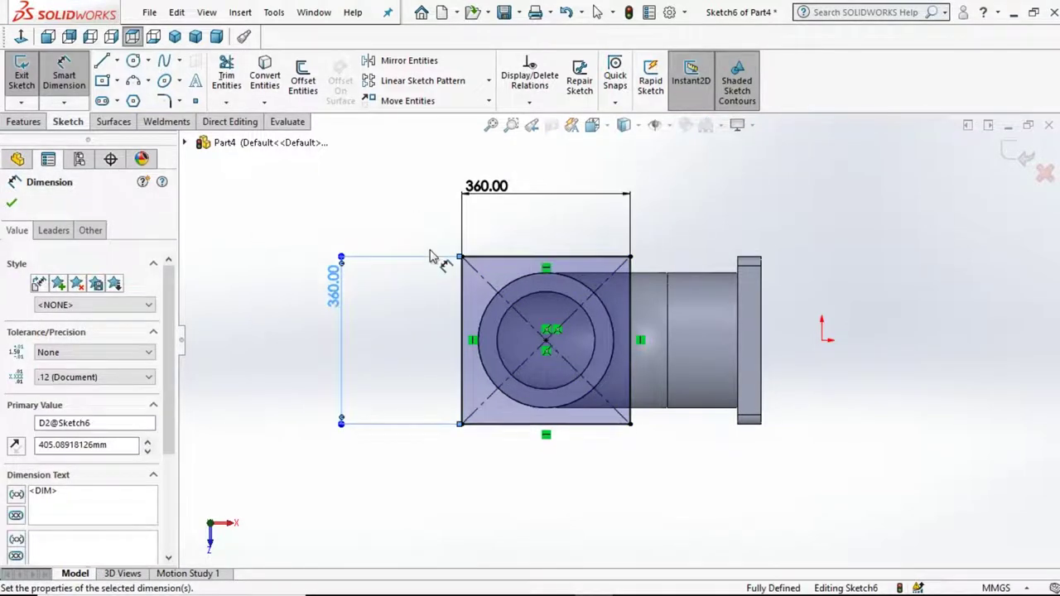
click(315, 207)
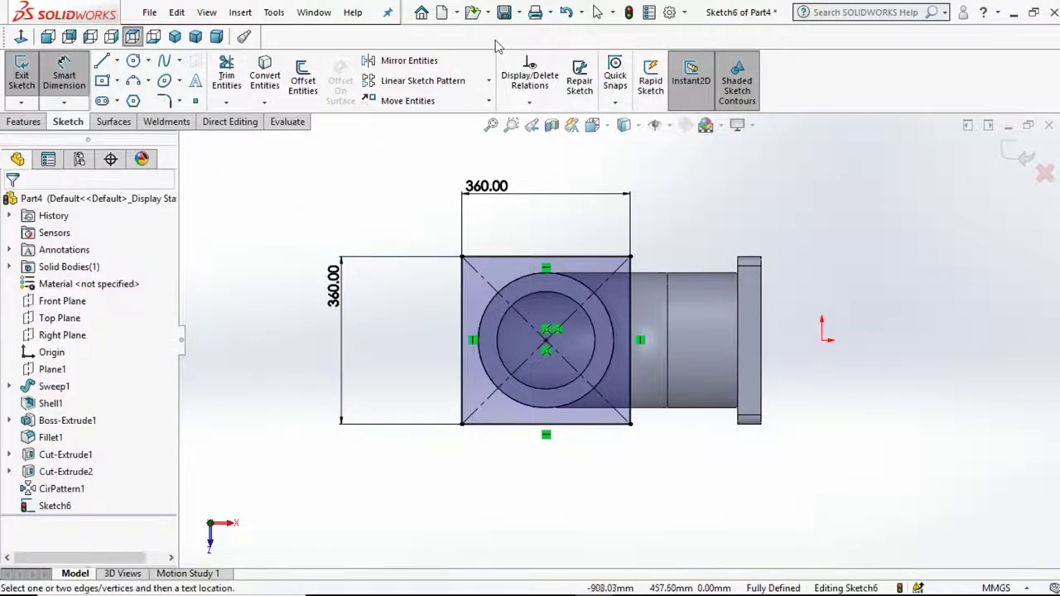
click(597, 12)
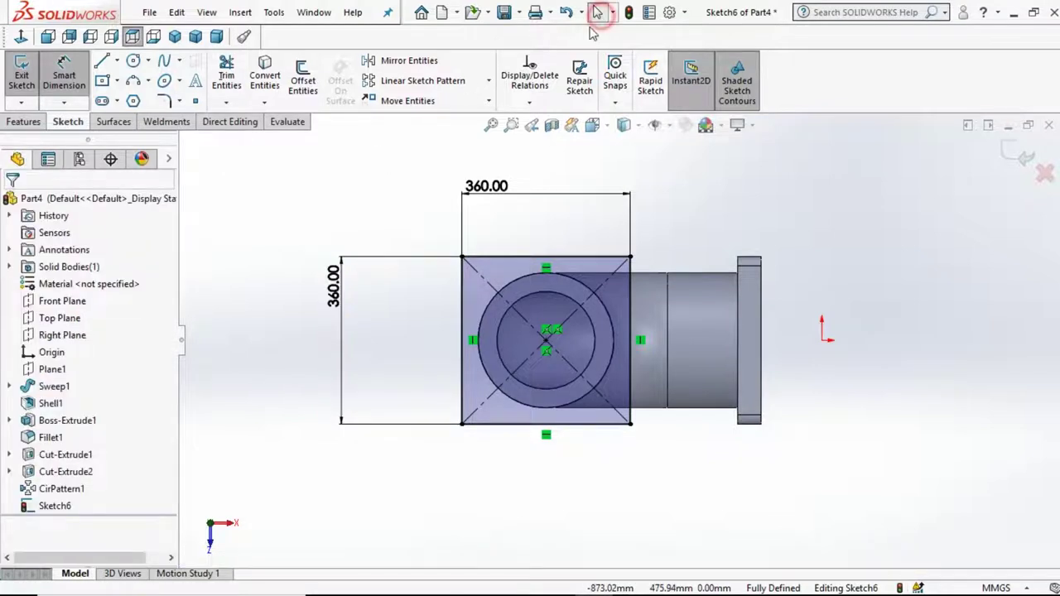
click(562, 295)
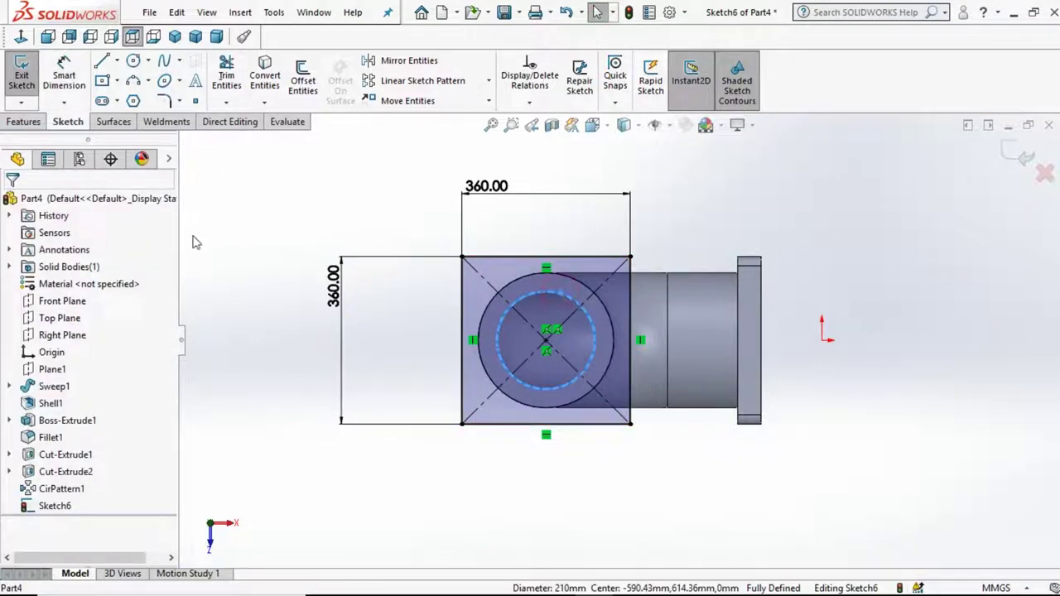
- Convert the inner edge and extrude the 360 mm square 50 mm, reversed toward the pipe
click(266, 76)
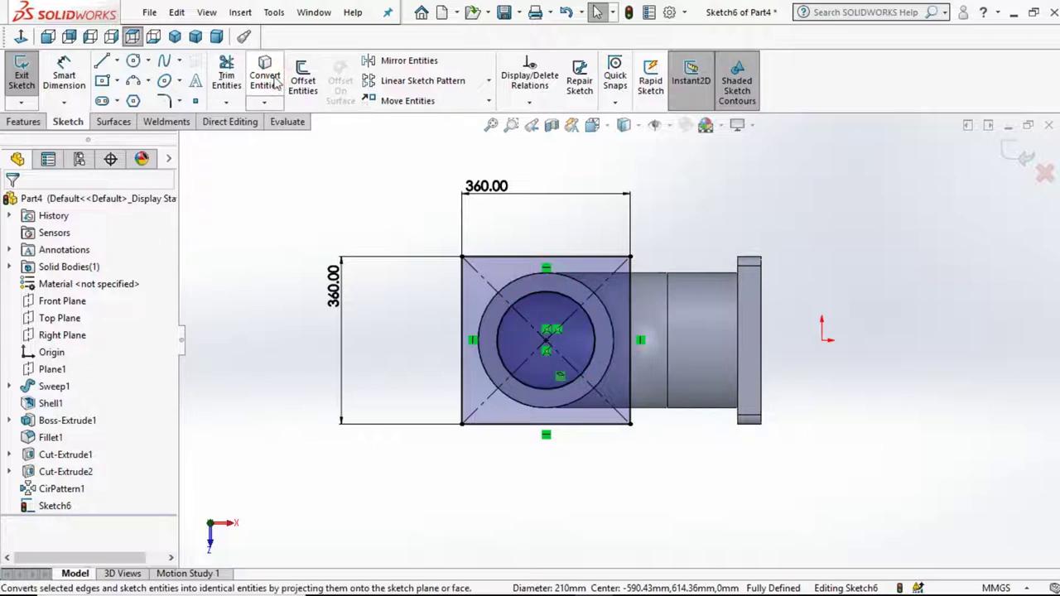
click(33, 124)
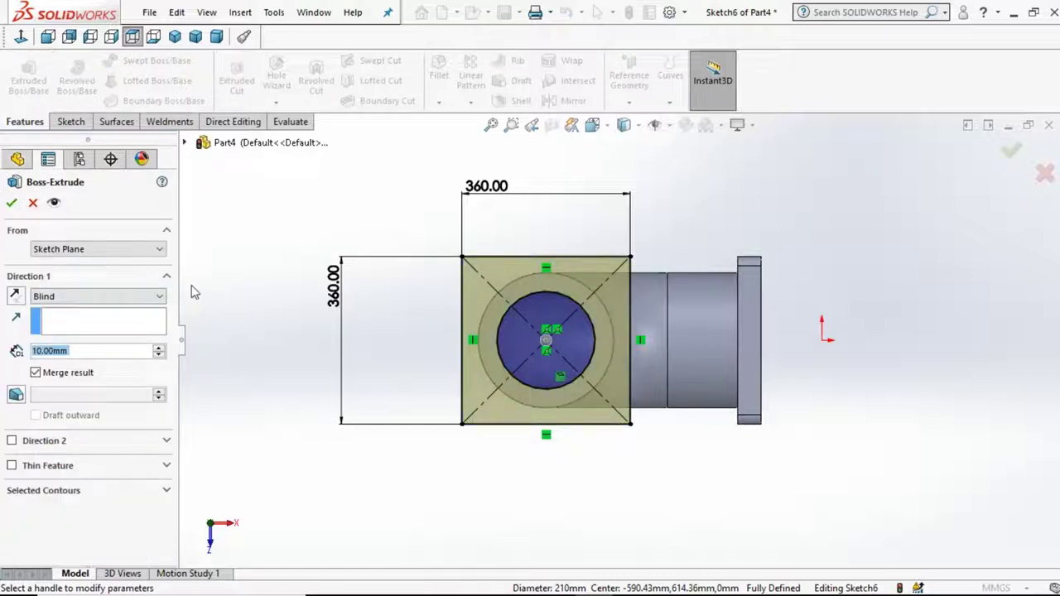
text(50)
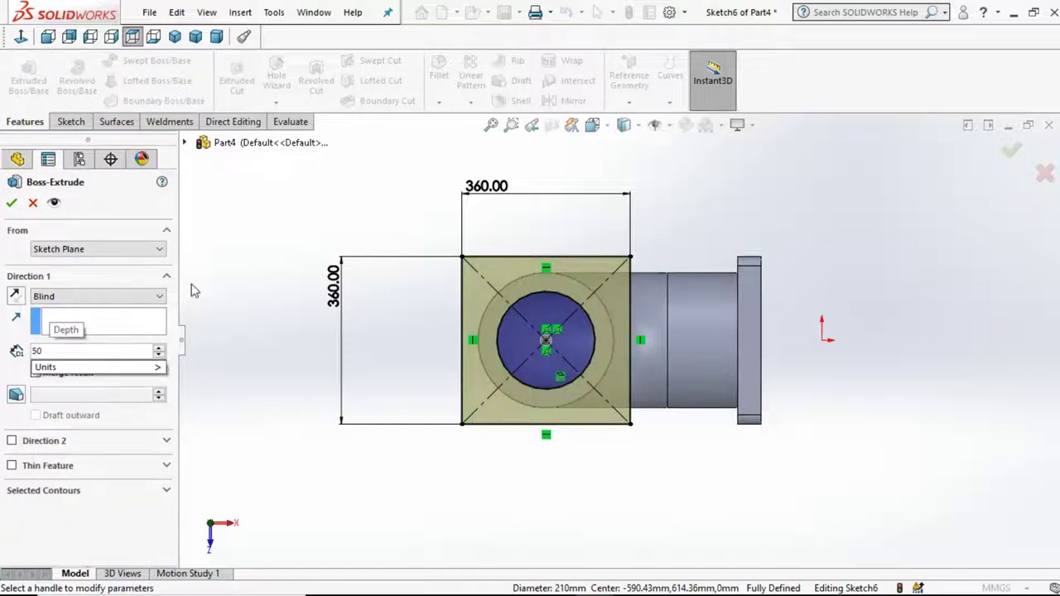
key(Return)
key(Up)
key(Up)
key(Up)
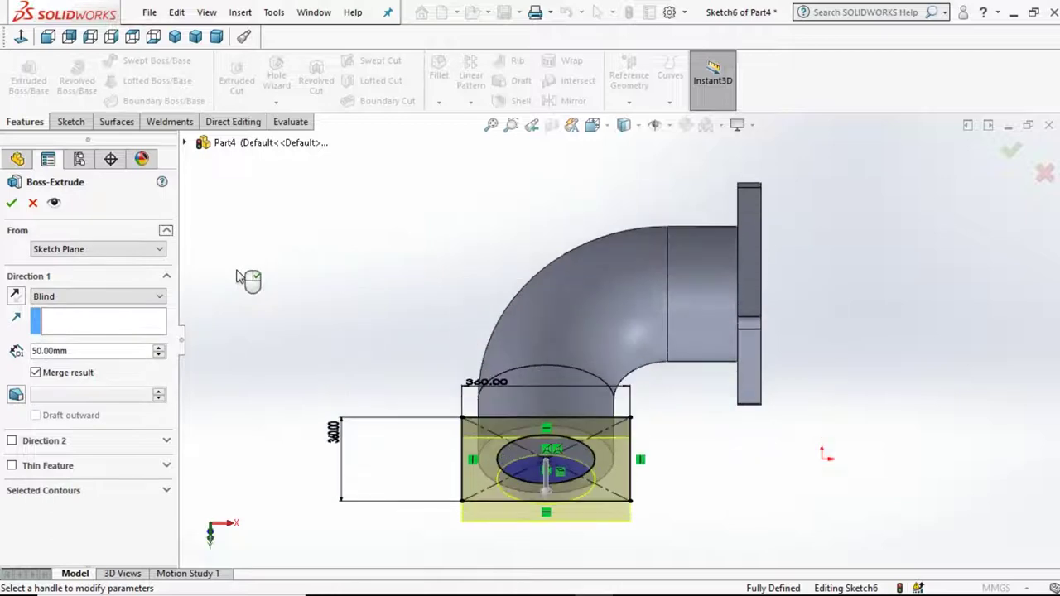
key(Up)
click(13, 298)
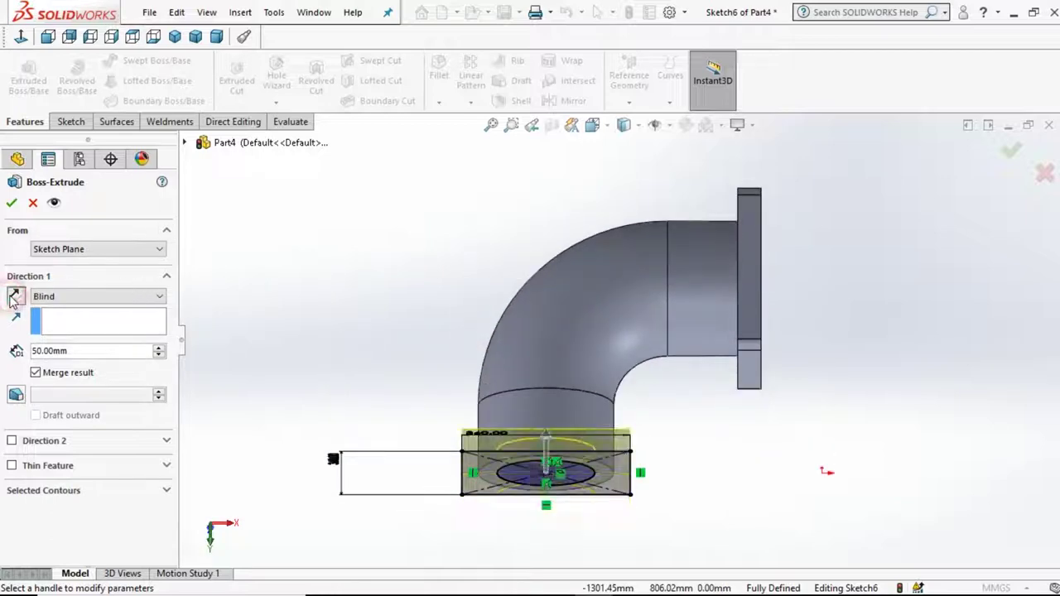
click(12, 202)
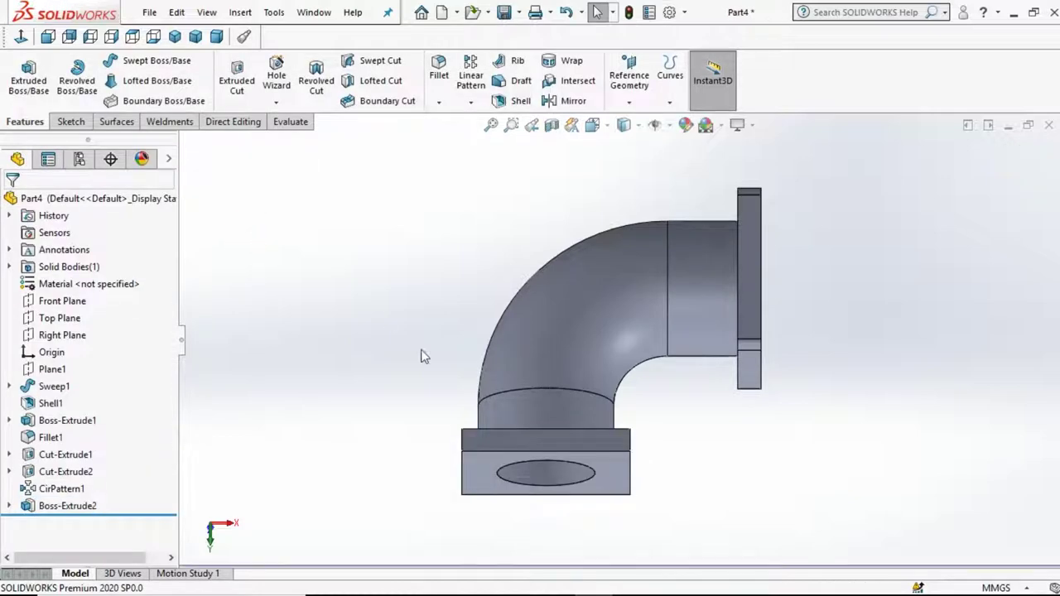
key(Down)
key(Down)
key(Down)
- Sketch on the flange face viewed normal, trying 100 mm and 10 mm offsets and undoing both
click(490, 403)
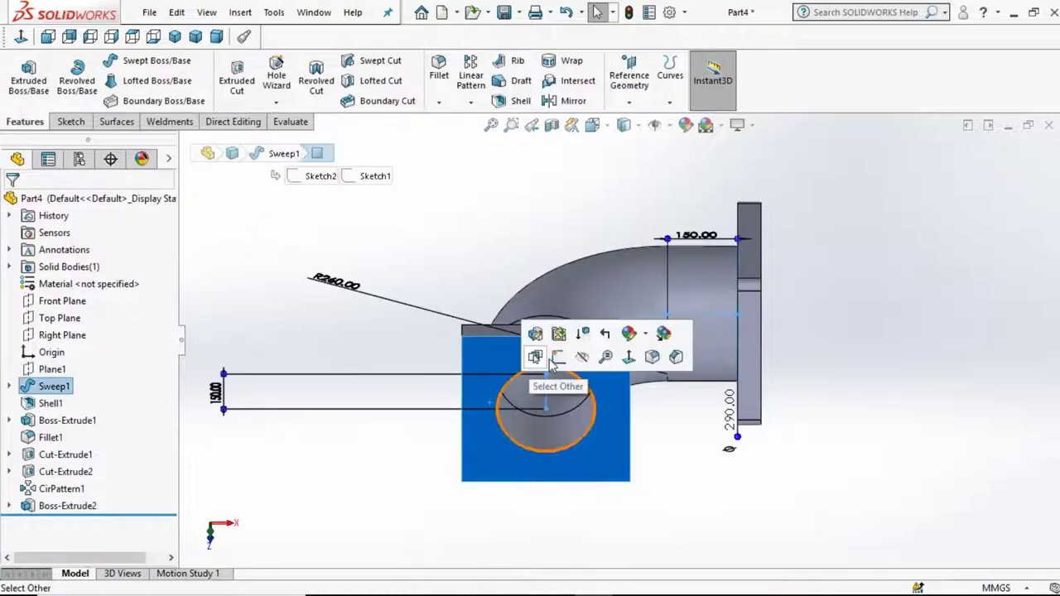
click(23, 38)
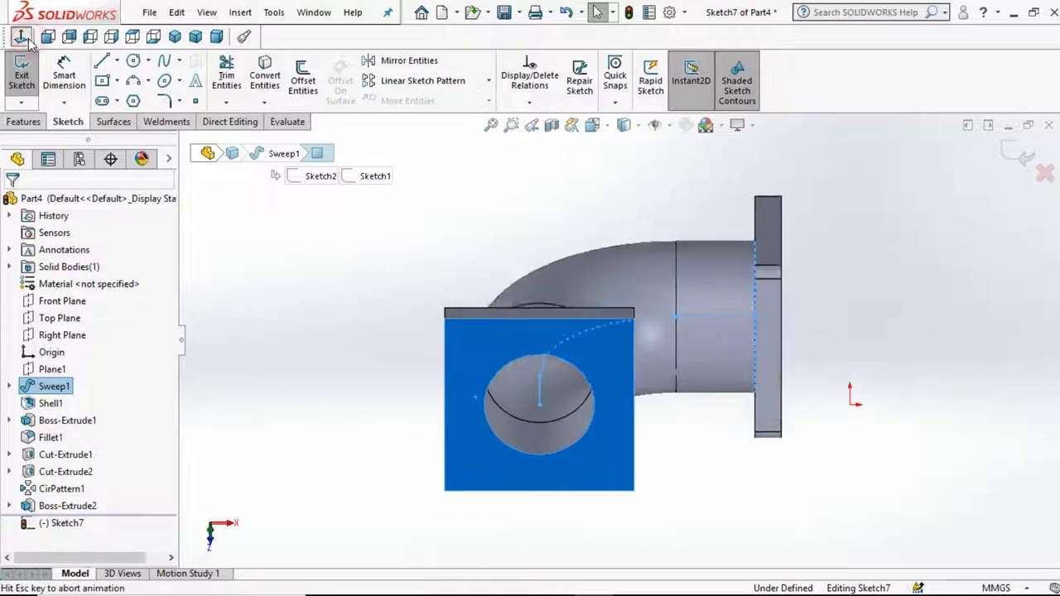
click(303, 73)
text(100)
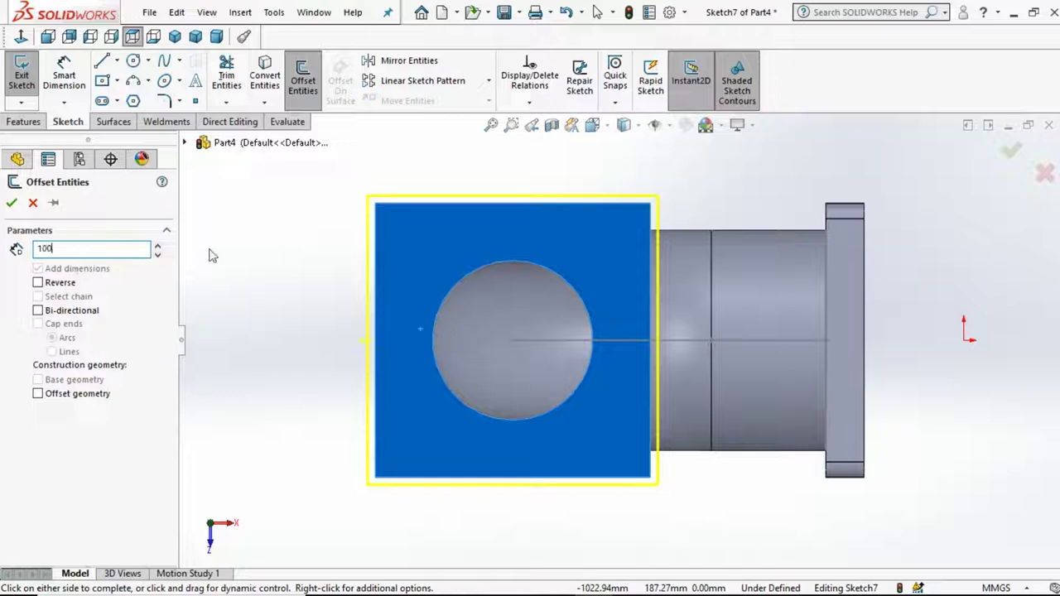
key(Return)
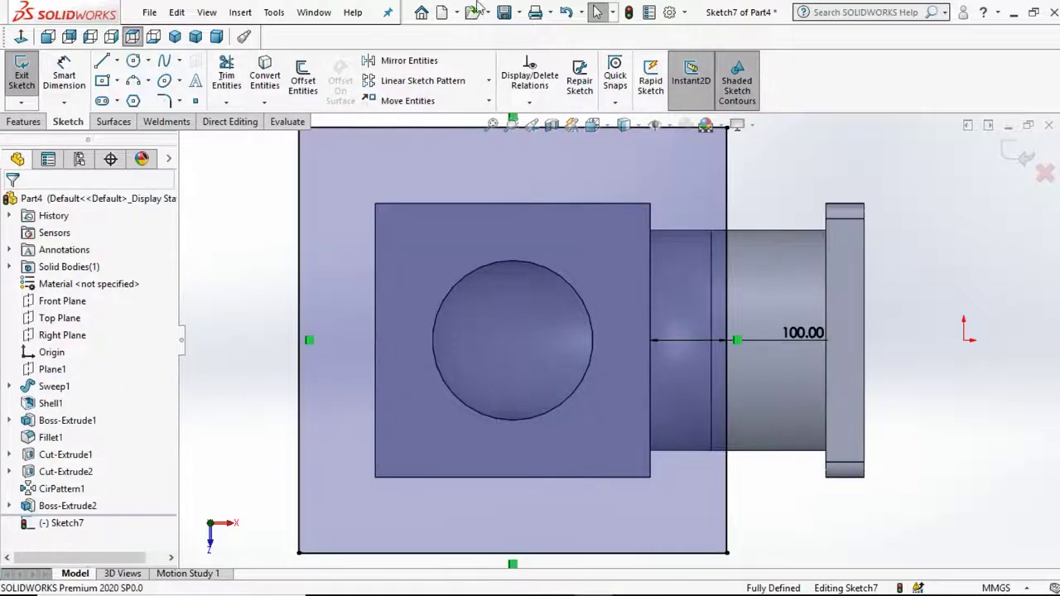
click(565, 13)
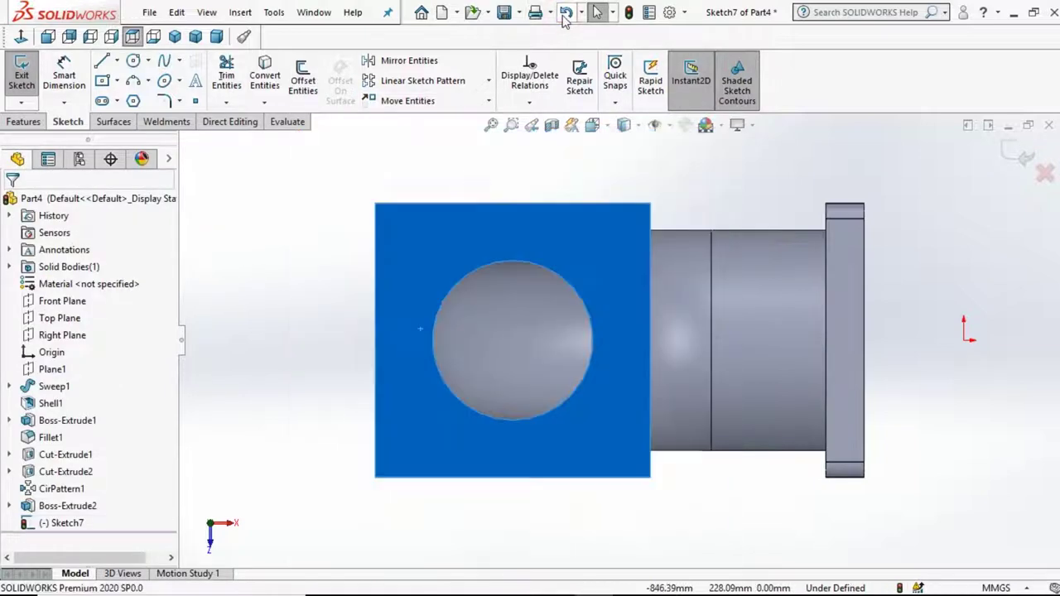
click(303, 79)
click(38, 284)
text(10)
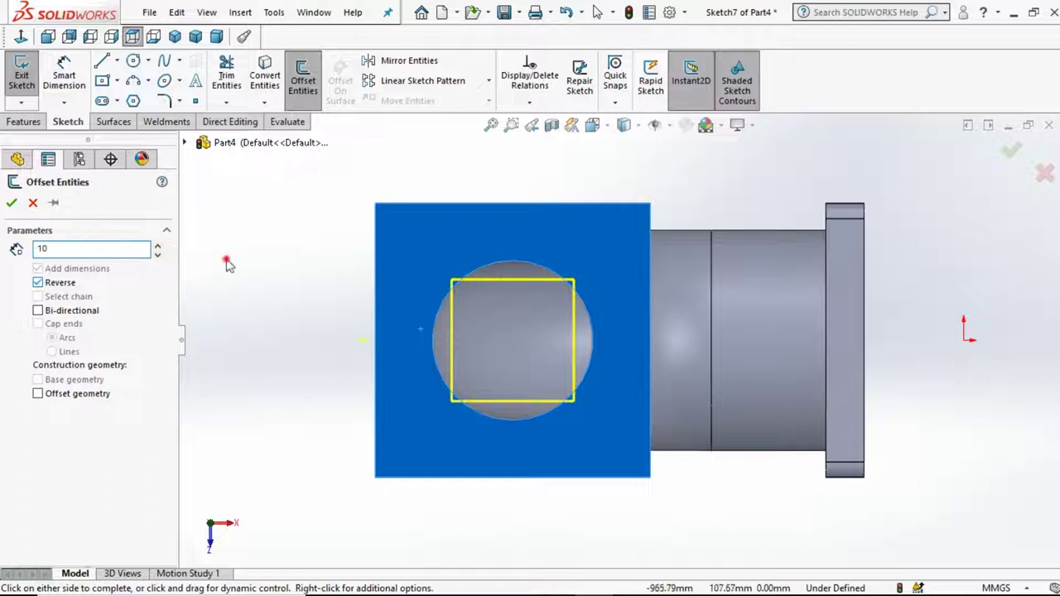
key(Return)
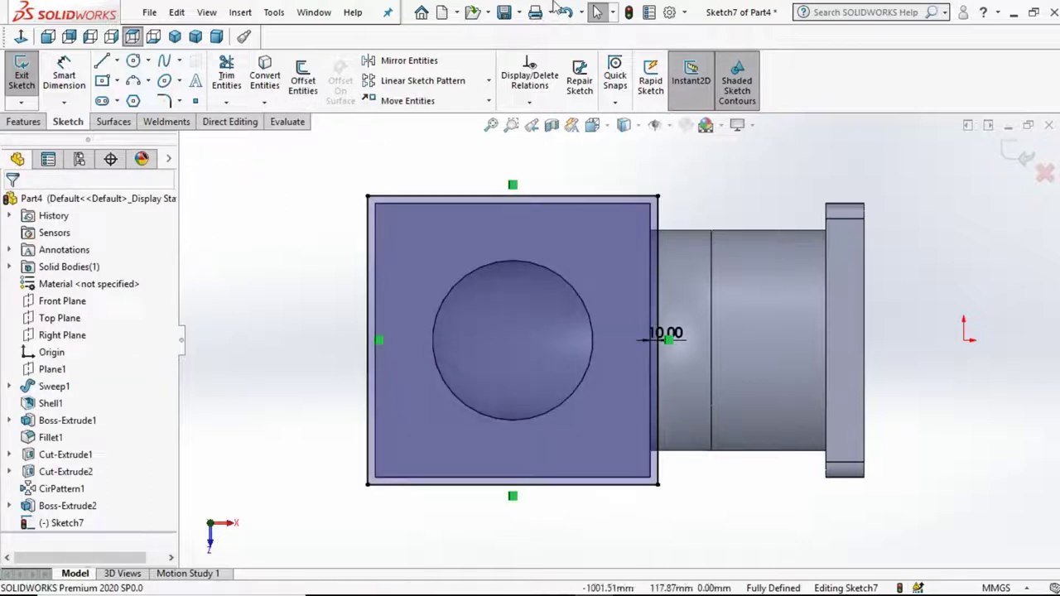
click(565, 12)
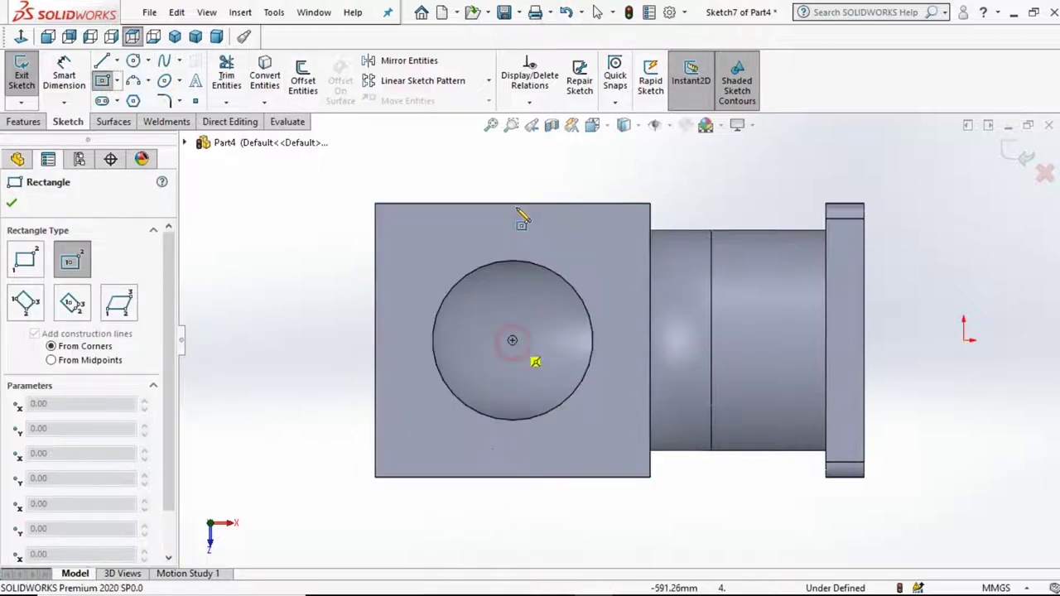
- Draw a centred rectangle at the hole's centre and dimension its width 260 mm
click(405, 454)
click(620, 226)
click(80, 79)
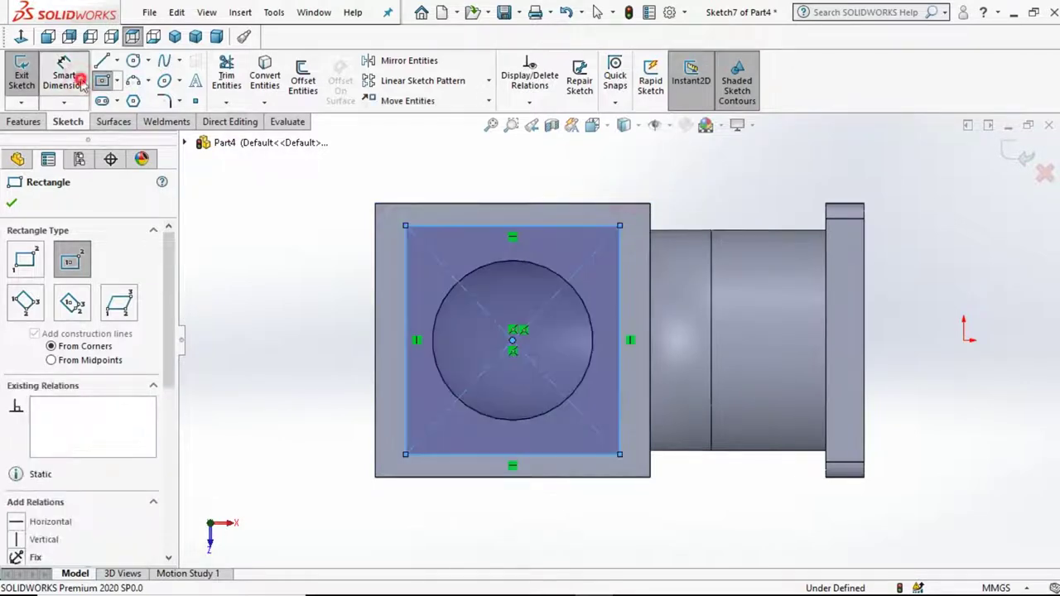
click(602, 180)
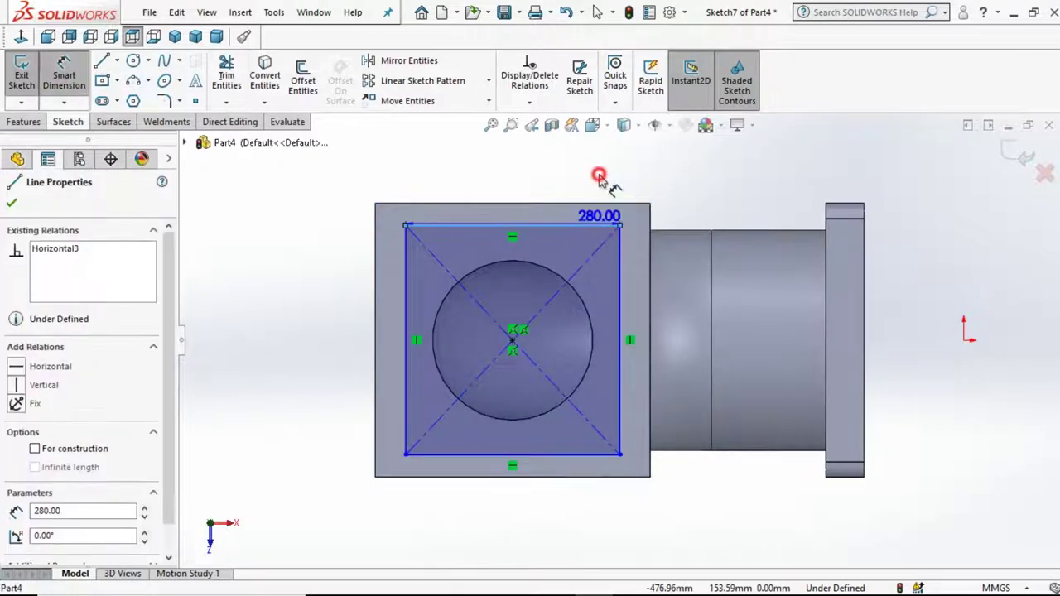
click(603, 179)
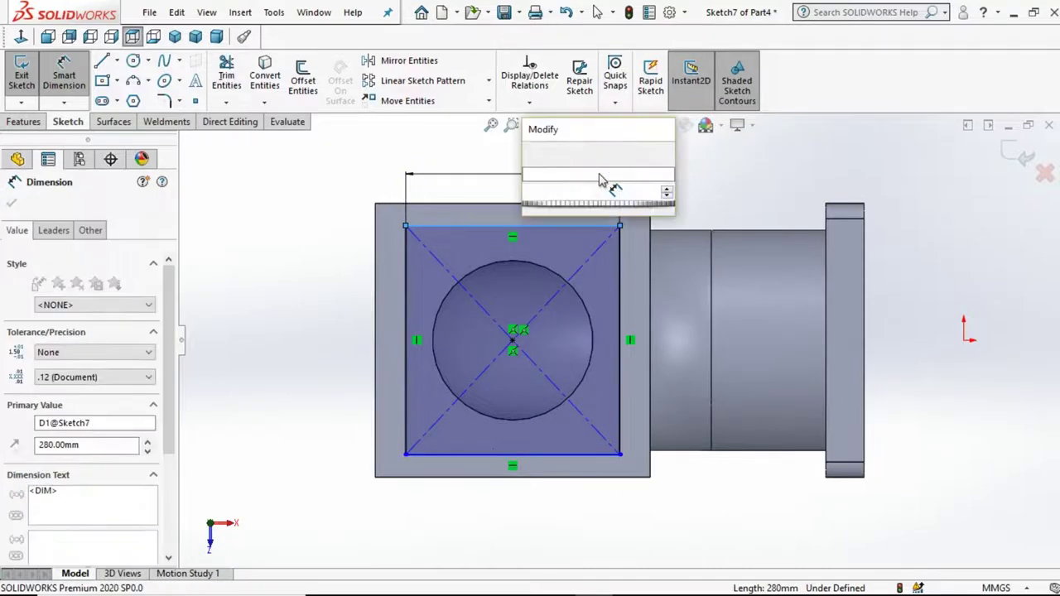
text(260)
key(Return)
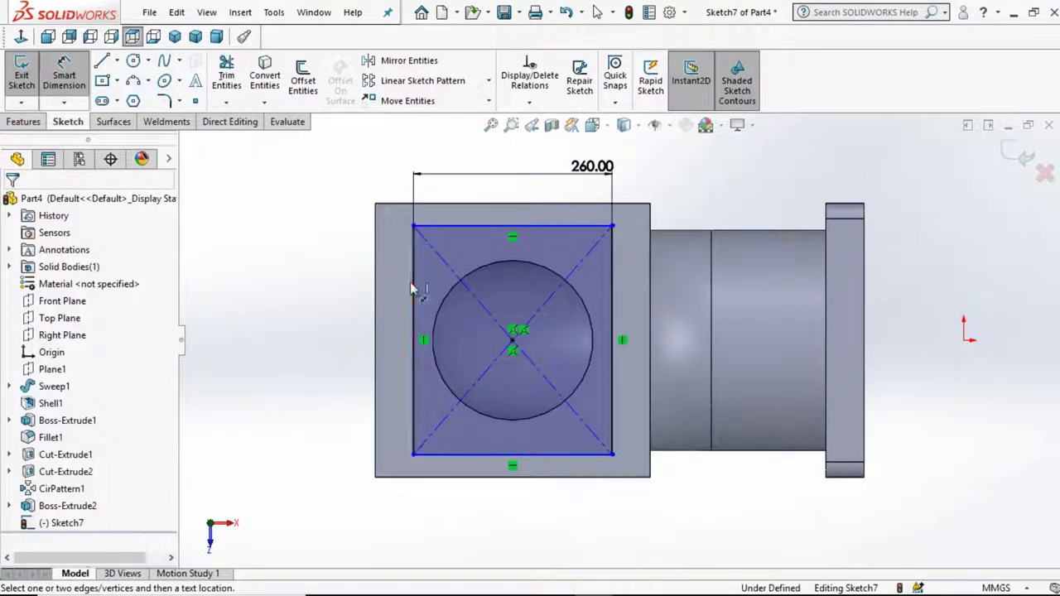
- Dimension the square's left edge to a 260 mm height
click(502, 455)
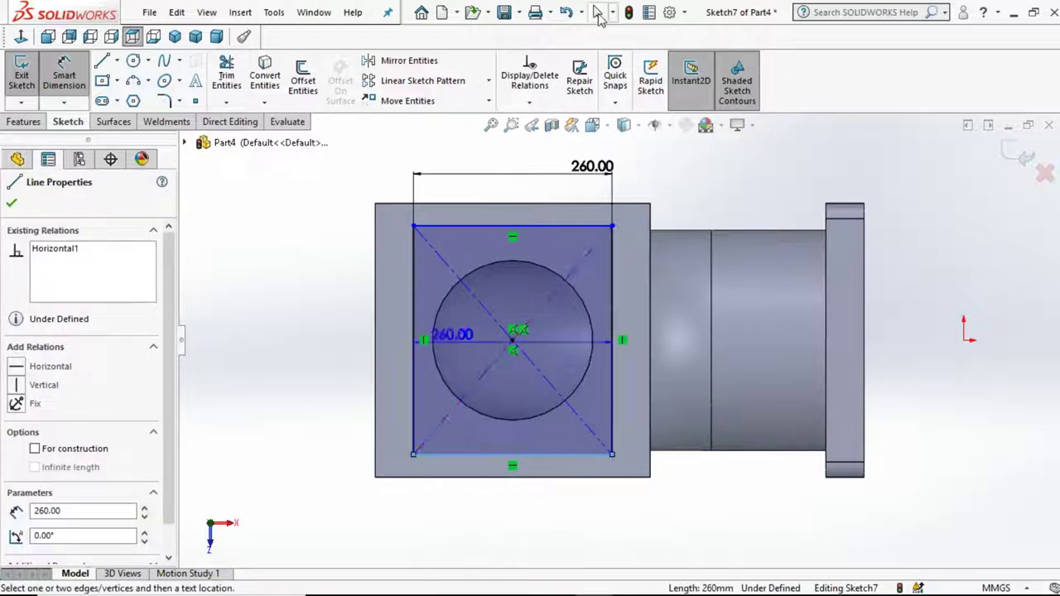
click(64, 74)
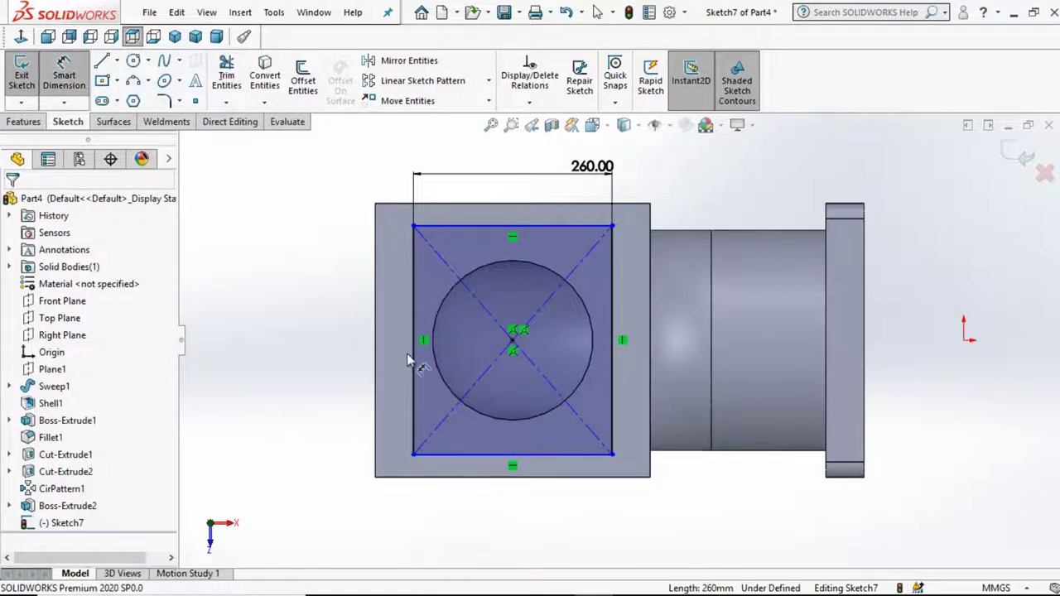
click(411, 360)
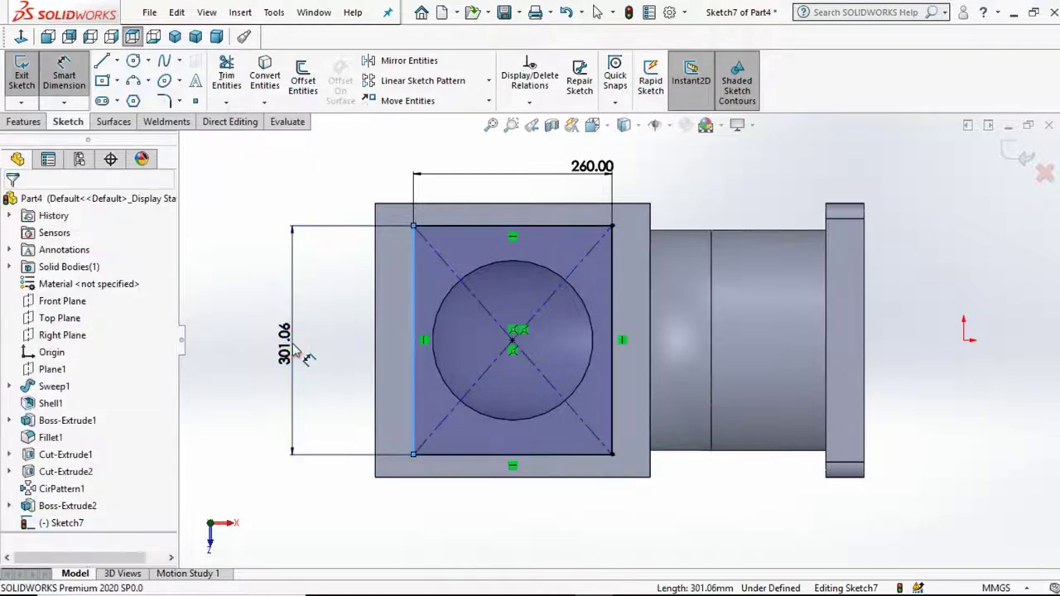
click(298, 354)
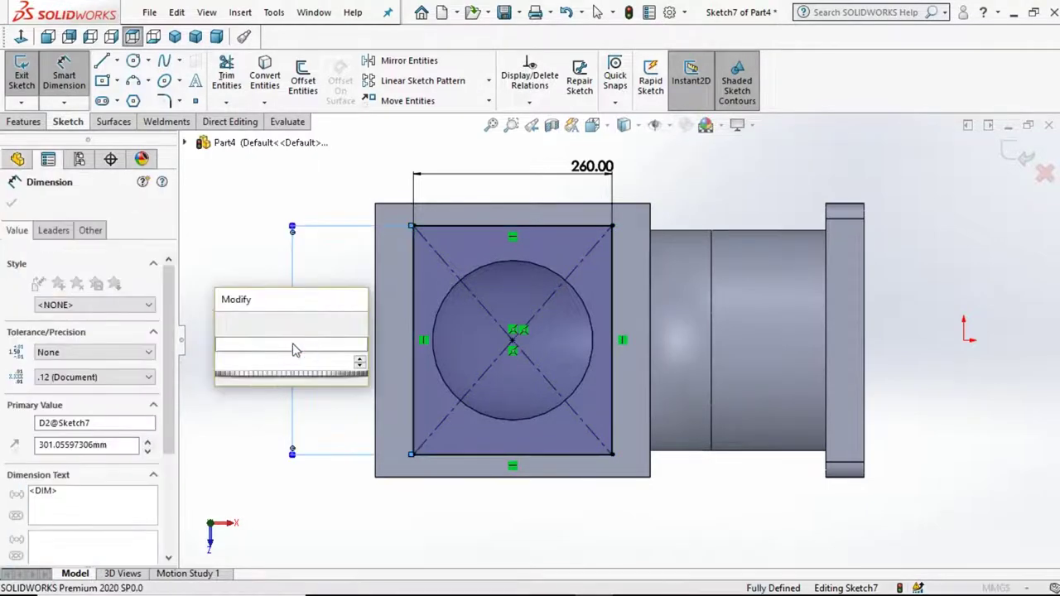
text(260)
key(Escape)
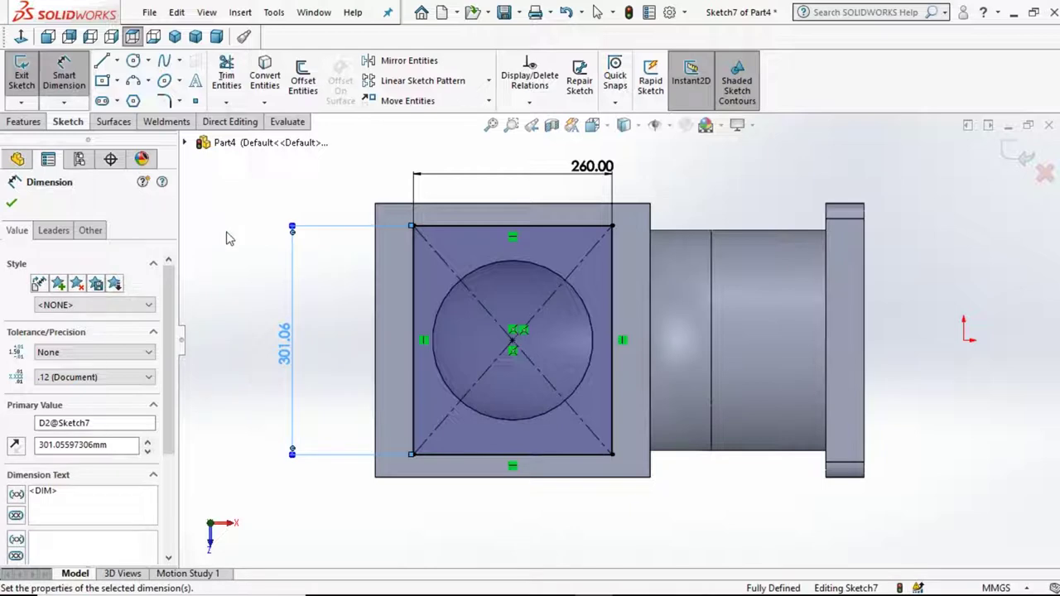
key(Escape)
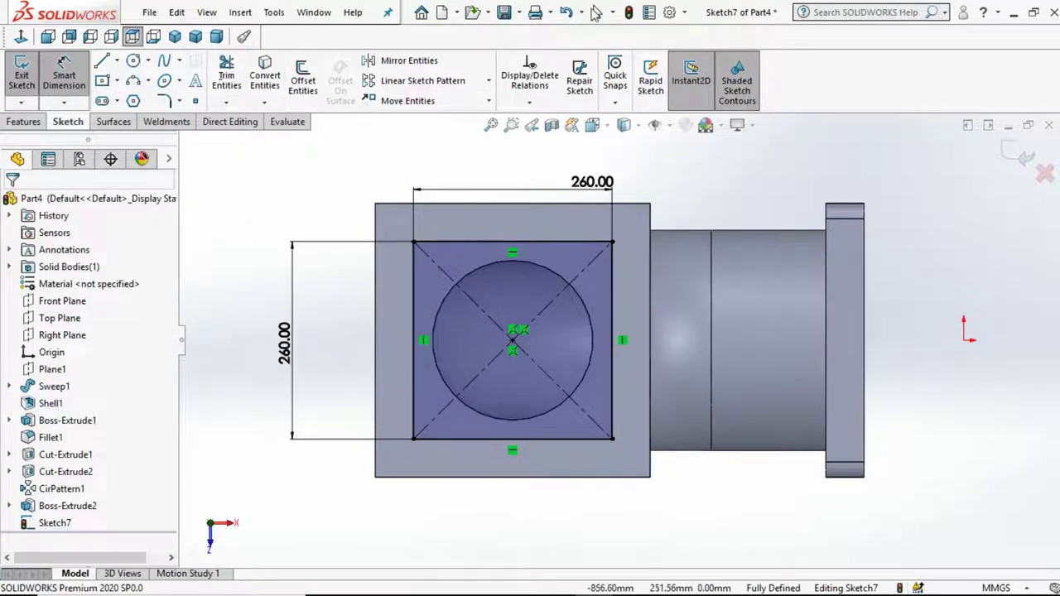
- Convert the square's four edges into construction lines
mouse_move(299, 190)
mouse_down()
mouse_move(492, 278)
mouse_move(381, 232)
mouse_up()
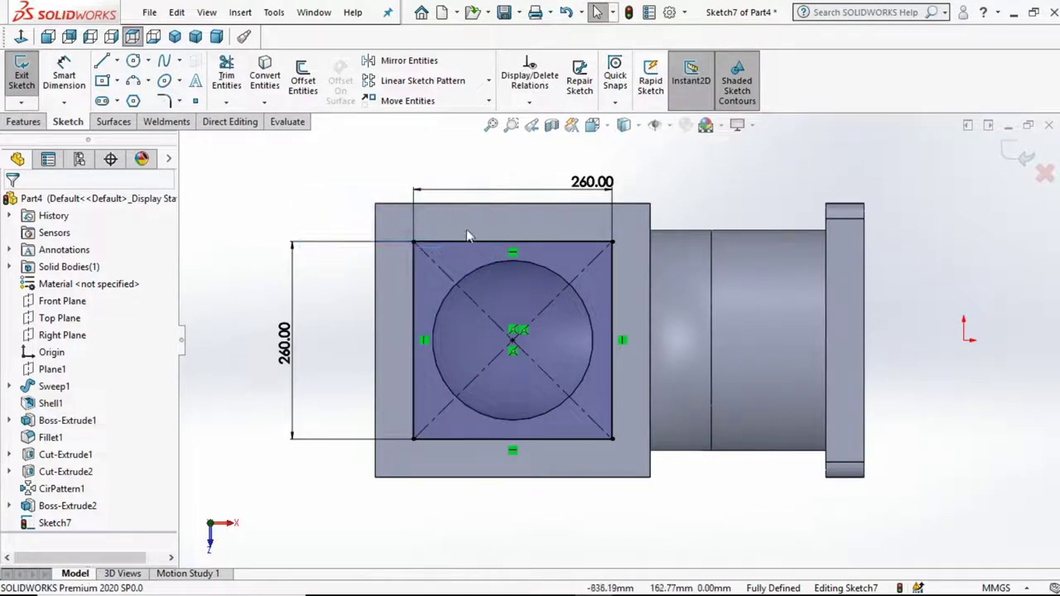
click(412, 290)
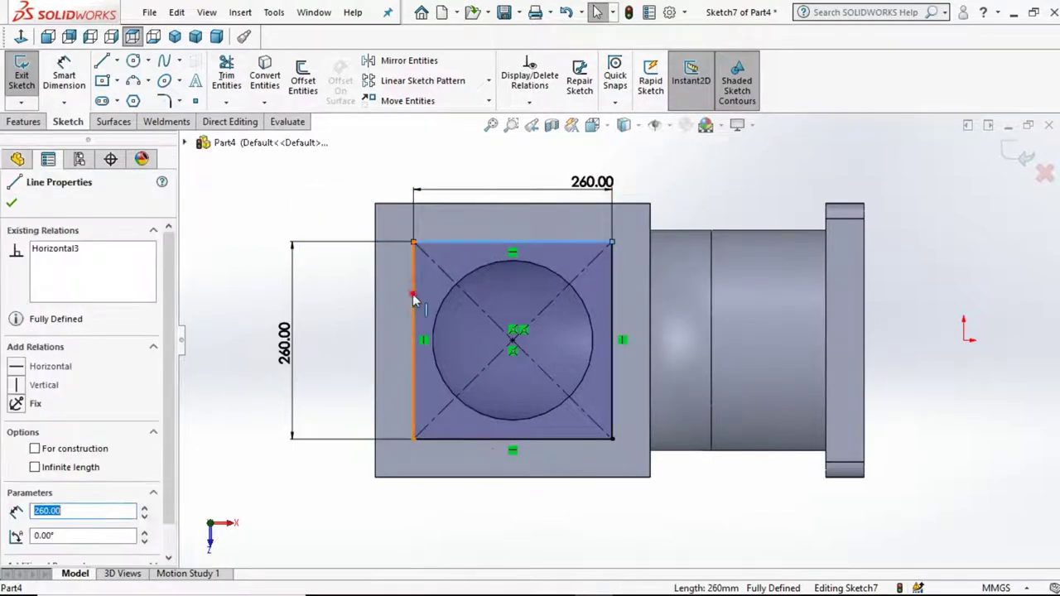
ctrl+click(453, 439)
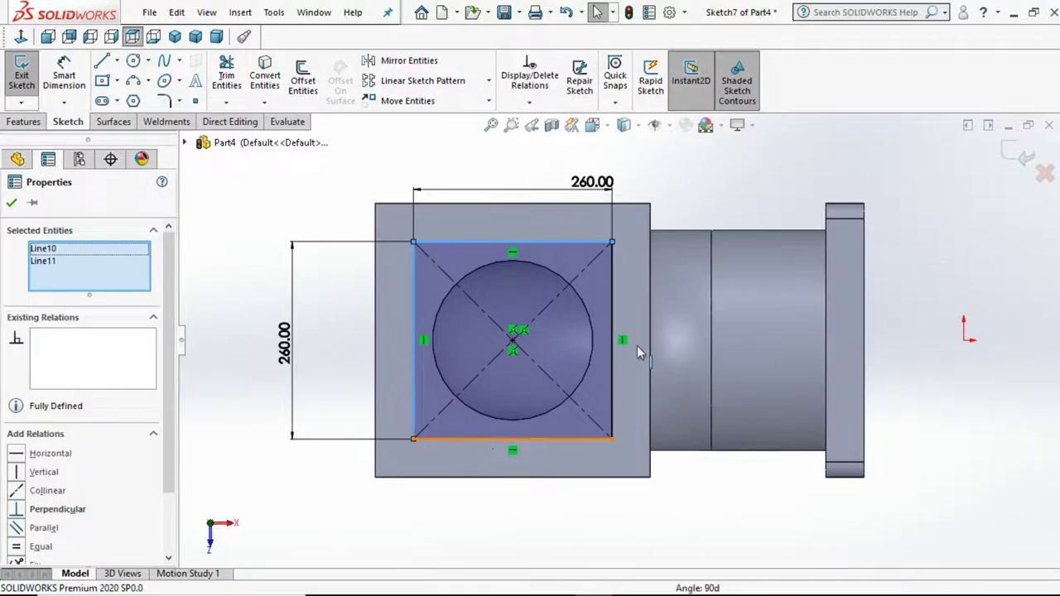
ctrl+click(614, 375)
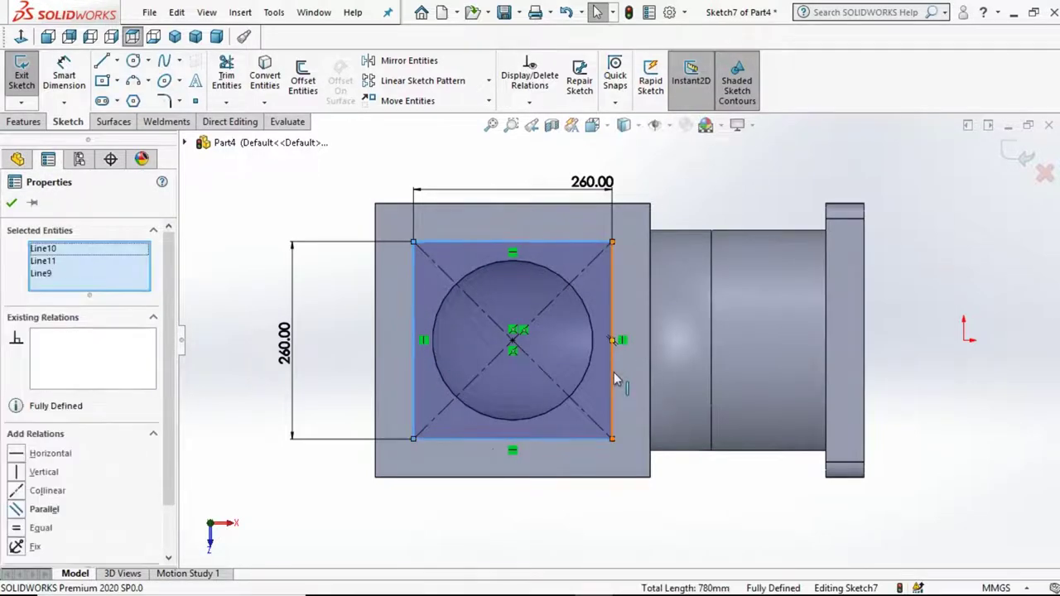
ctrl+click(614, 374)
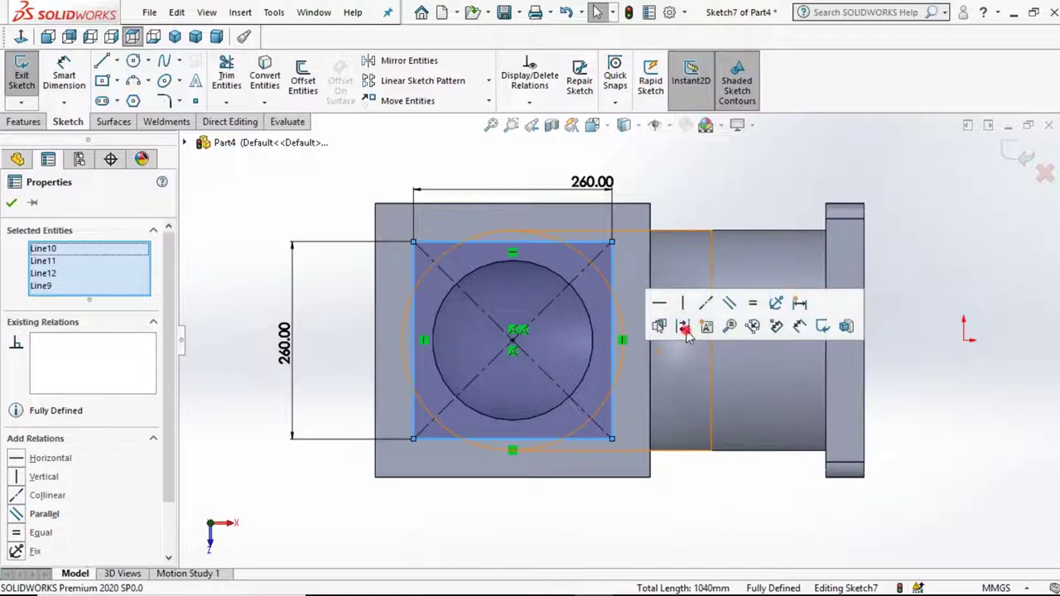
click(700, 202)
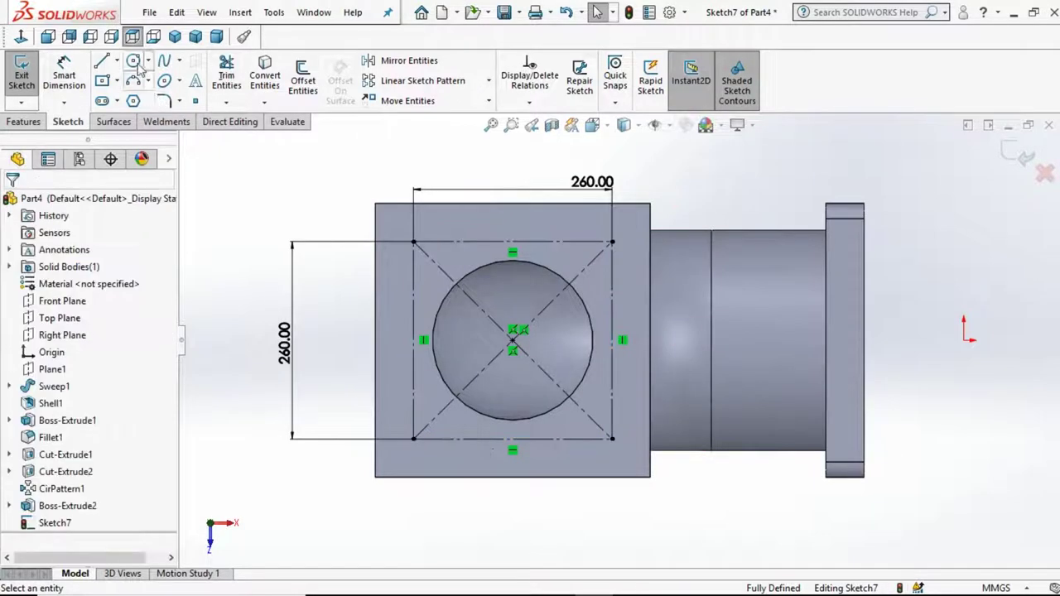
- Sketch a circle on the square's top-left corner and dimension it Ø60 mm
drag(413, 242, 428, 242)
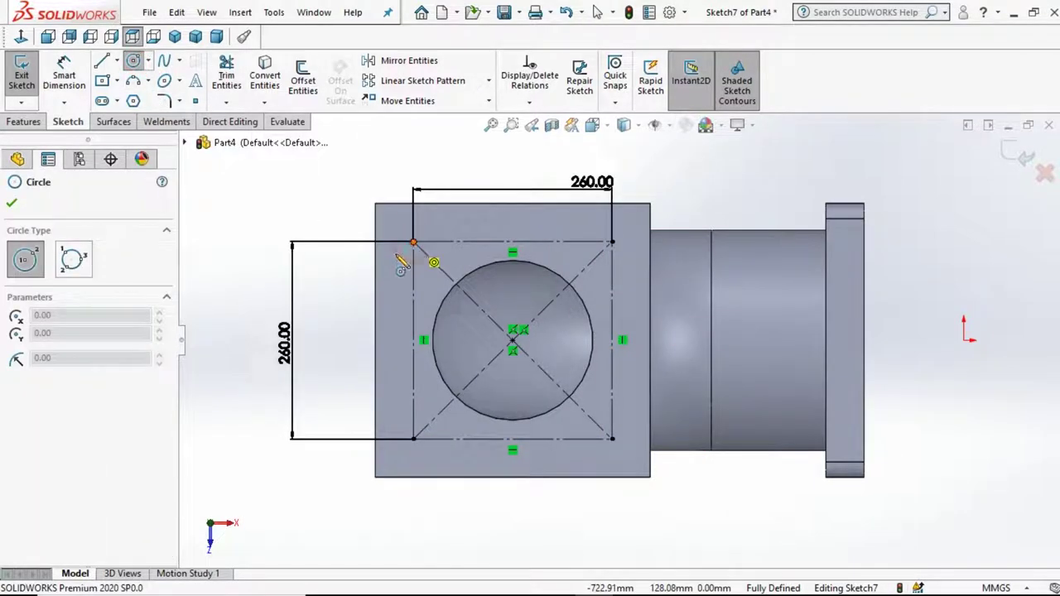
click(597, 12)
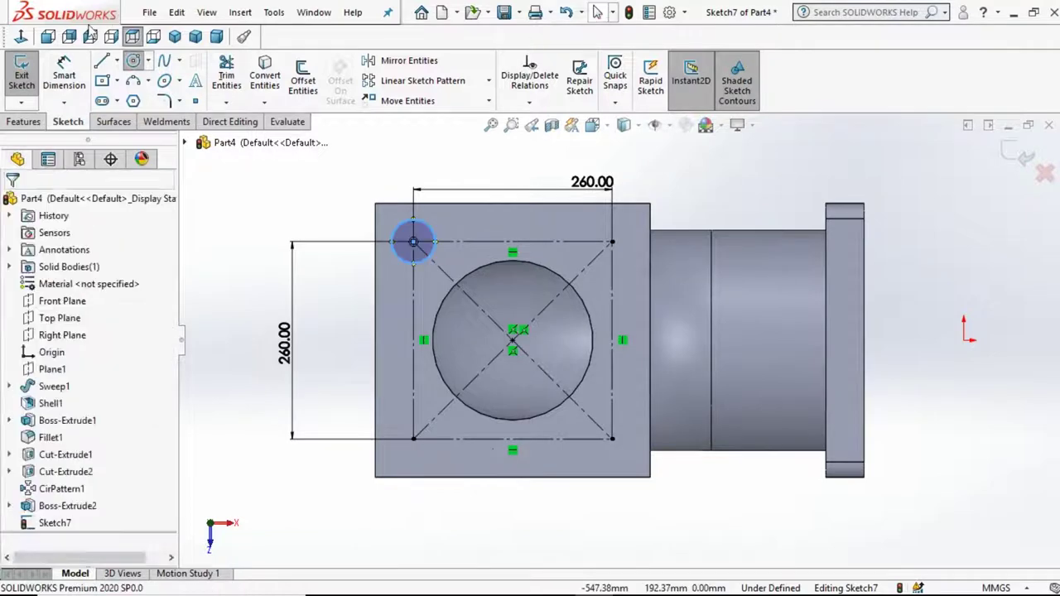
click(63, 75)
click(404, 259)
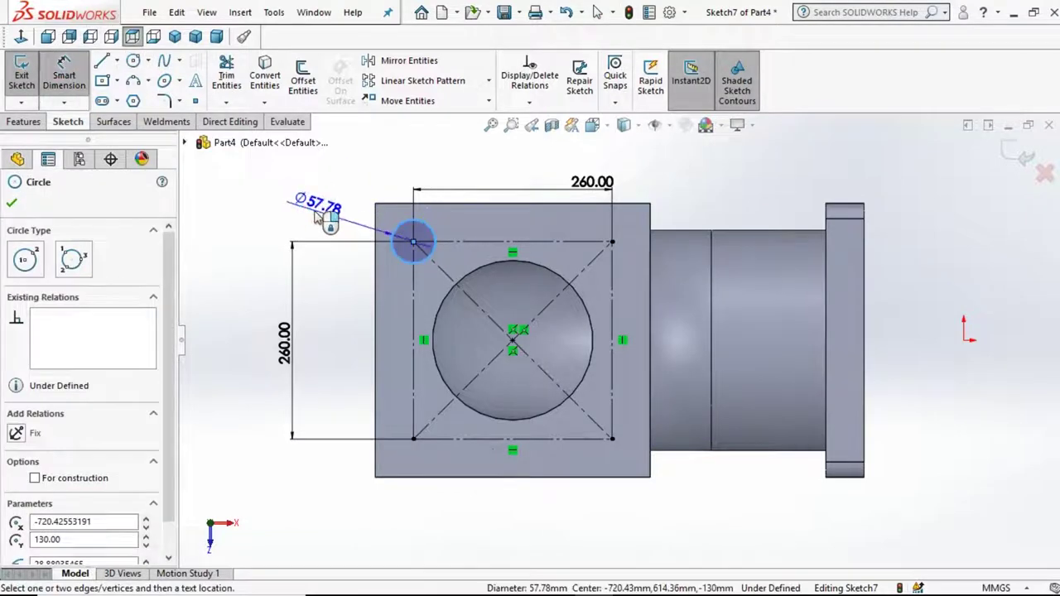
click(319, 217)
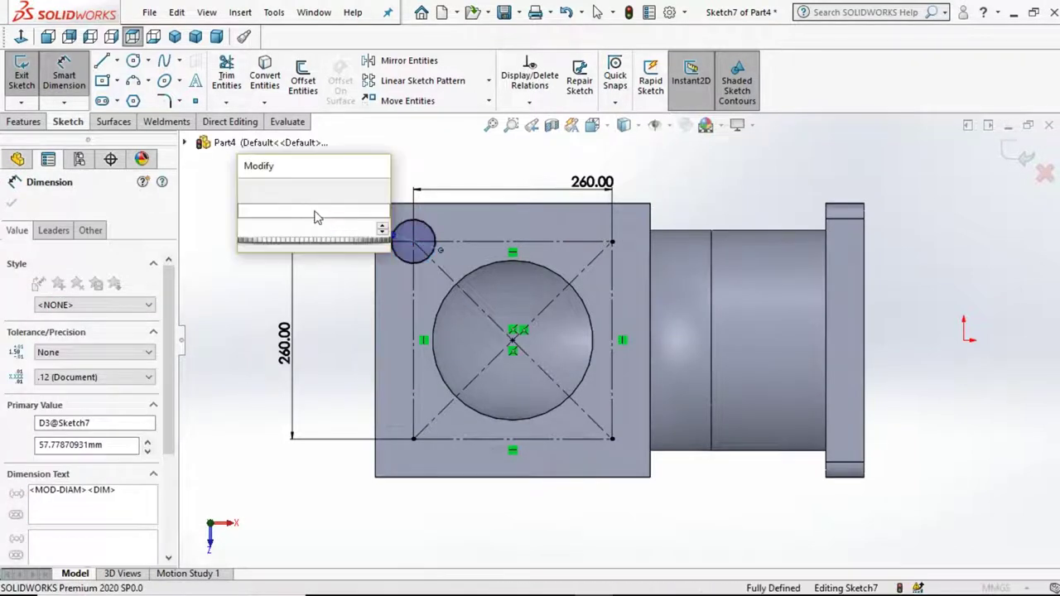
text(60)
key(Return)
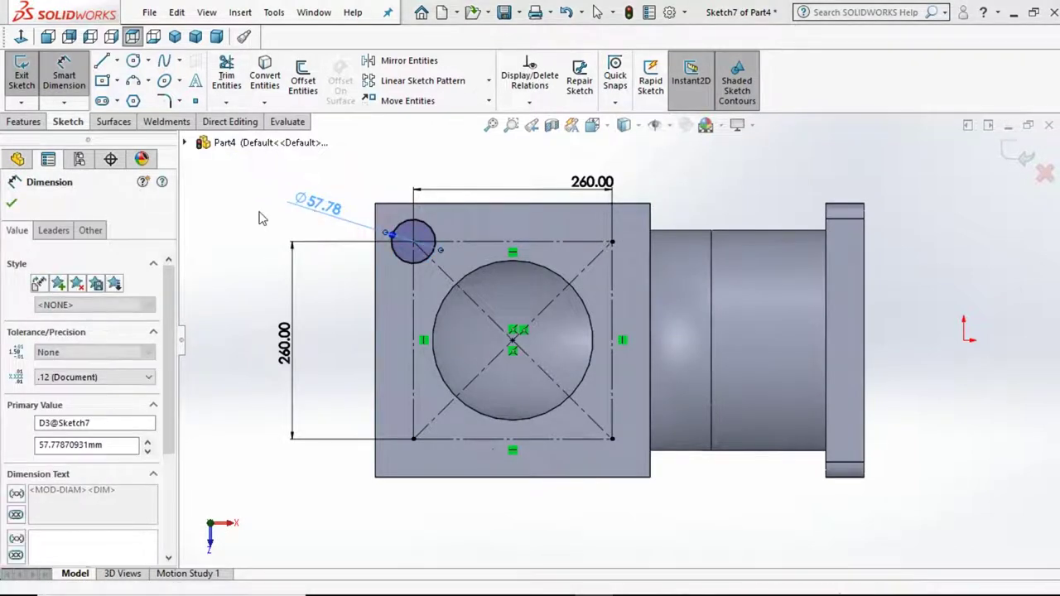
- Cut the corner circle 10 mm deep into the flange
click(24, 121)
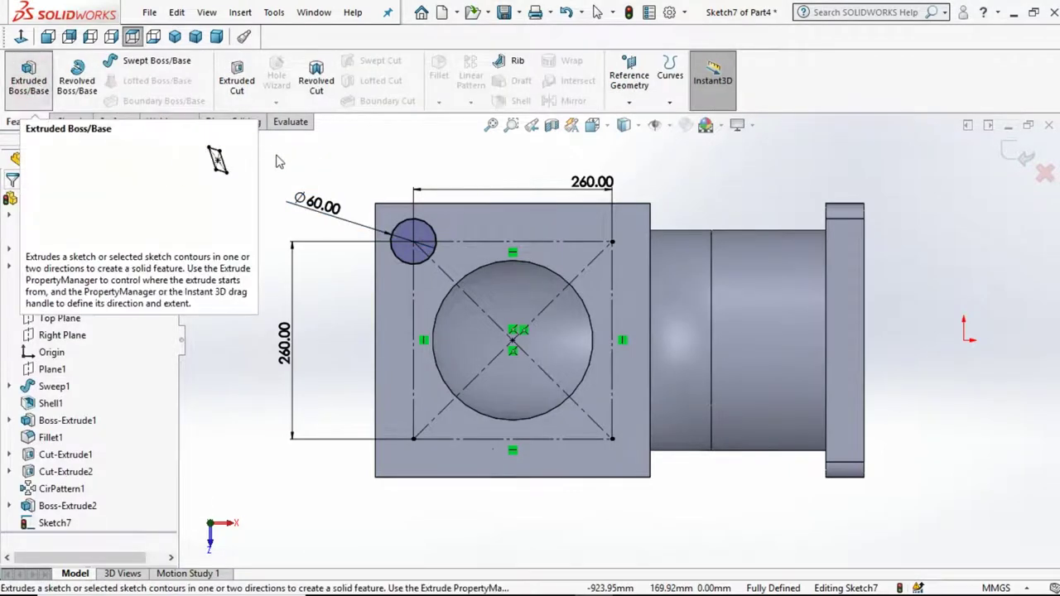
click(236, 79)
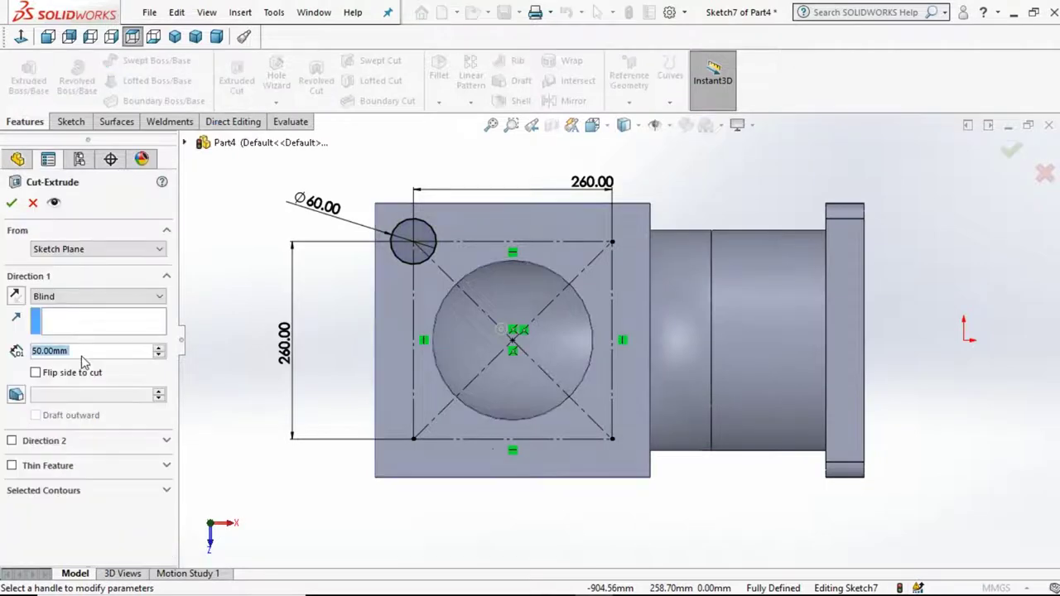
text(10)
key(Return)
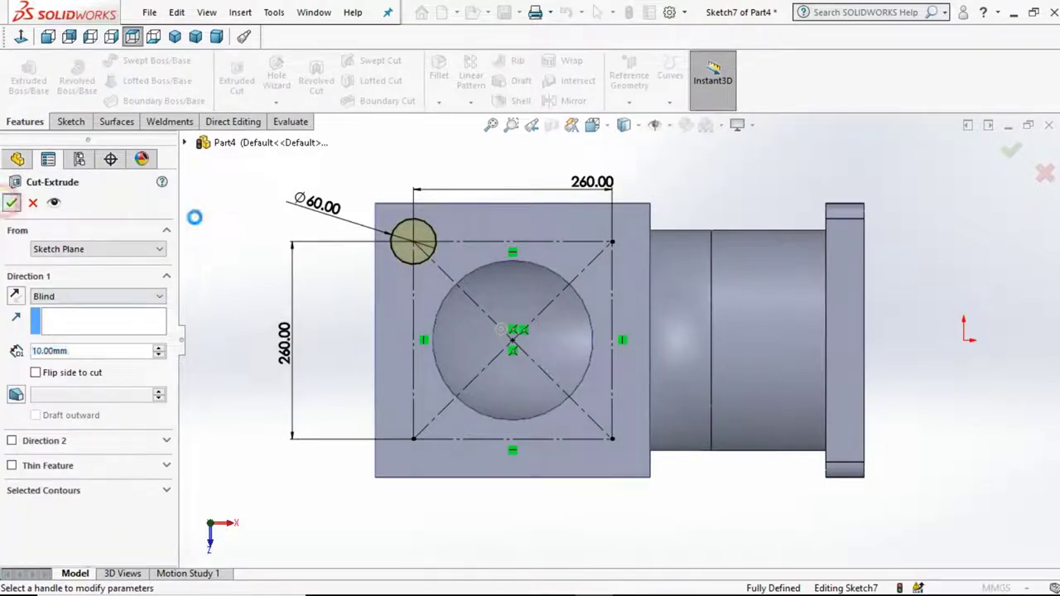
- Select the corner hole face, try an inward offset of its outline, then cancel it
click(414, 249)
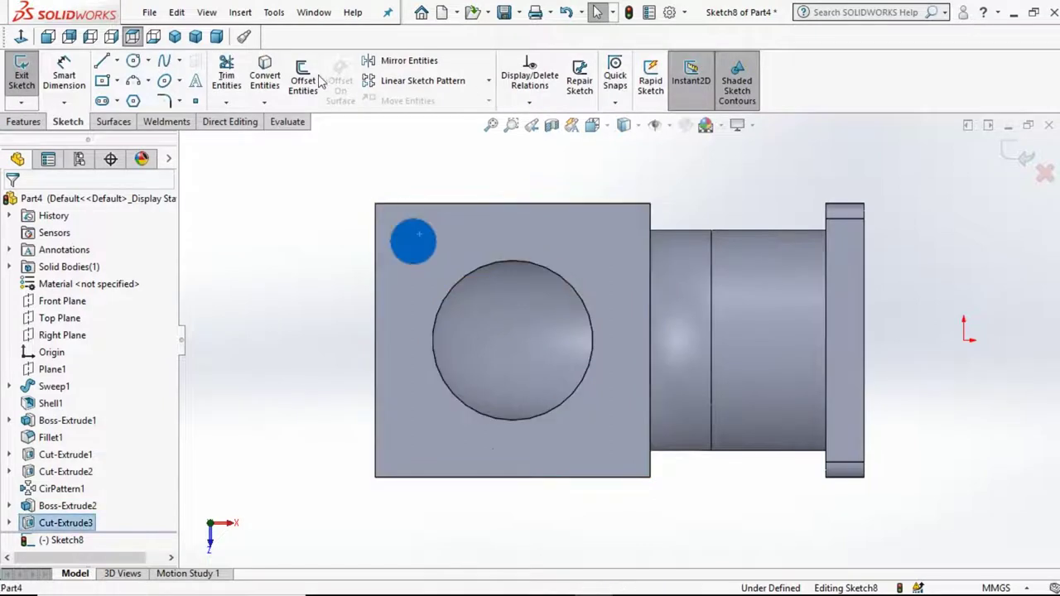
click(313, 80)
text(30)
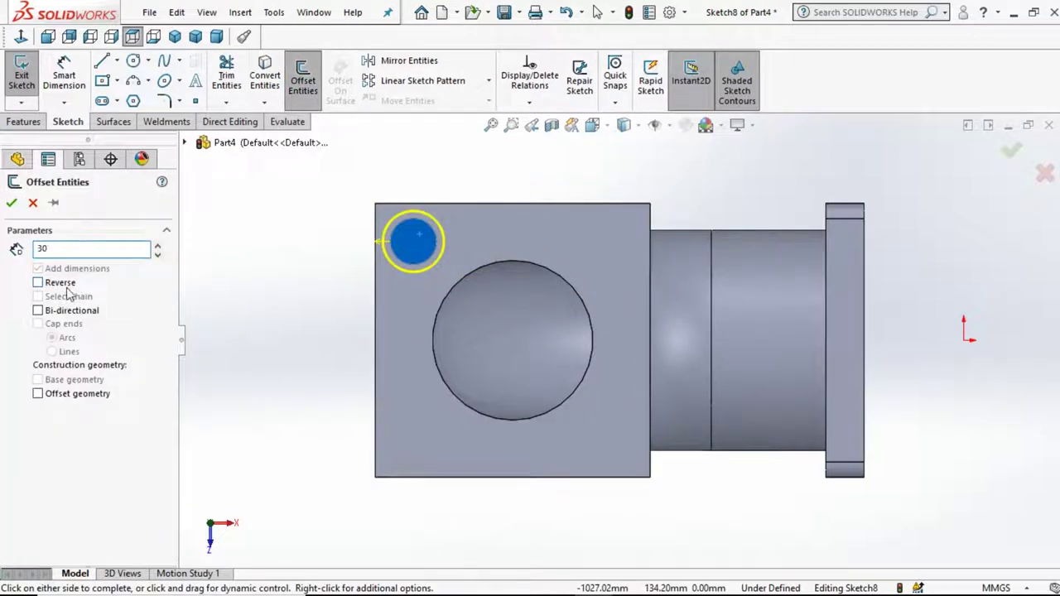
click(64, 284)
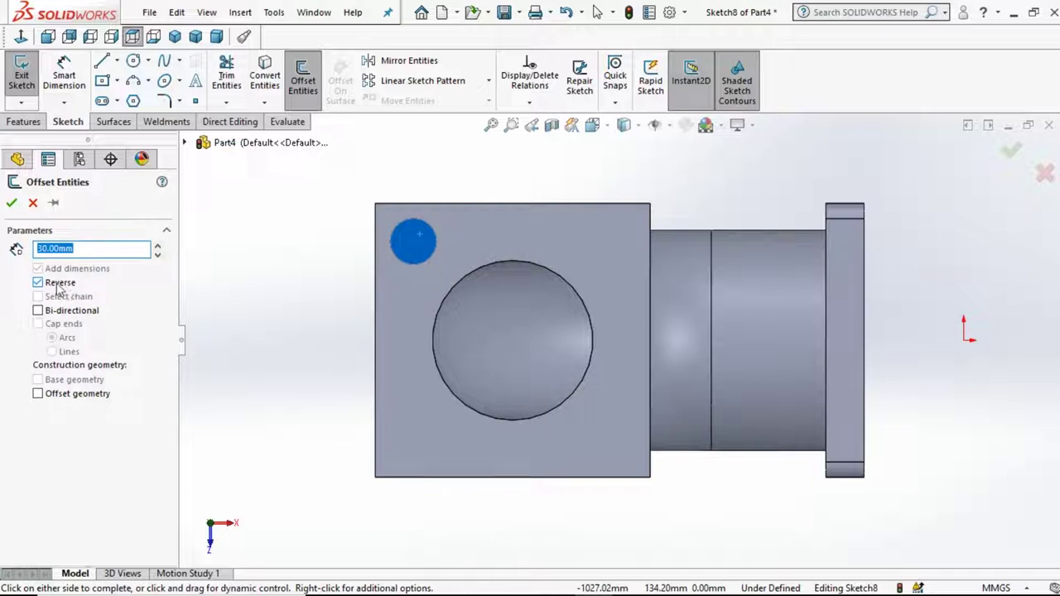
click(36, 203)
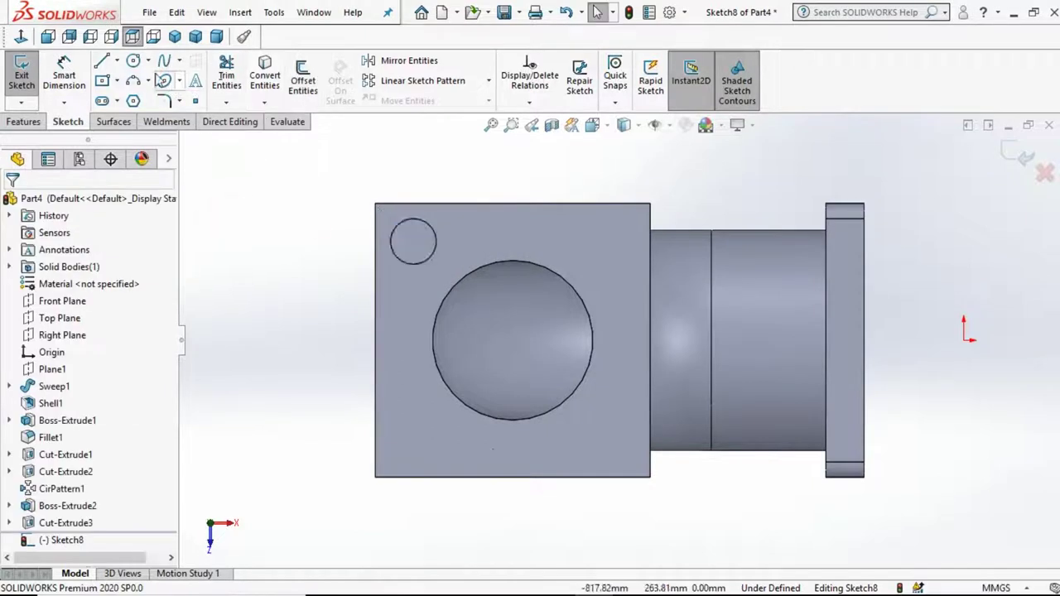
- Draw a circle centred in the corner hole, dimension it Ø30 mm, and start an extruded cut
click(135, 61)
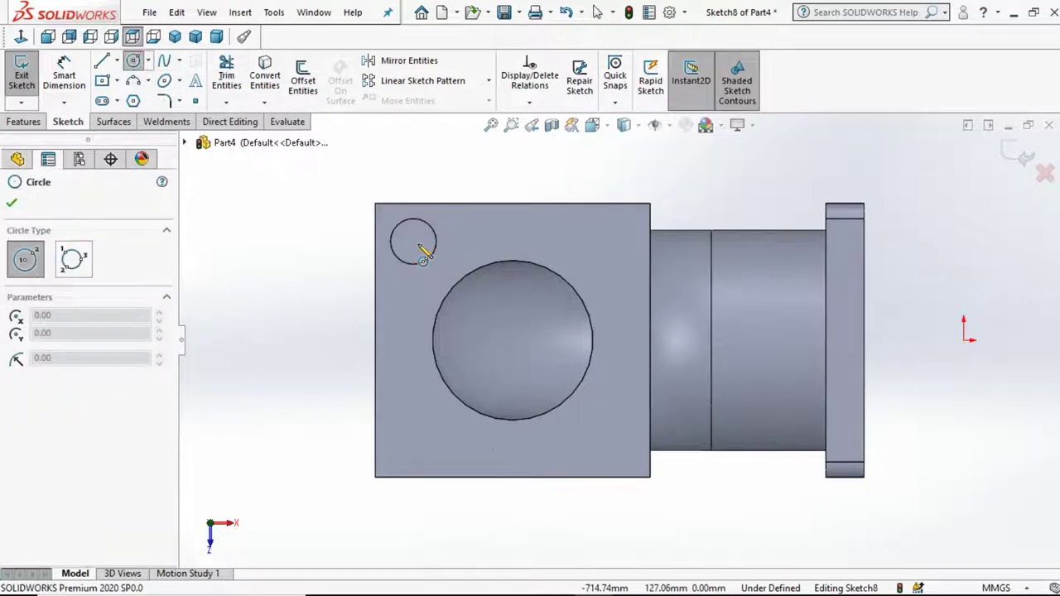
click(413, 241)
click(437, 270)
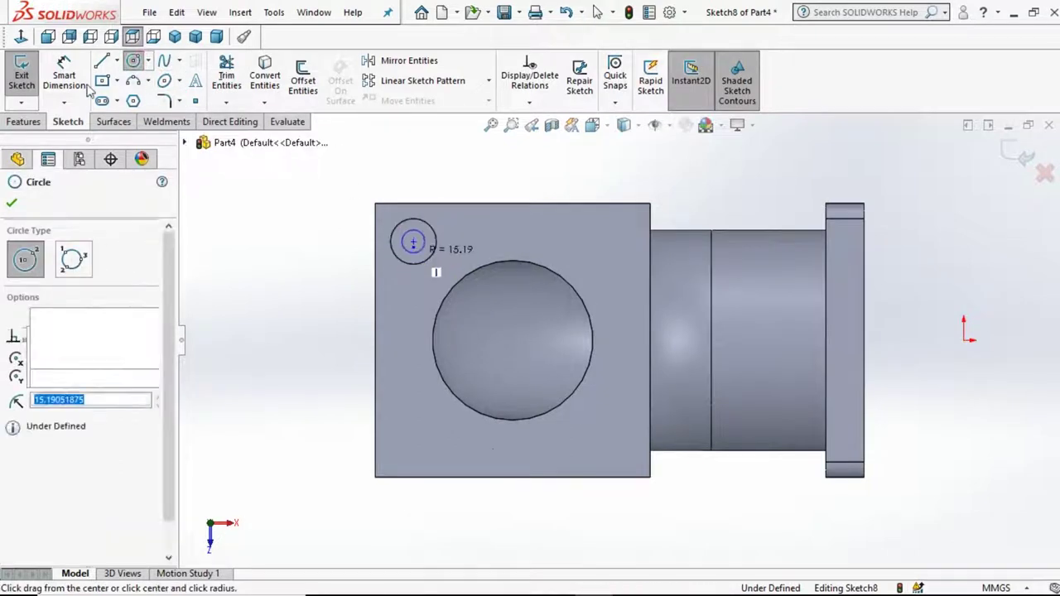
click(54, 78)
click(394, 249)
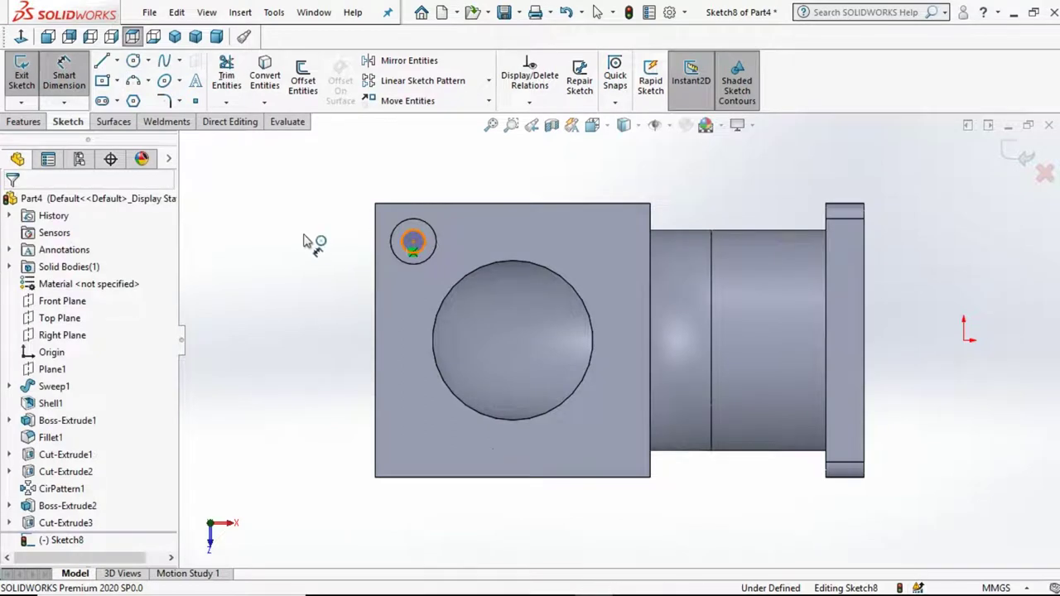
click(306, 240)
click(306, 241)
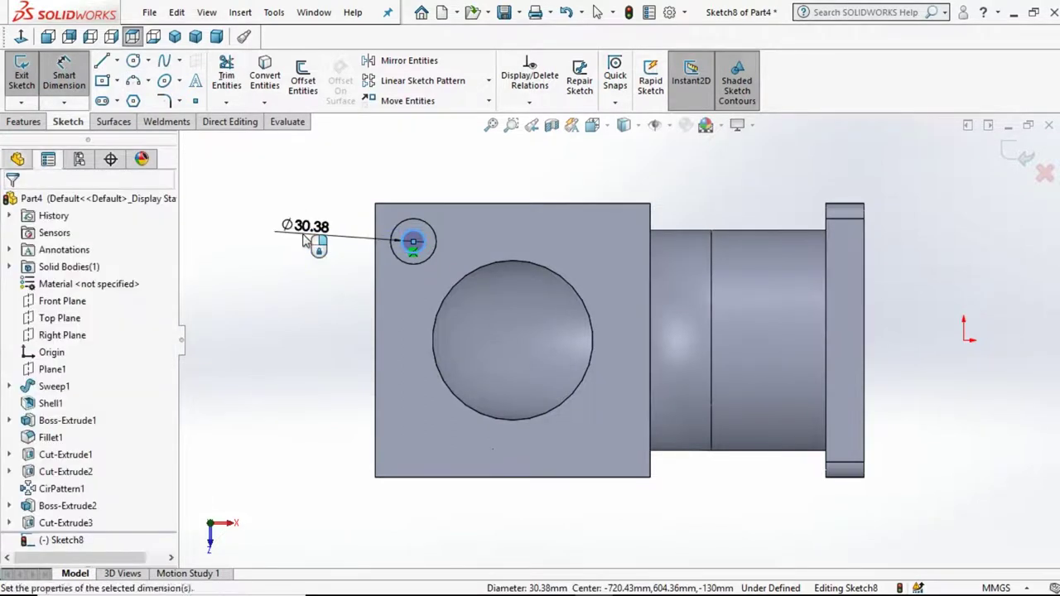
text(30)
key(Return)
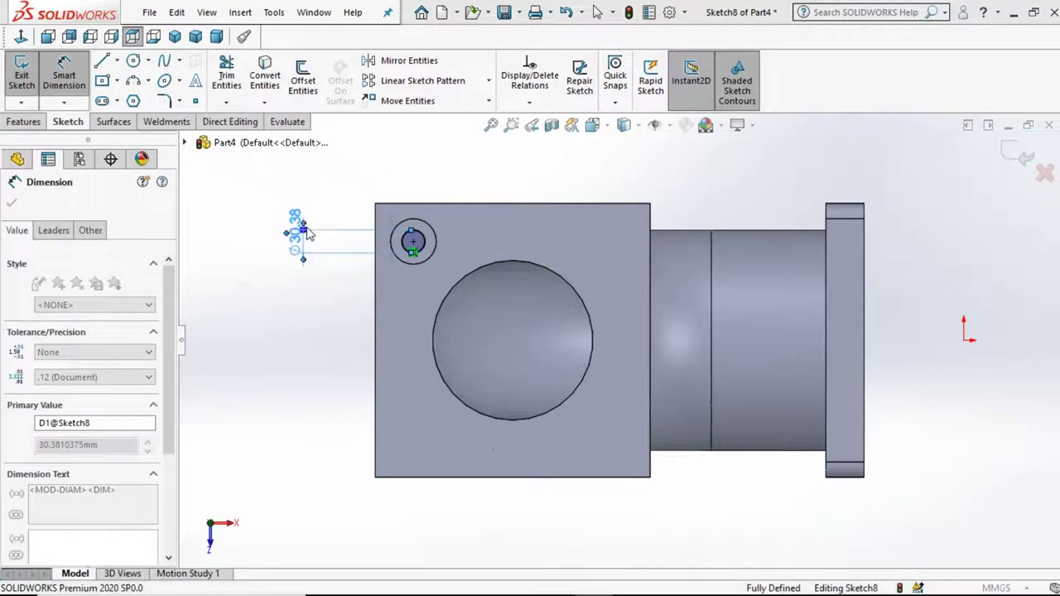
click(67, 81)
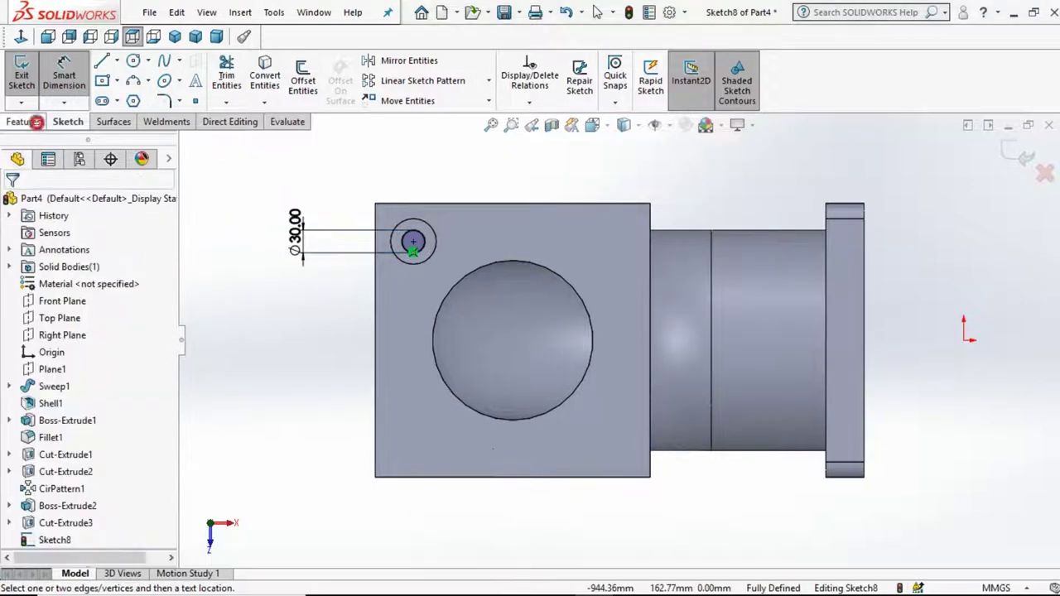
click(24, 122)
click(235, 77)
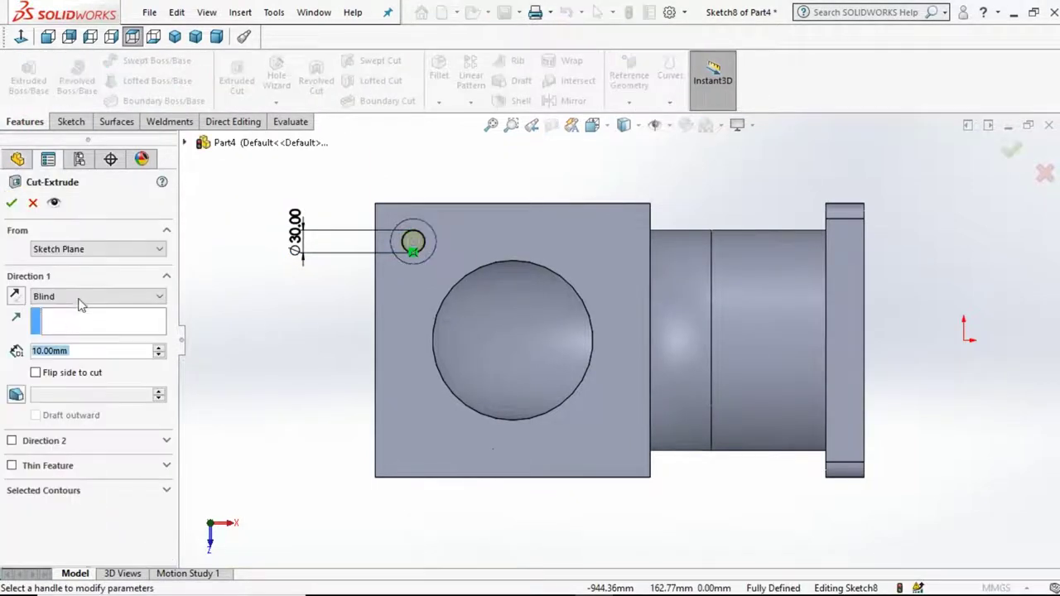
- Make the Ø30 bolt hole cut Through All, then orbit to inspect the flange
click(81, 298)
click(83, 320)
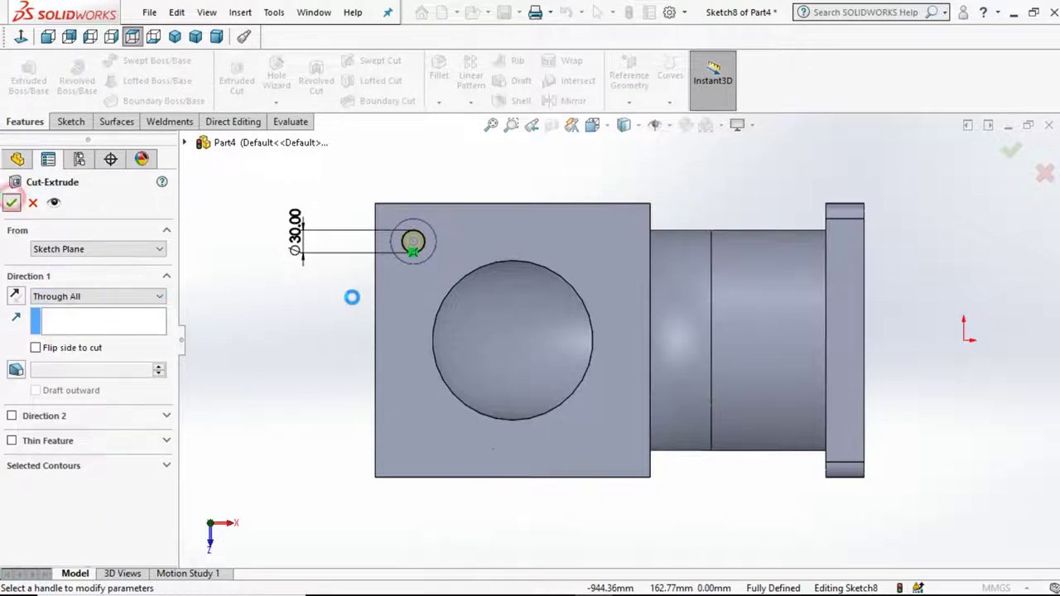
click(315, 315)
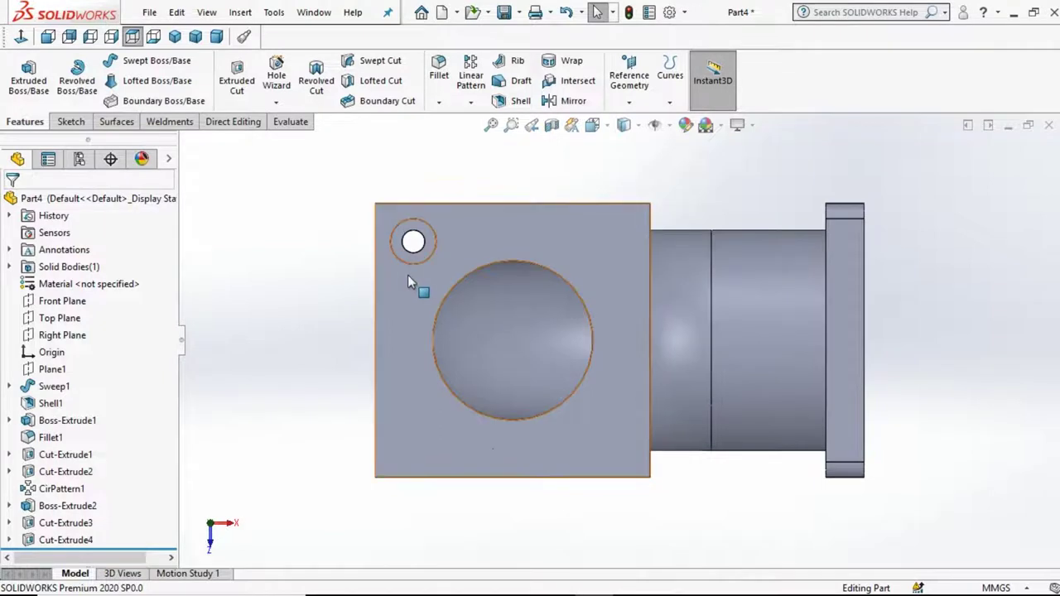
middle_drag(408, 275, 442, 326)
scroll(536, 342, down, 2)
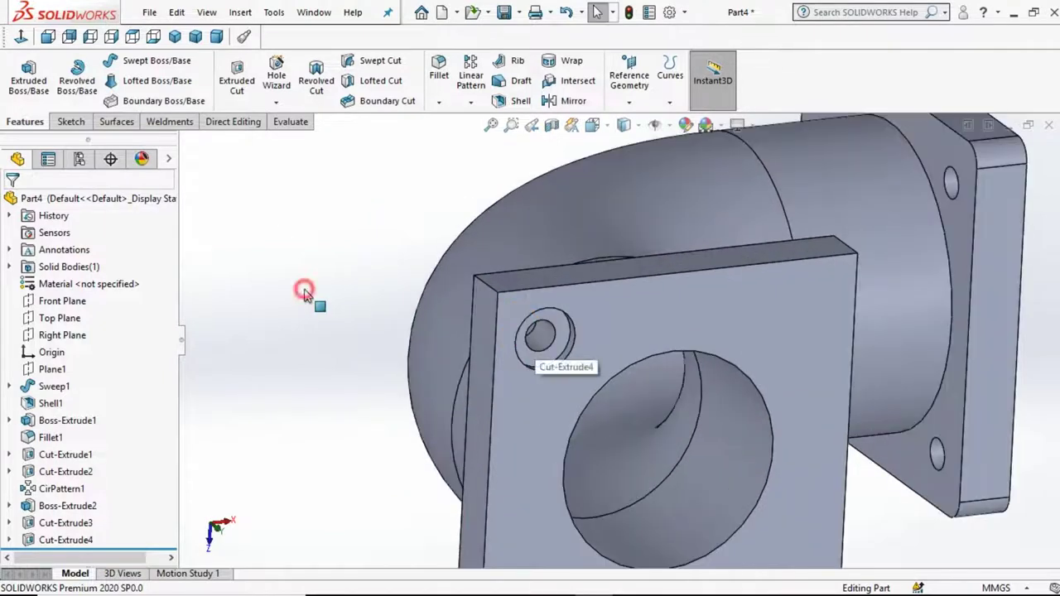
click(470, 101)
click(476, 139)
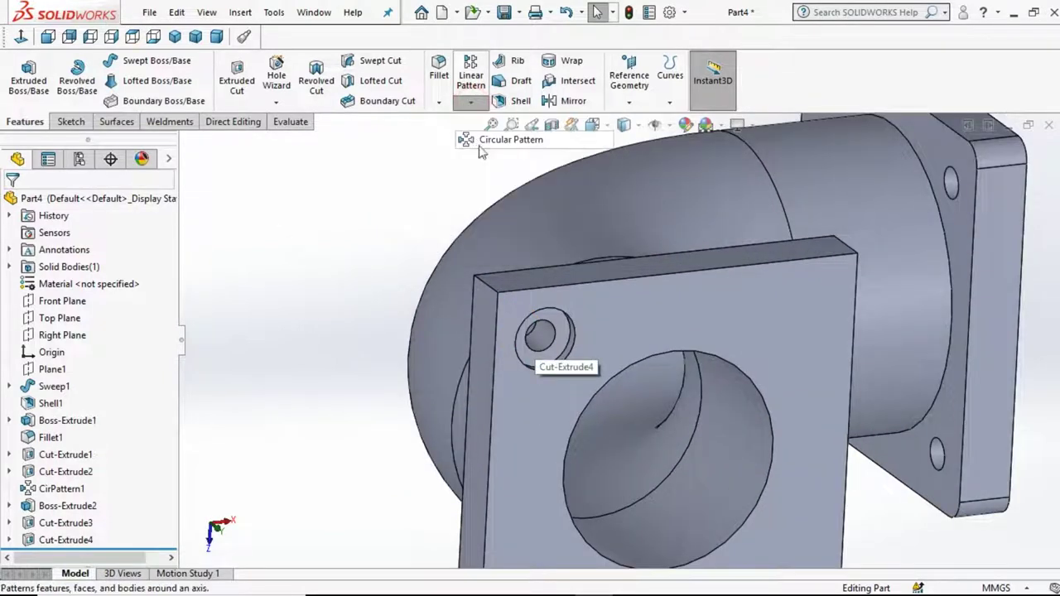
click(745, 376)
click(66, 251)
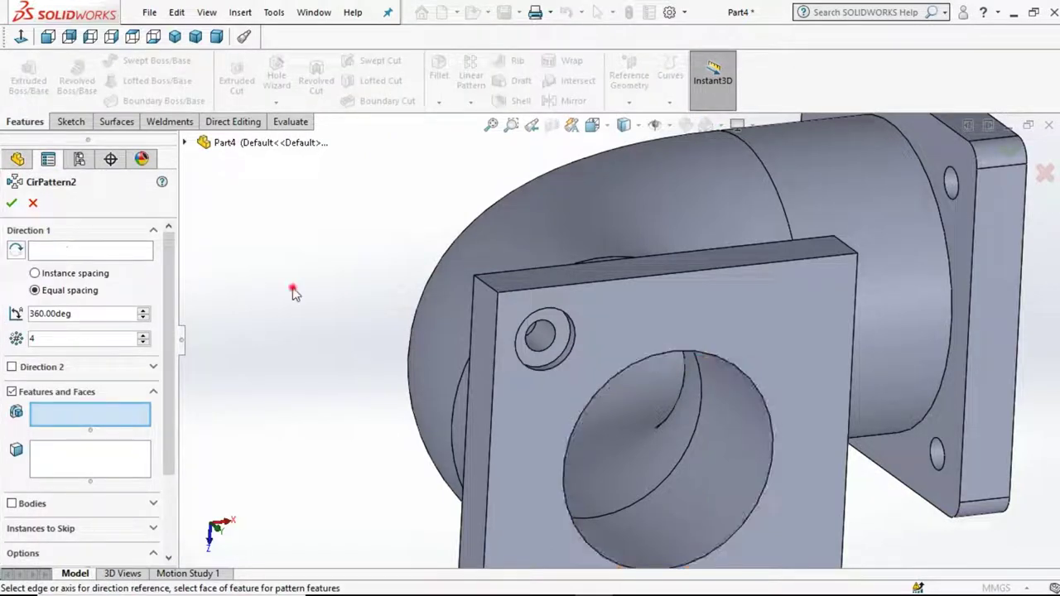
click(729, 370)
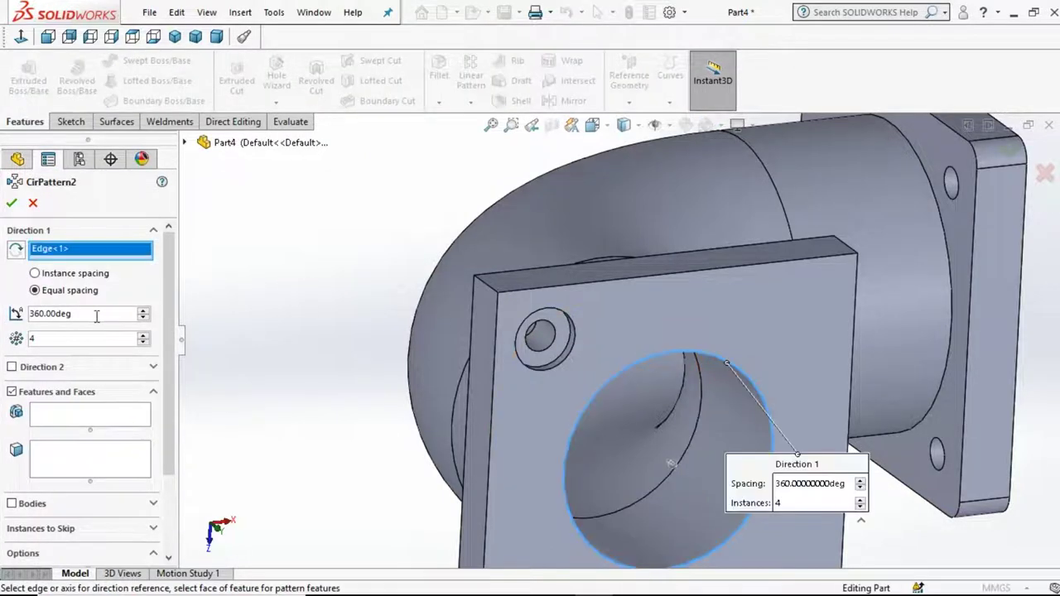
click(542, 335)
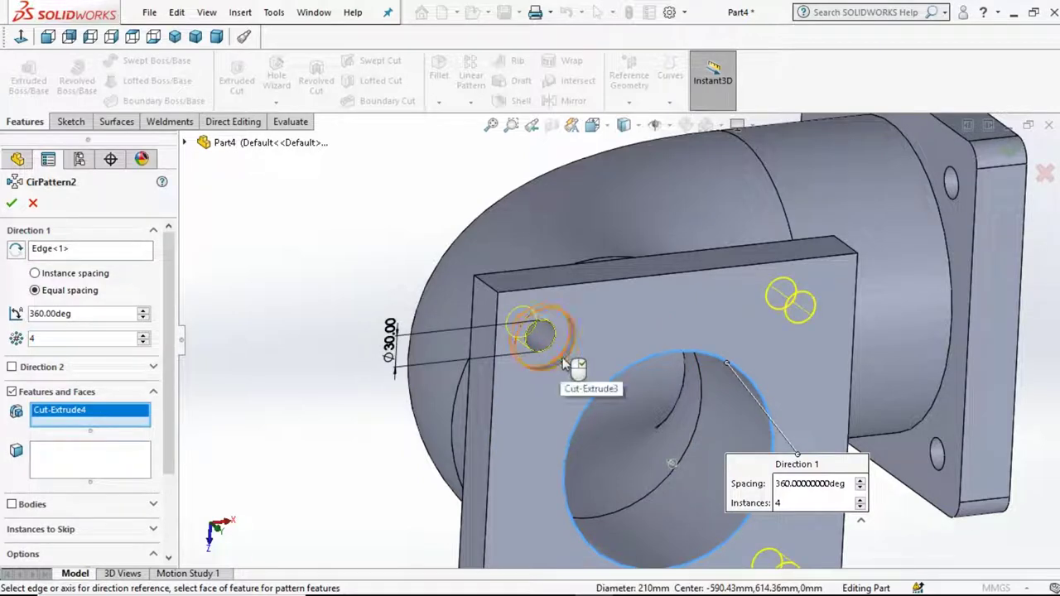
click(562, 358)
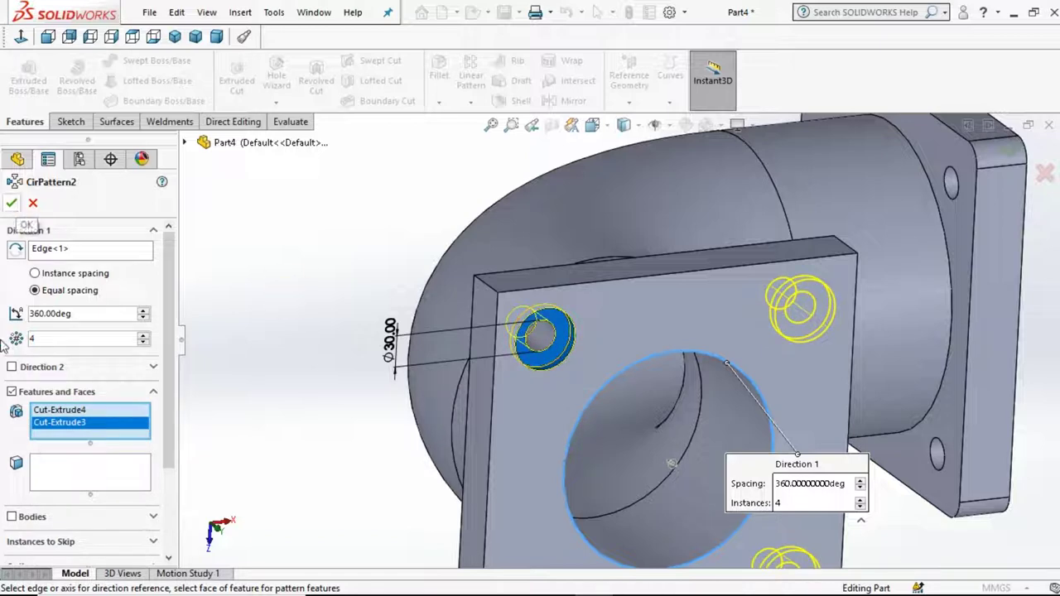
click(11, 202)
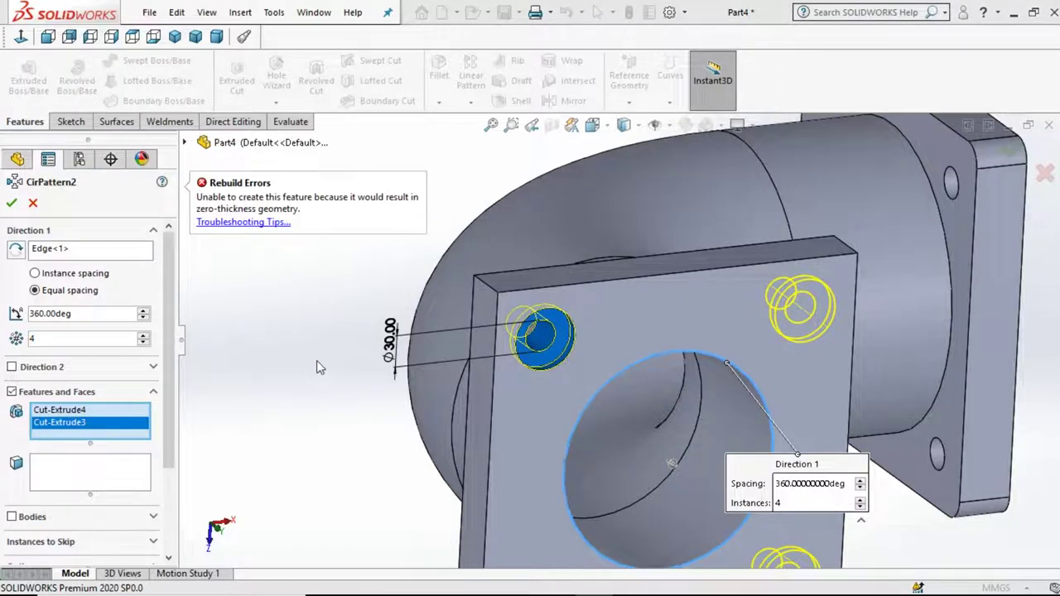
key(f)
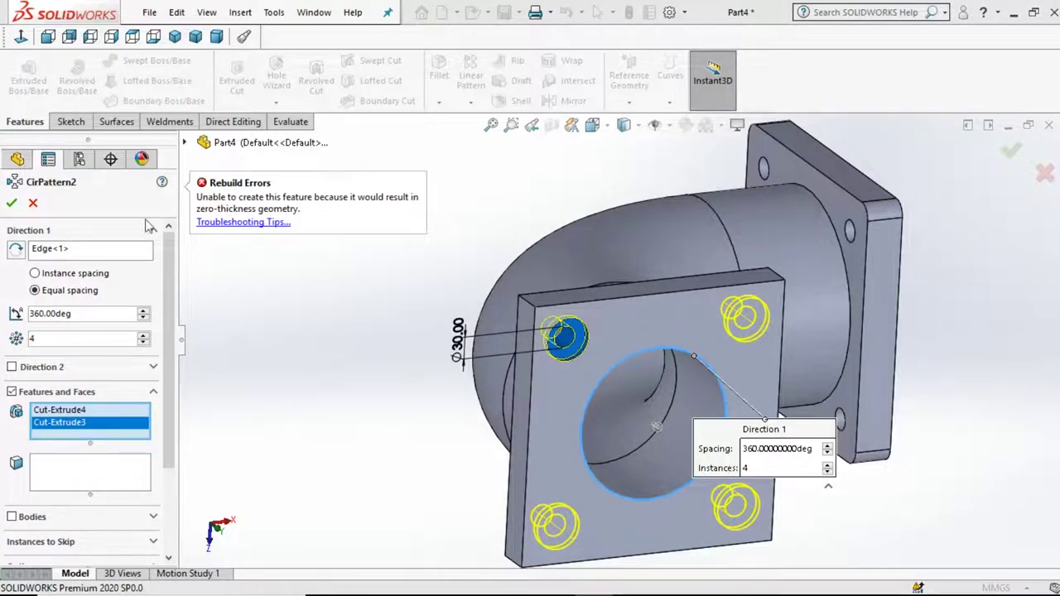
click(35, 203)
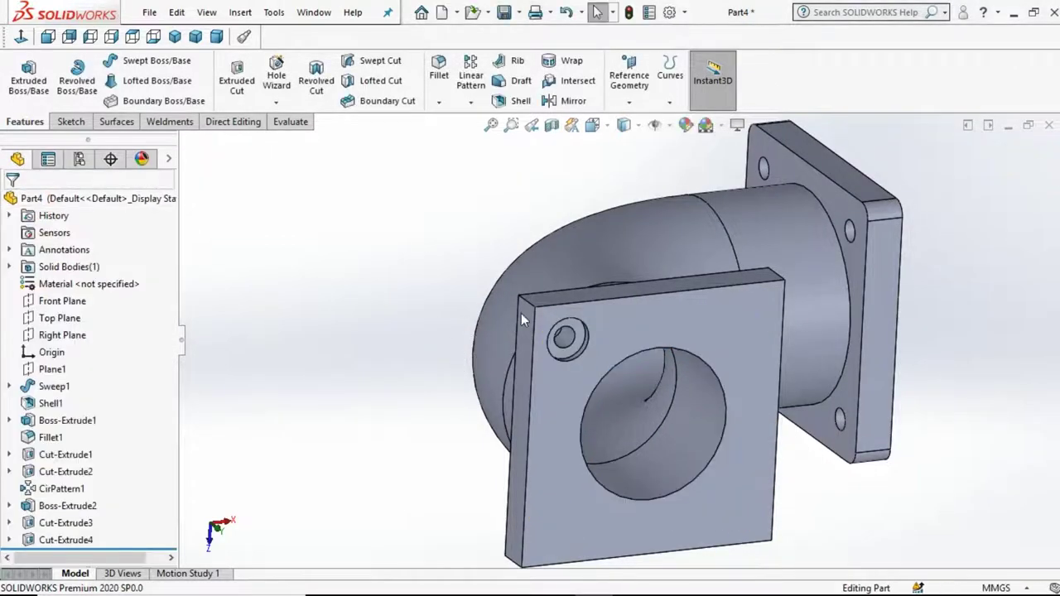
click(251, 284)
click(470, 102)
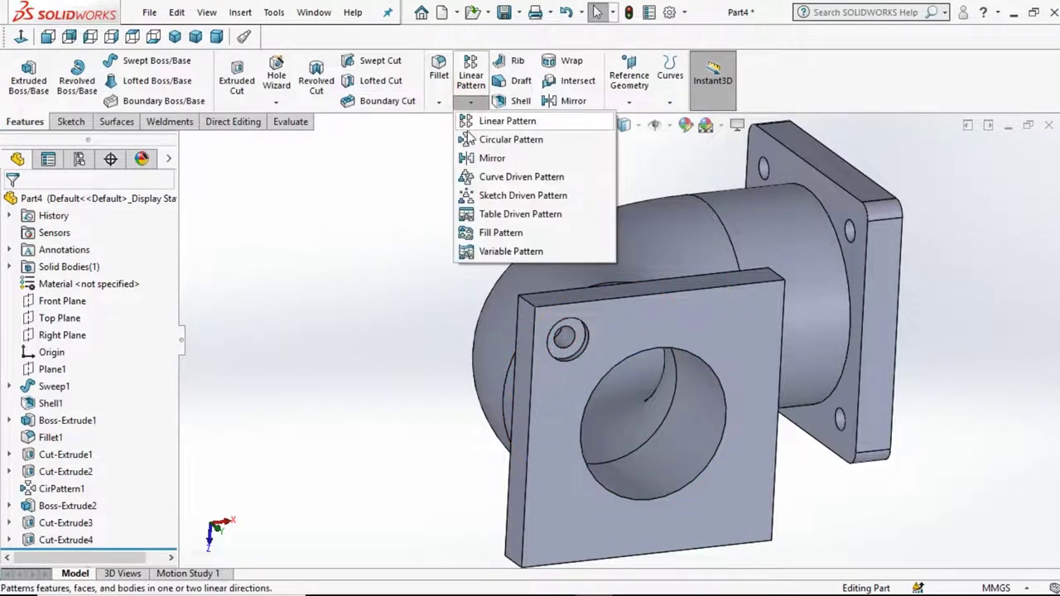
click(467, 139)
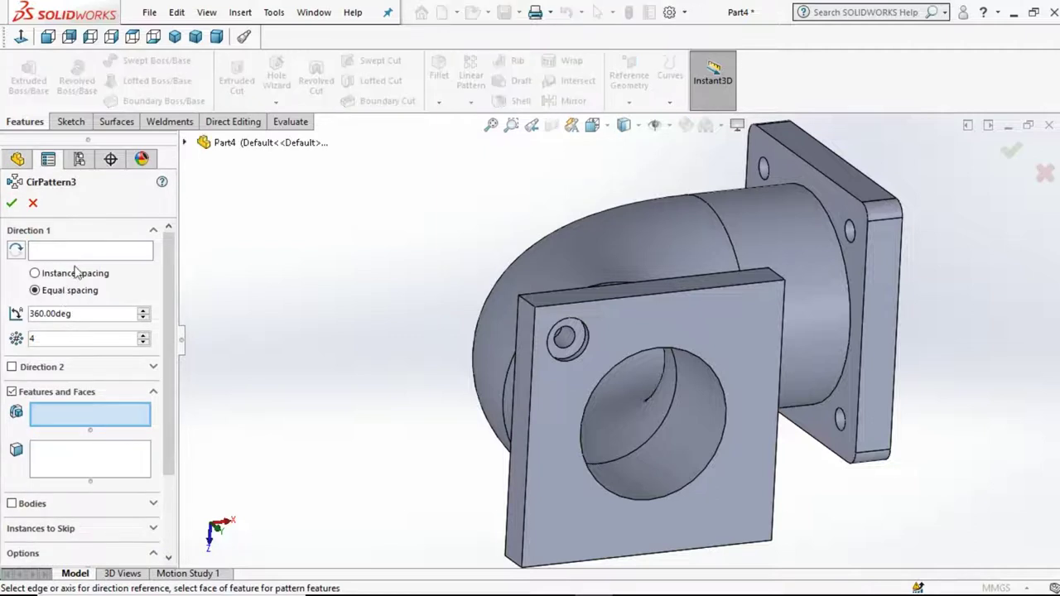
click(697, 477)
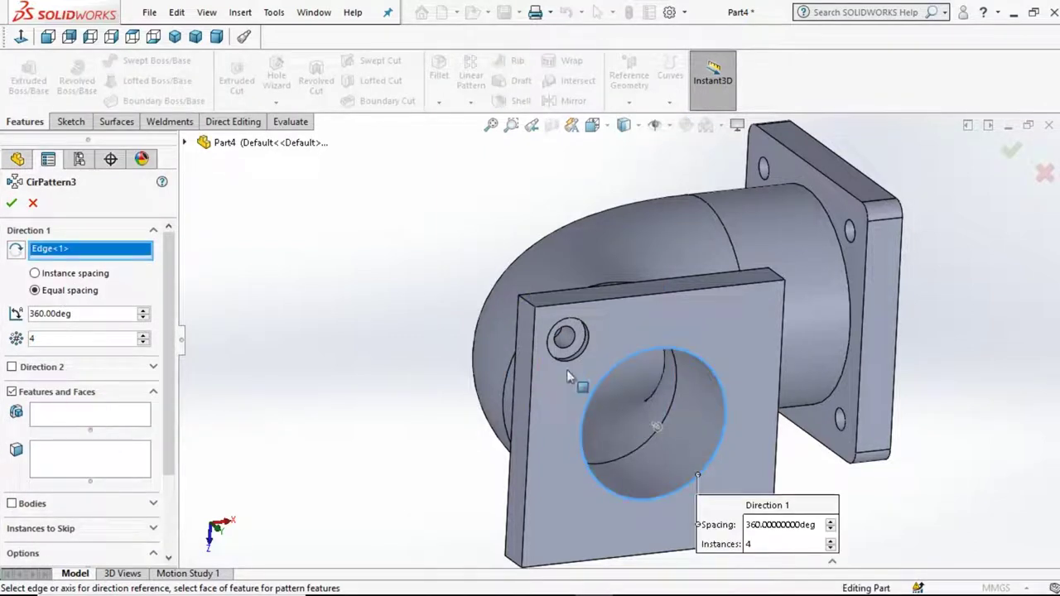
click(579, 340)
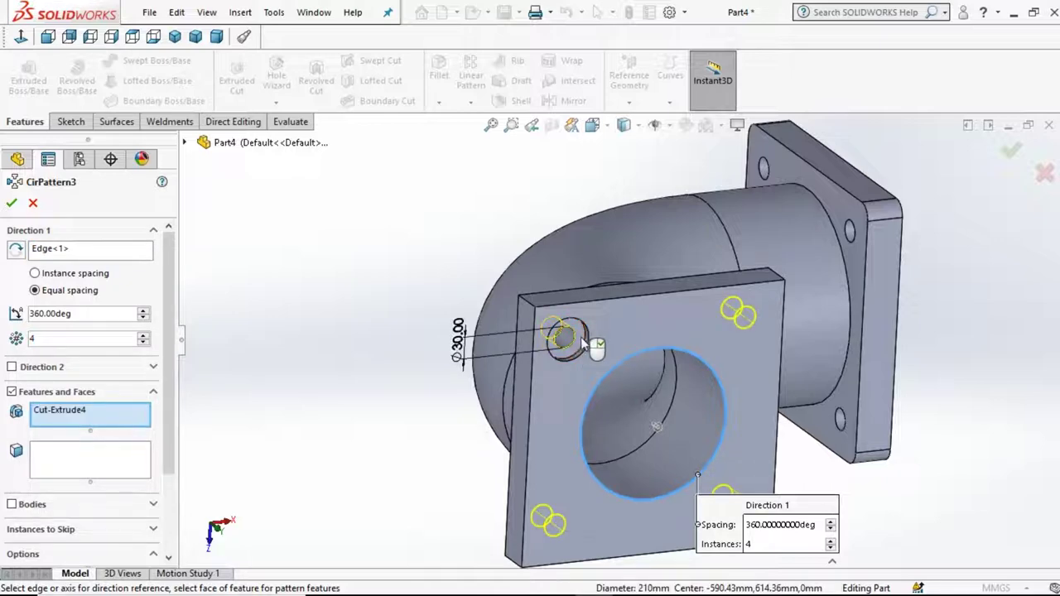
scroll(585, 348, down, 3)
scroll(588, 349, down, 3)
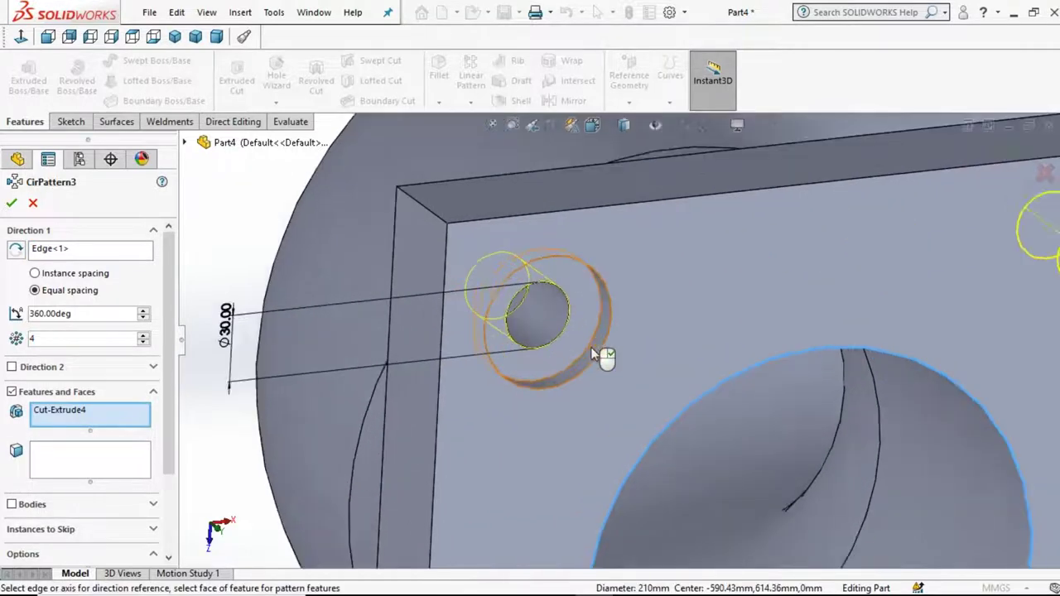
scroll(596, 346, down, 2)
click(601, 346)
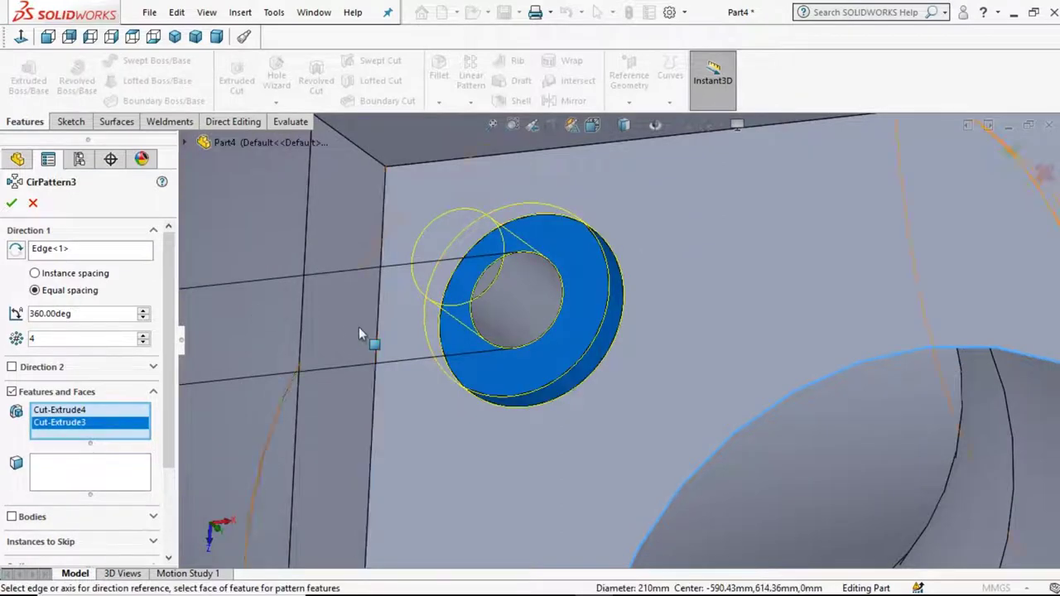
scroll(359, 327, up, 5)
click(10, 206)
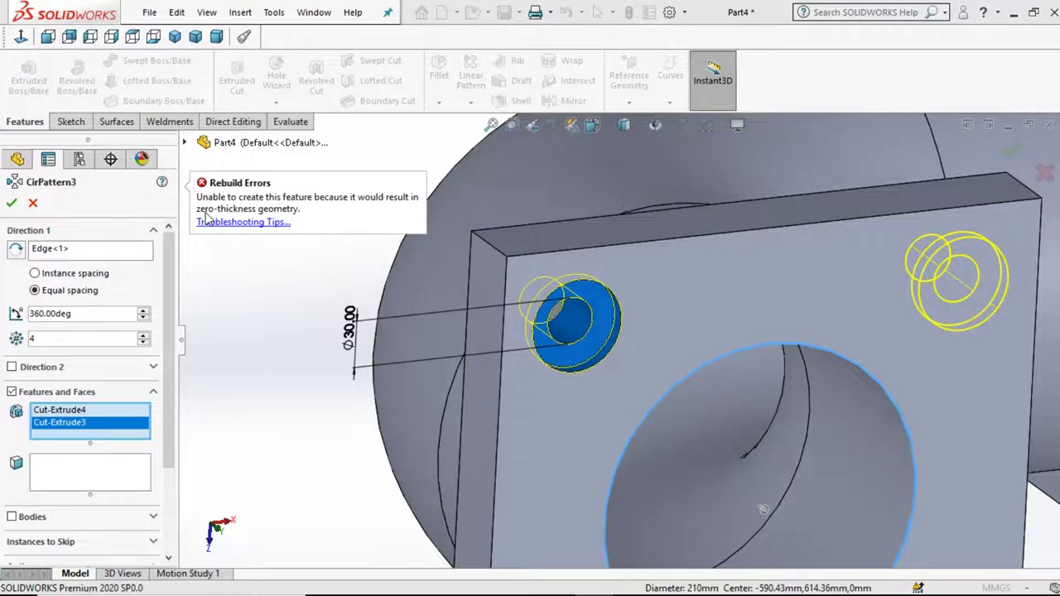
key(Escape)
scroll(335, 298, down, 3)
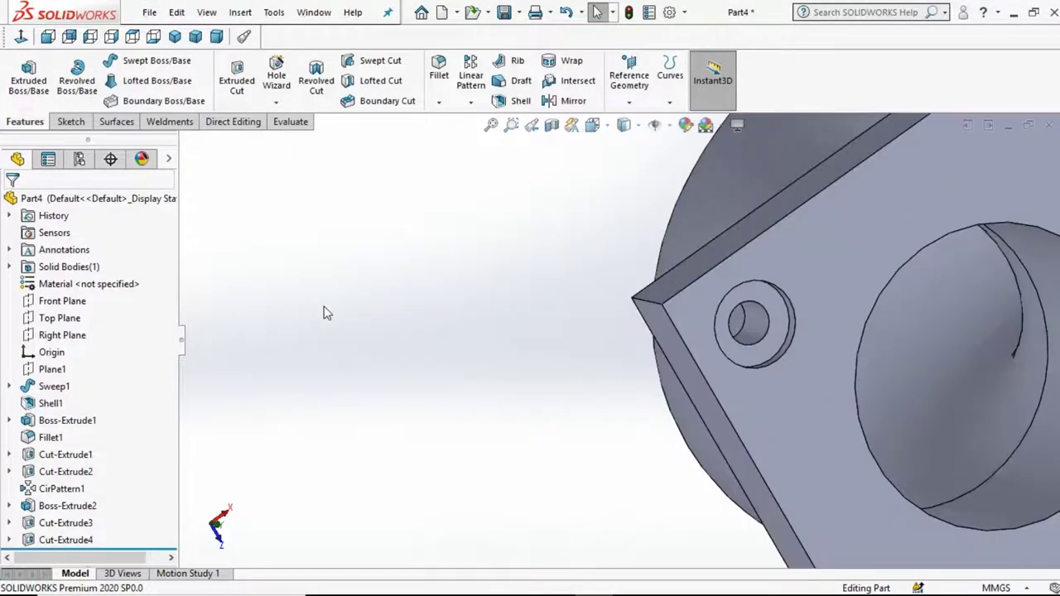
- Zoom in on the counterbore and reopen Sketch7 with its Ø60 circle for editing
scroll(788, 420, up, 3)
scroll(681, 339, down, 3)
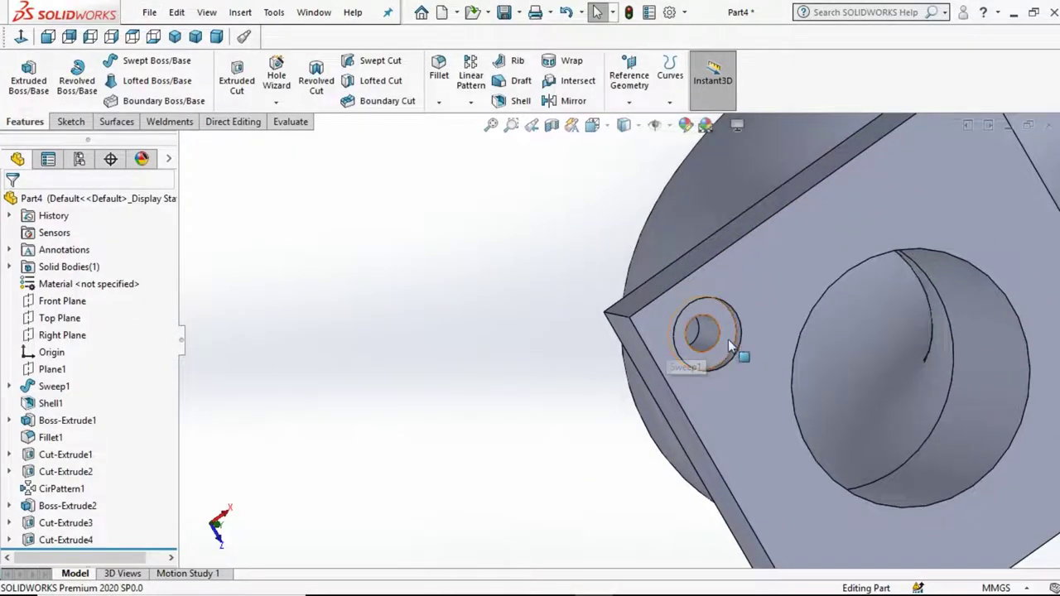
scroll(728, 339, down, 2)
scroll(718, 348, down, 2)
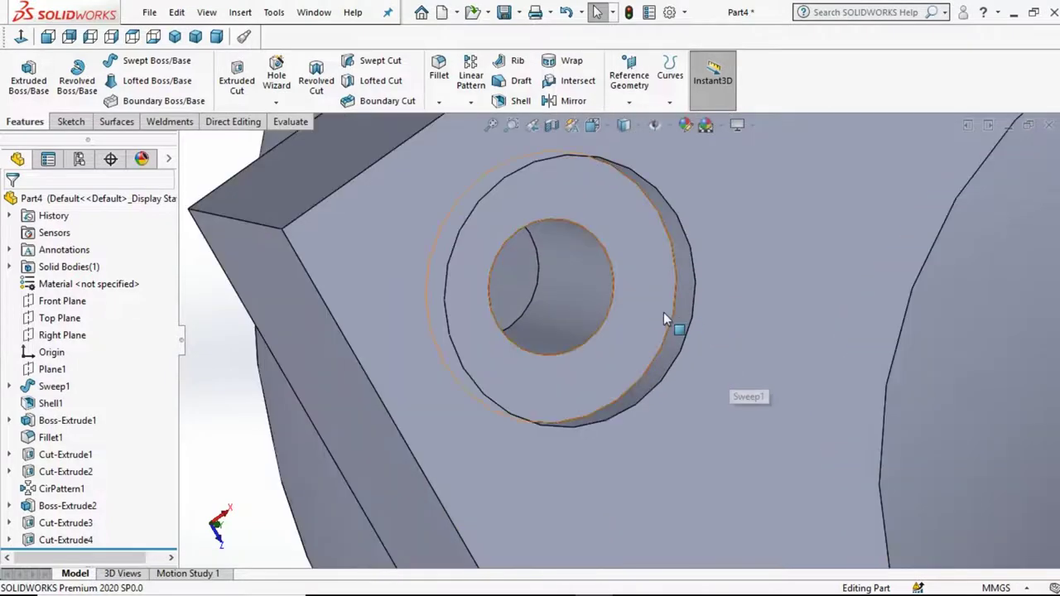
click(684, 317)
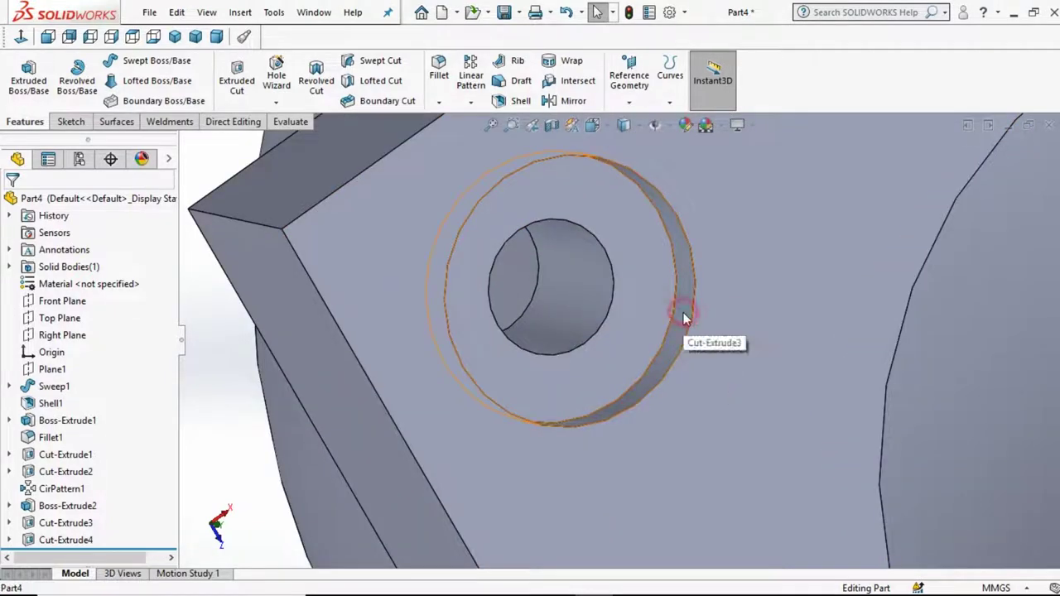
click(756, 250)
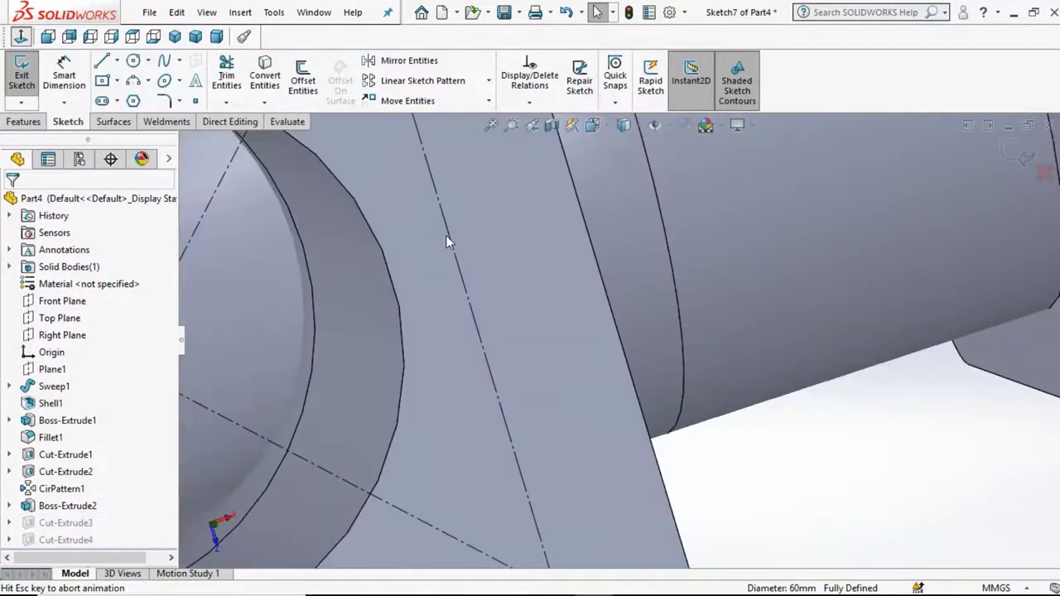
- Circular-pattern the Ø60 circle into 4 instances about the bore edge, then exit to rebuild Cut-Extrude3
click(206, 212)
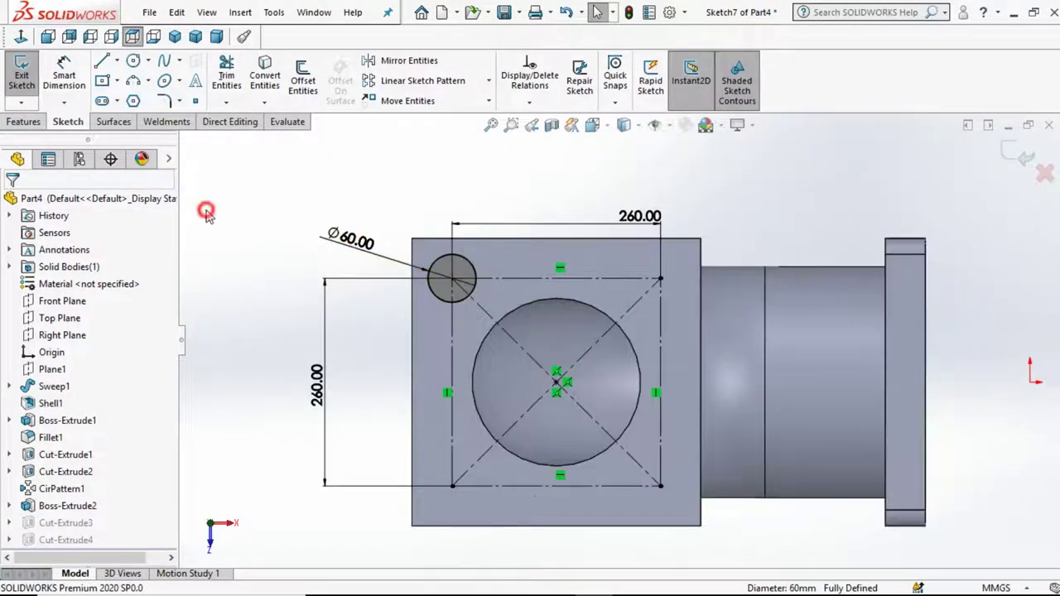
click(486, 80)
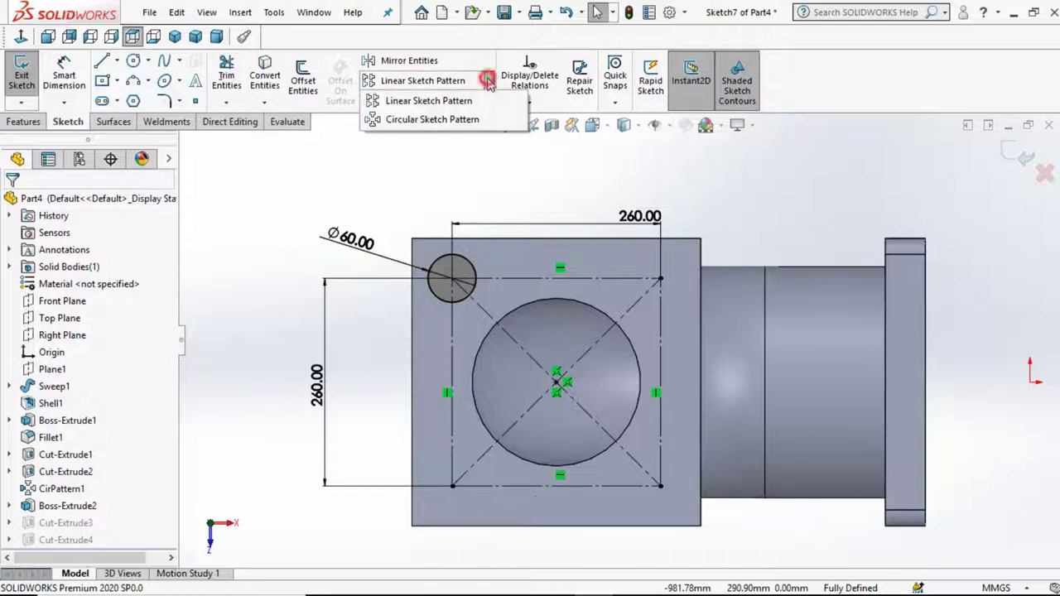
click(470, 125)
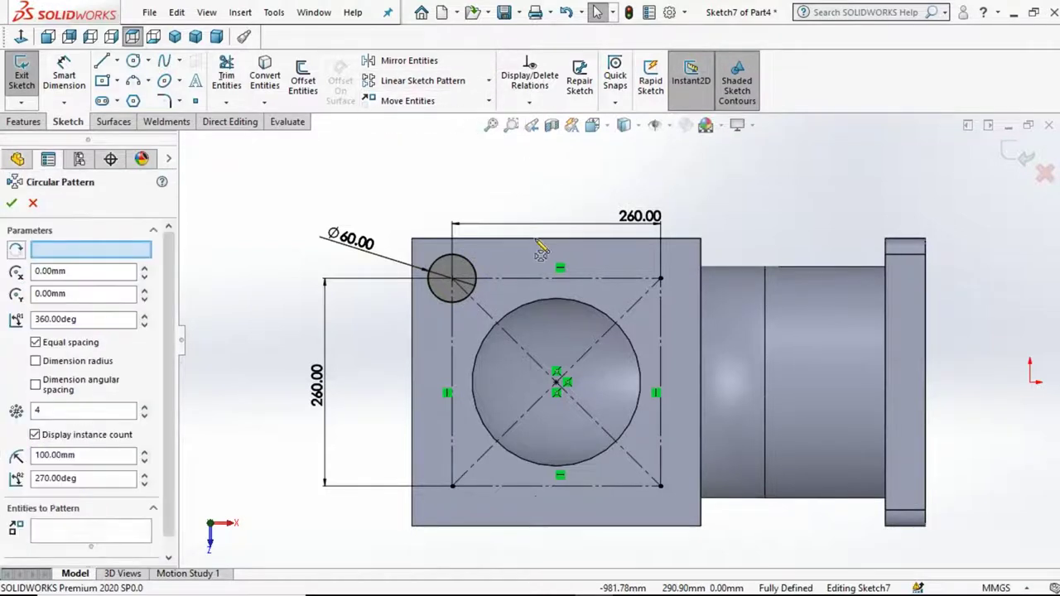
click(533, 302)
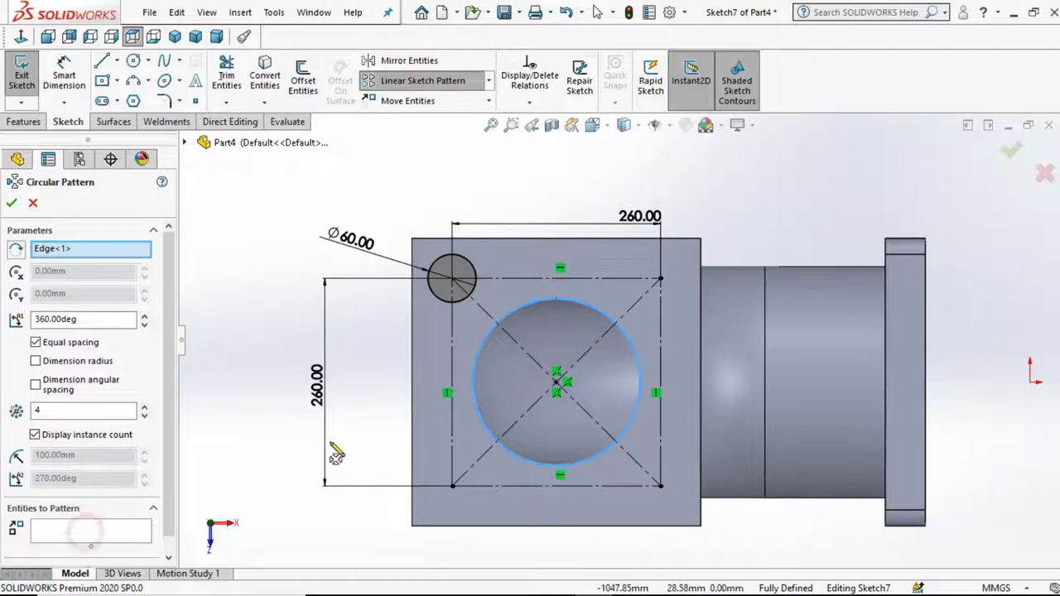
click(96, 532)
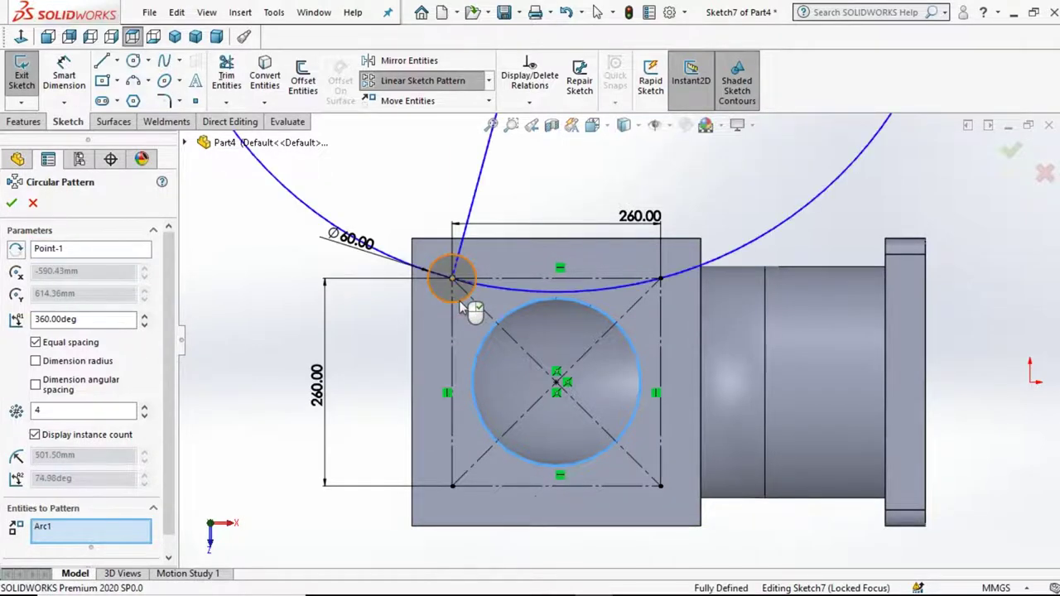
click(57, 251)
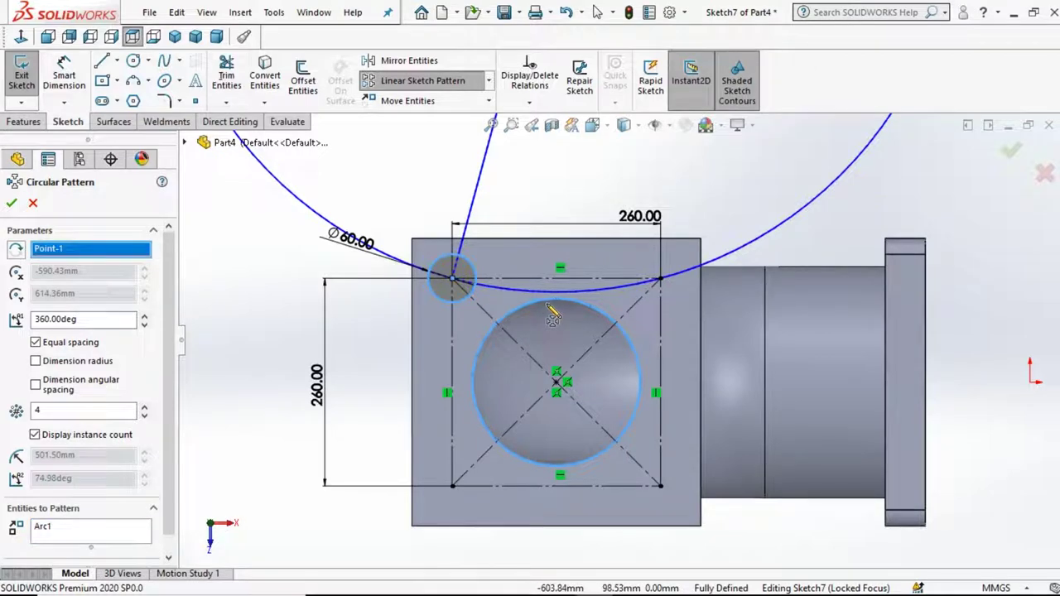
click(549, 304)
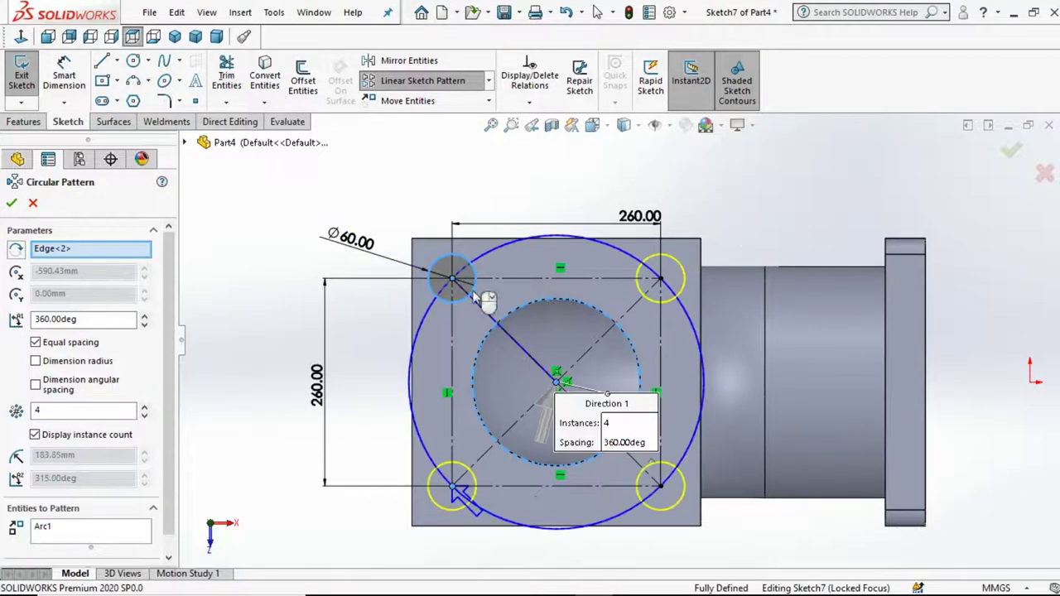
click(10, 207)
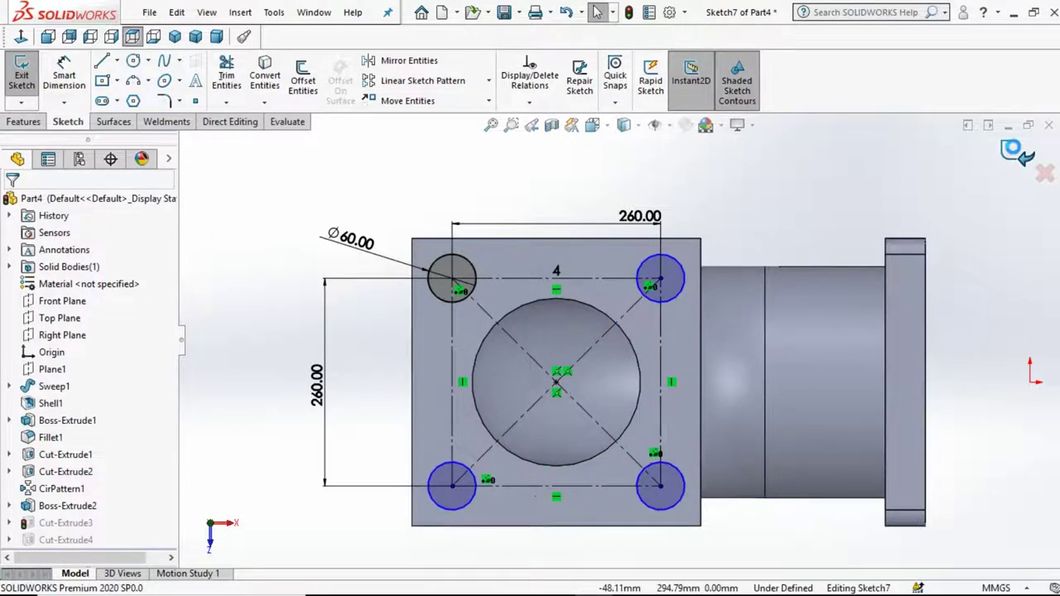
click(1014, 151)
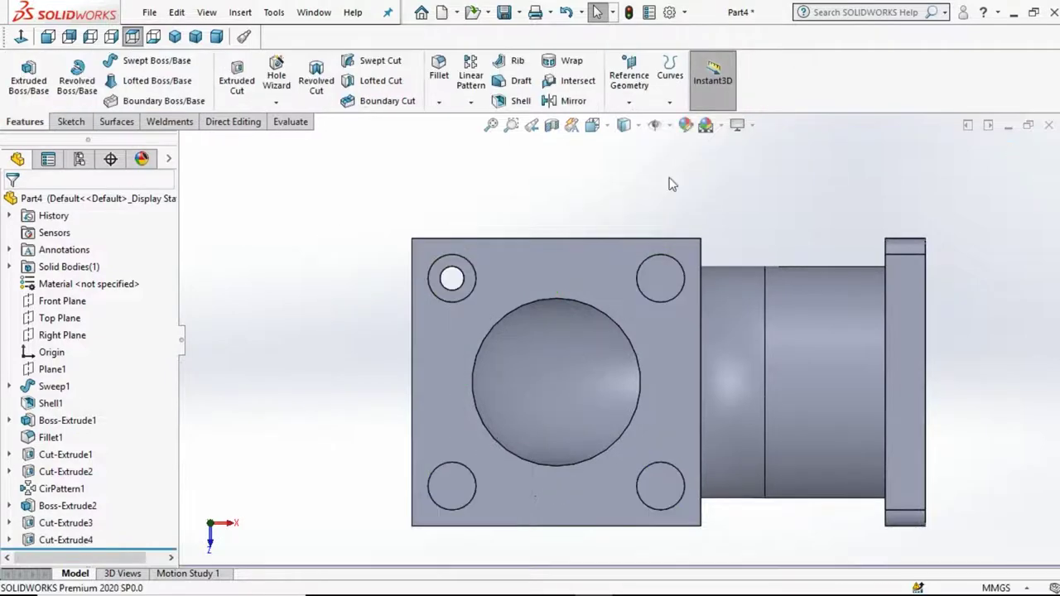
- Select the Ø30 bolt-hole cut and open Sketch8 normal to the view
click(307, 217)
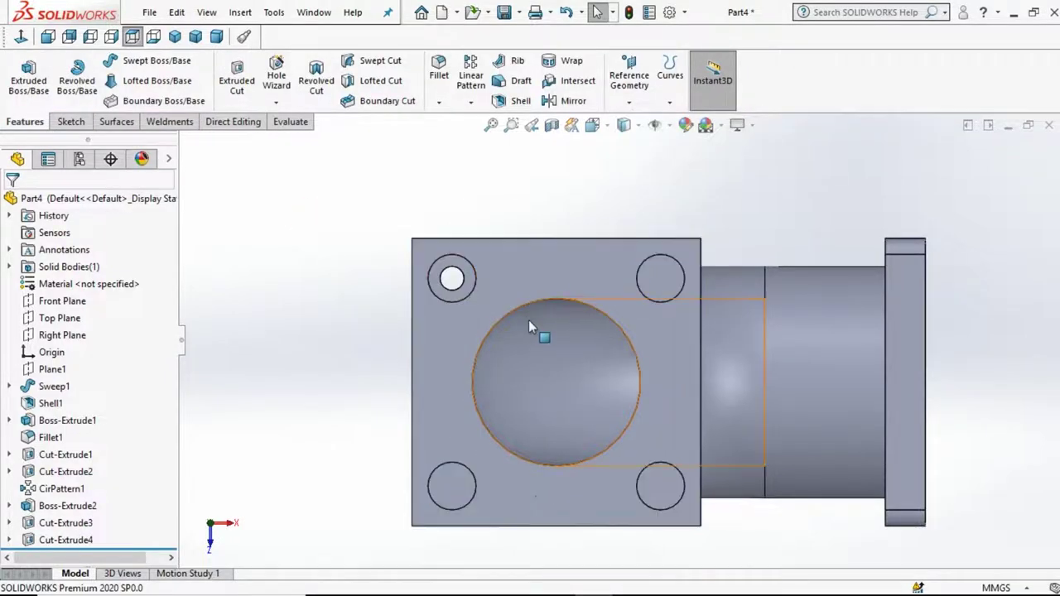
click(452, 278)
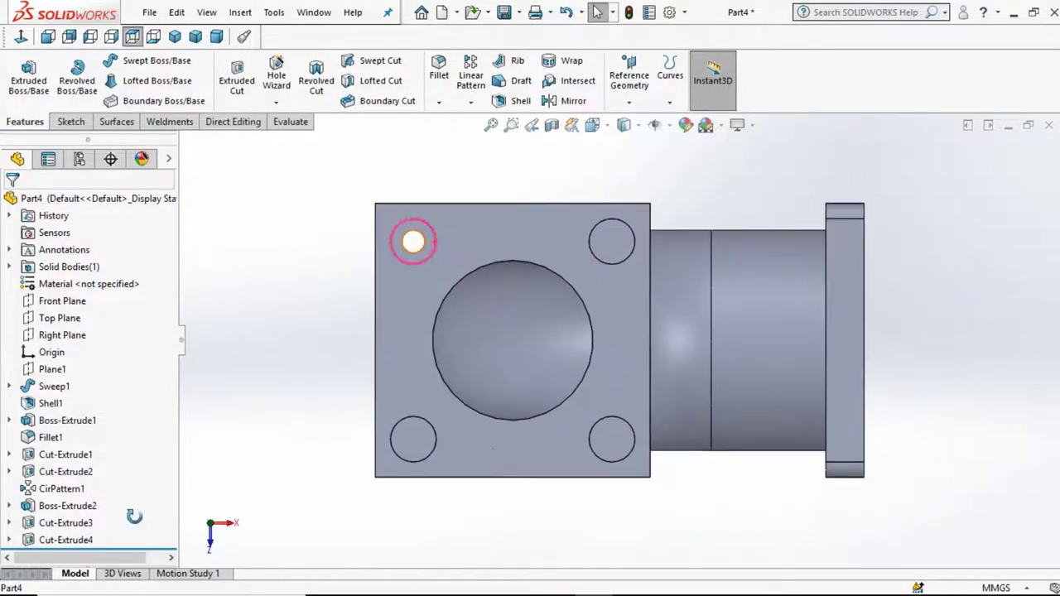
middle_drag(292, 308, 298, 416)
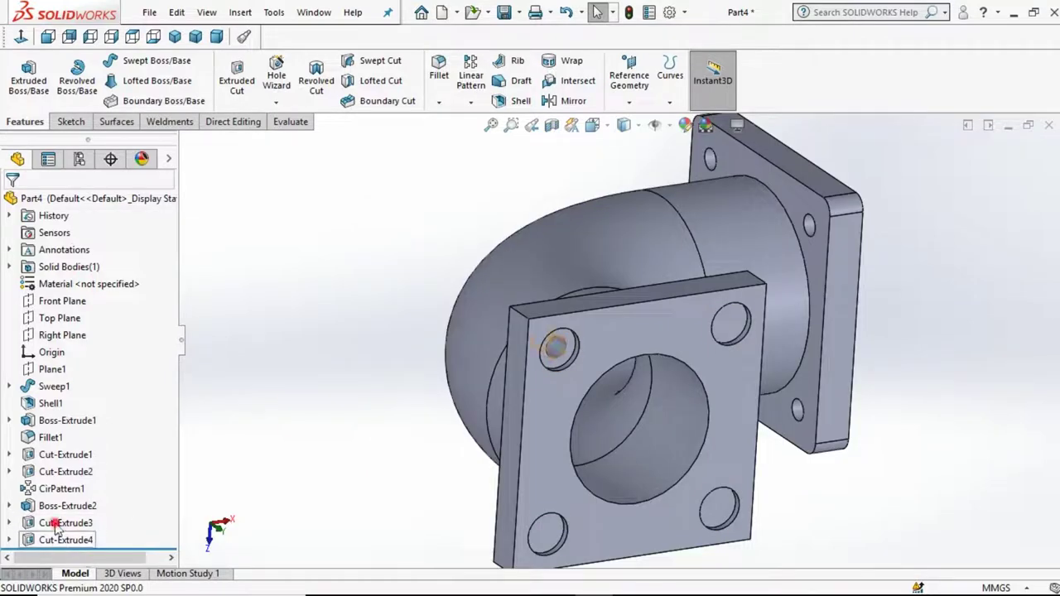
click(68, 525)
scroll(559, 373, down, 3)
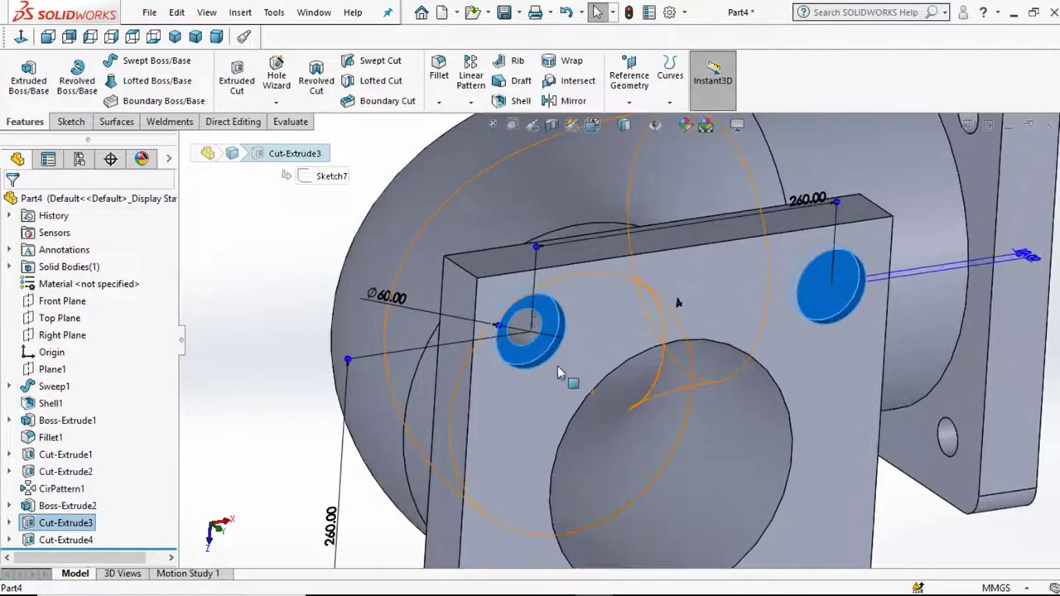
scroll(515, 310, down, 3)
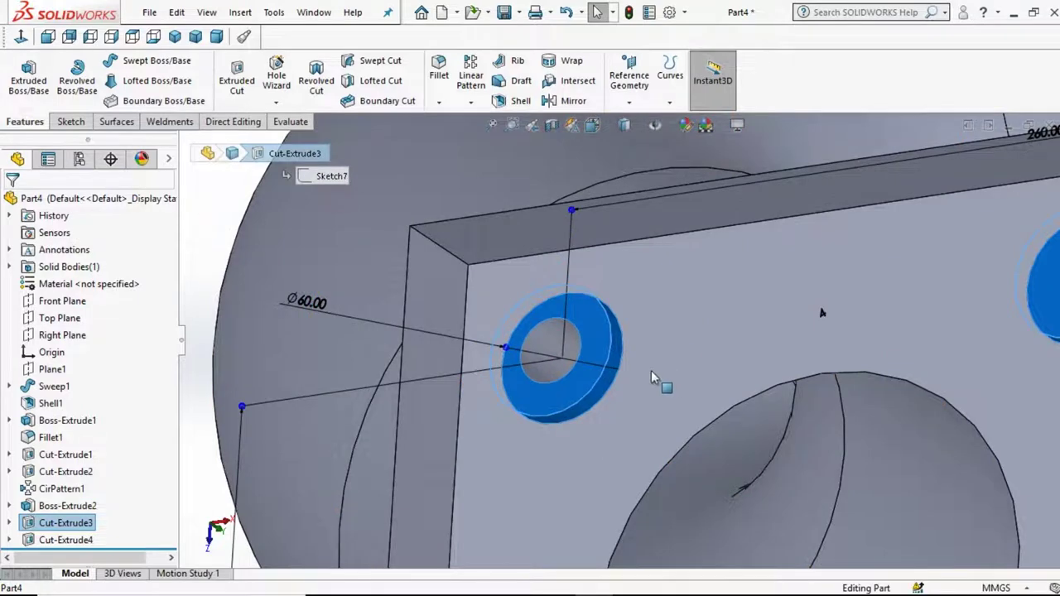
key(Escape)
click(568, 365)
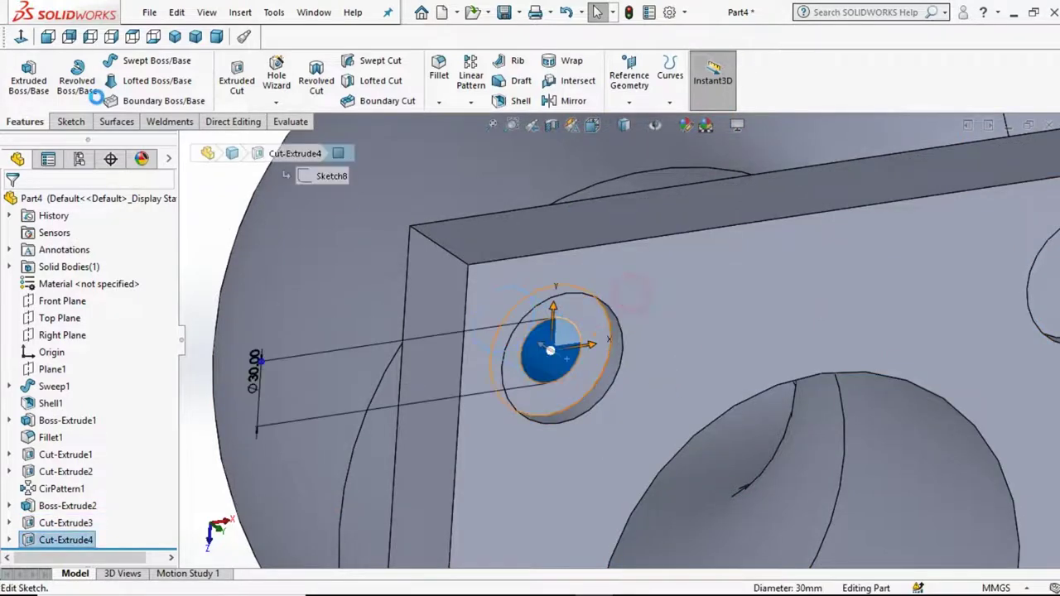
click(20, 36)
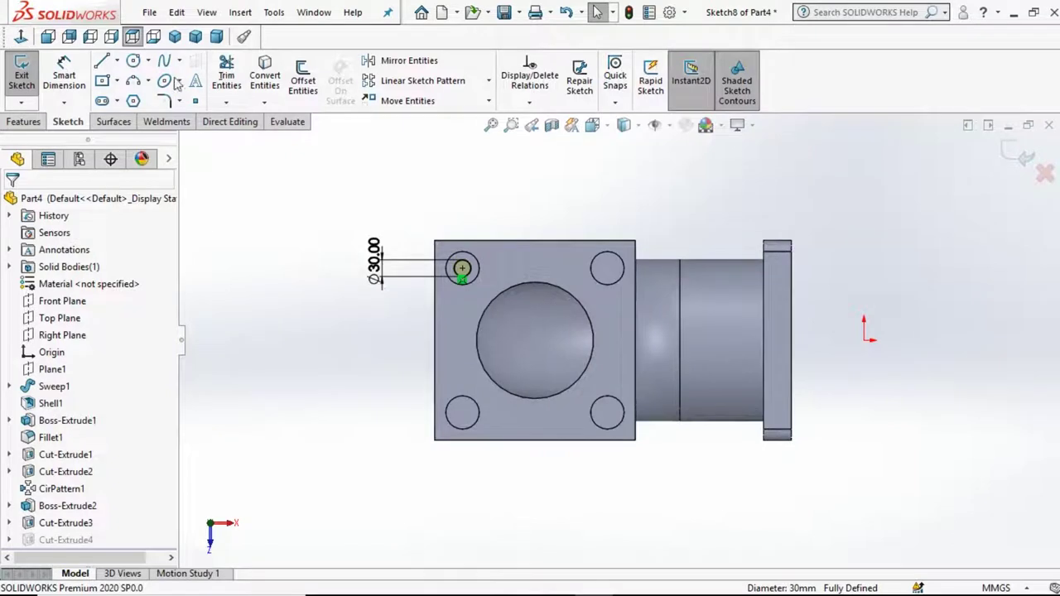
- Circular-pattern the 30 mm circle four times about the bore edge and exit the sketch
click(489, 80)
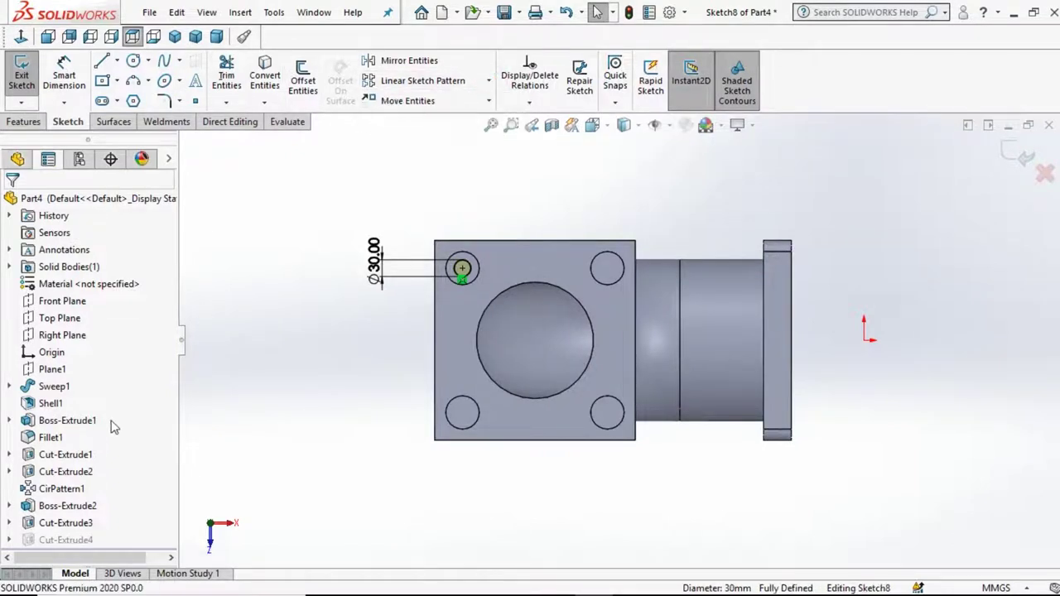
click(471, 267)
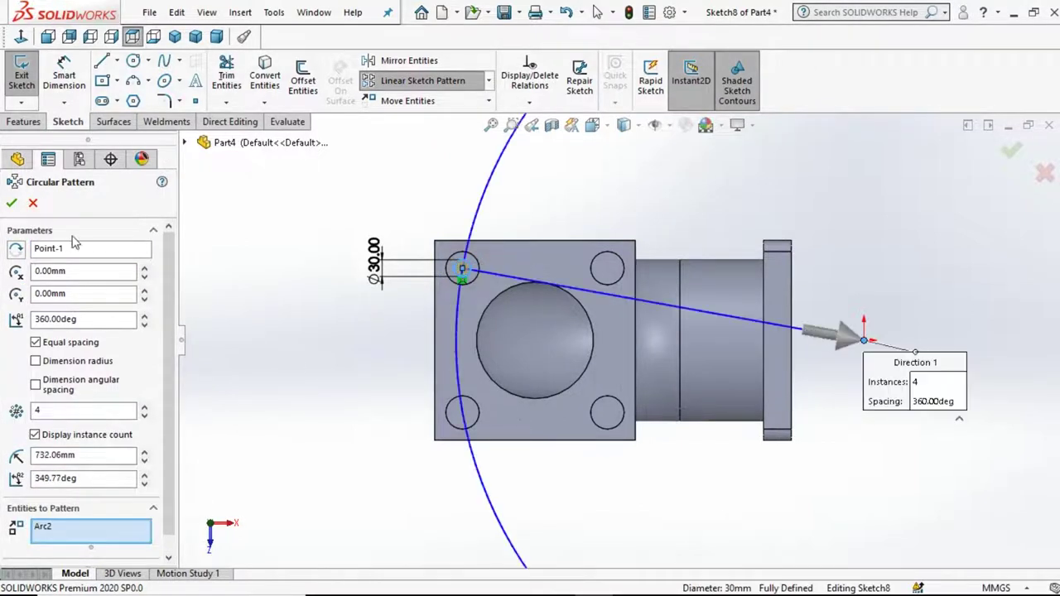
click(590, 358)
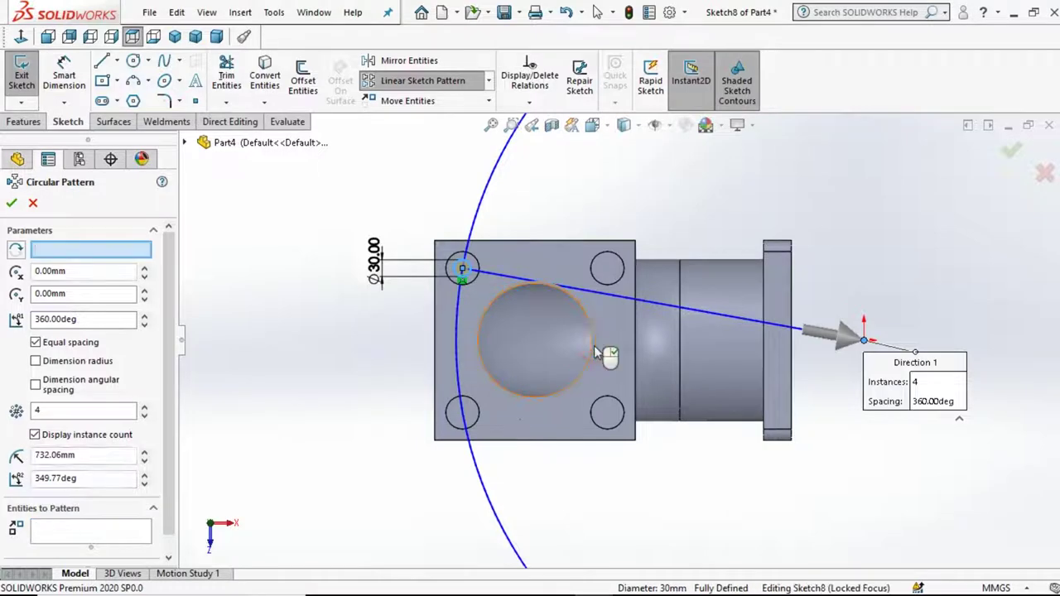
click(11, 203)
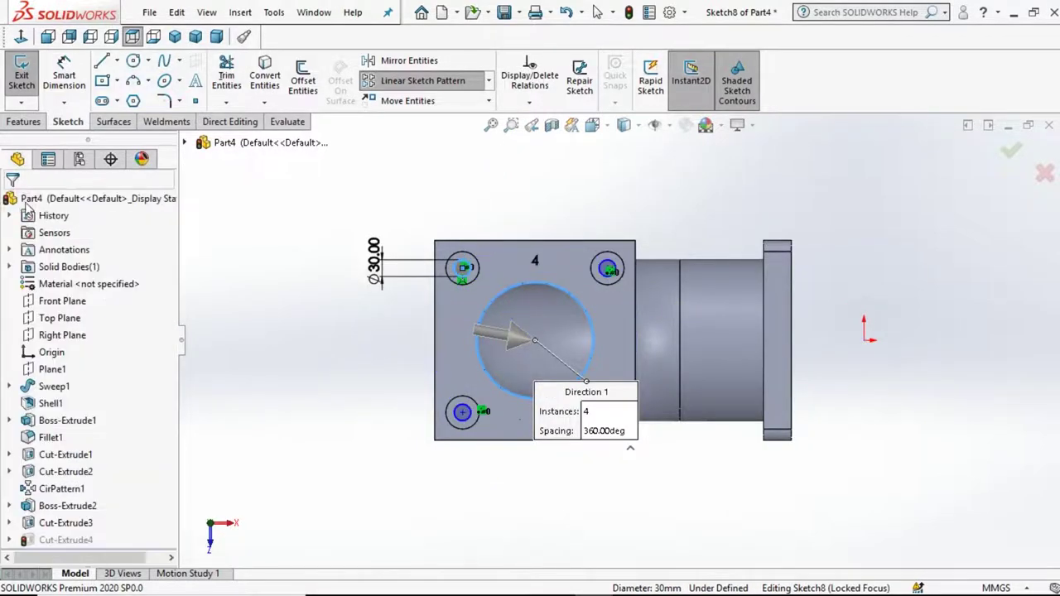
click(1022, 160)
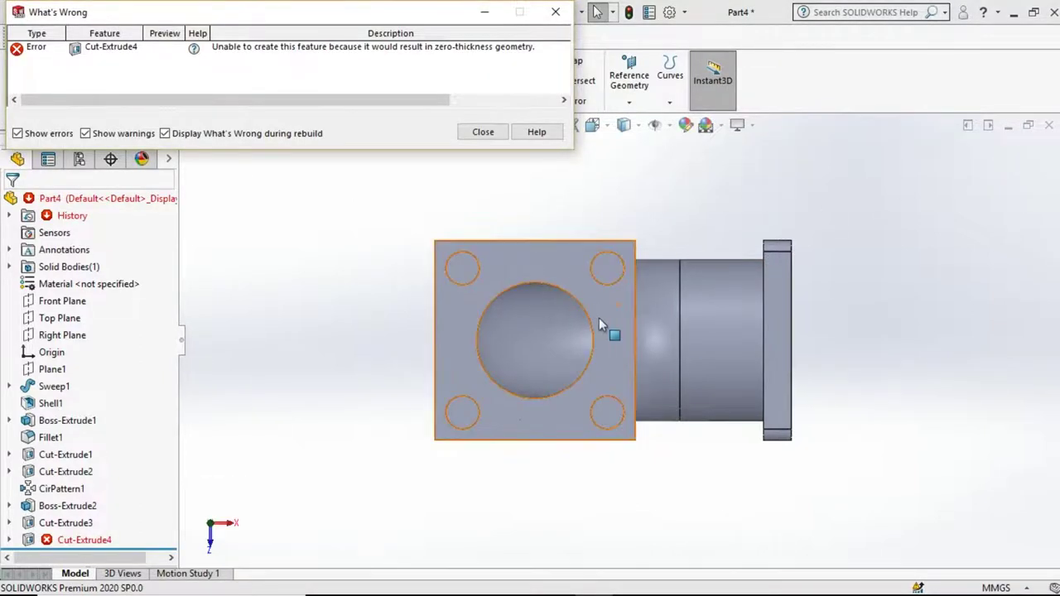
- Dismiss the zero-thickness error and delete the failed Cut-Extrude4 feature
mouse_move(599, 318)
middle_down()
mouse_move(592, 194)
mouse_move(502, 120)
middle_up()
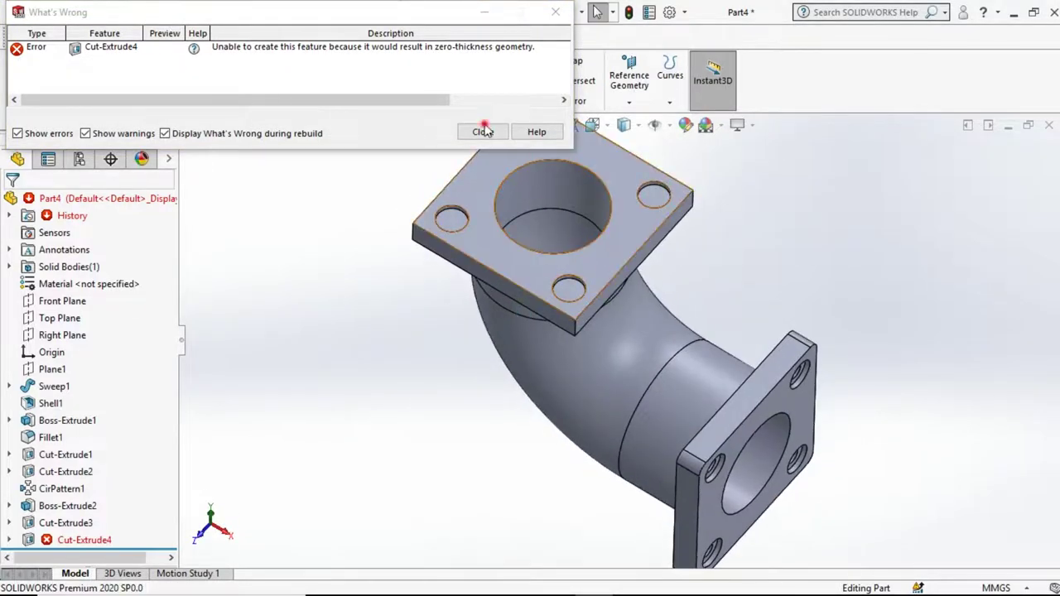
click(482, 130)
scroll(448, 173, down, 2)
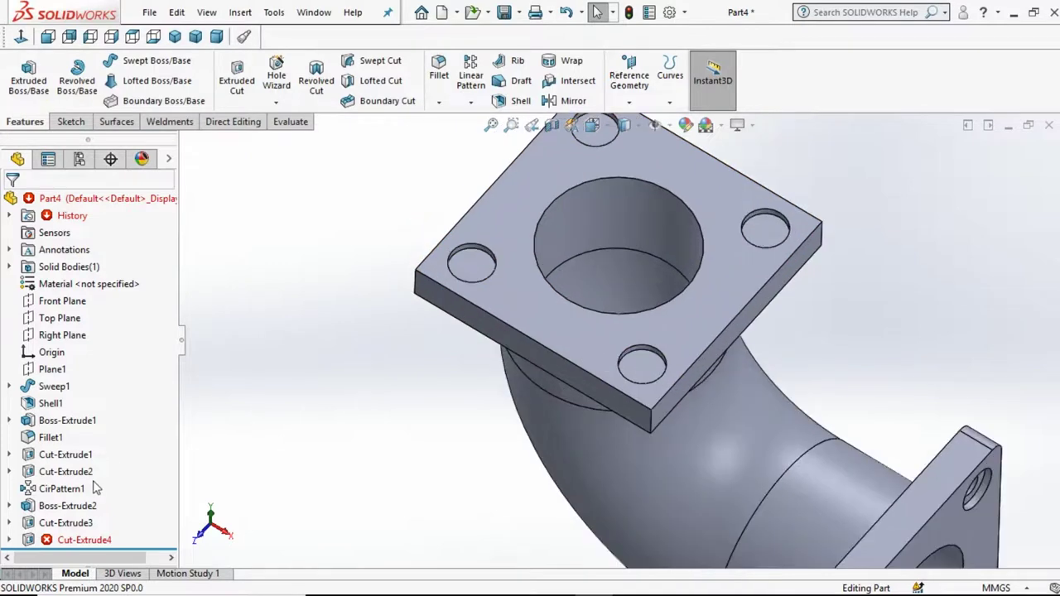
right_click(66, 540)
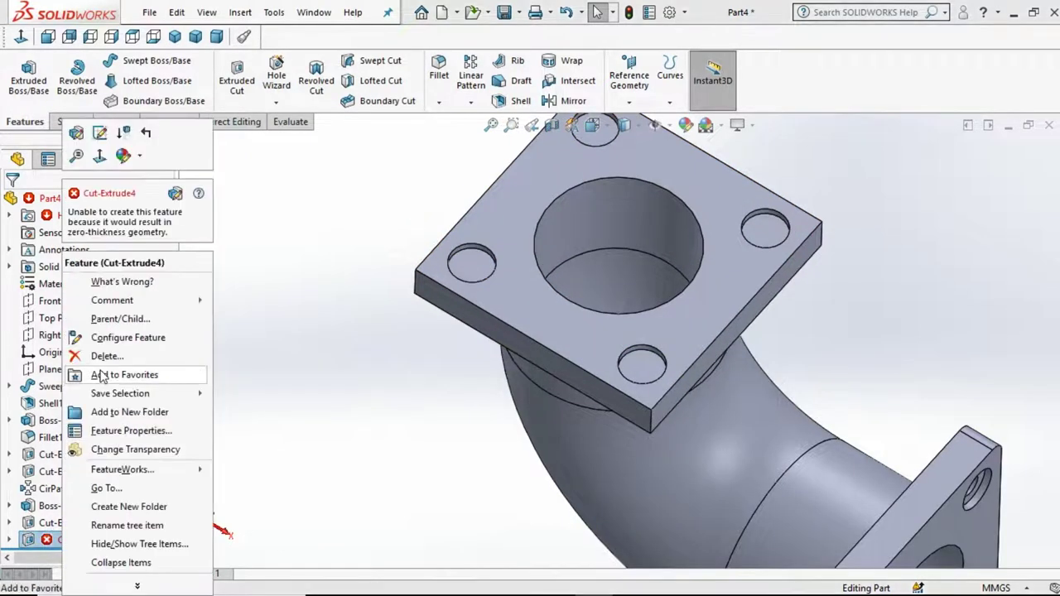
click(111, 356)
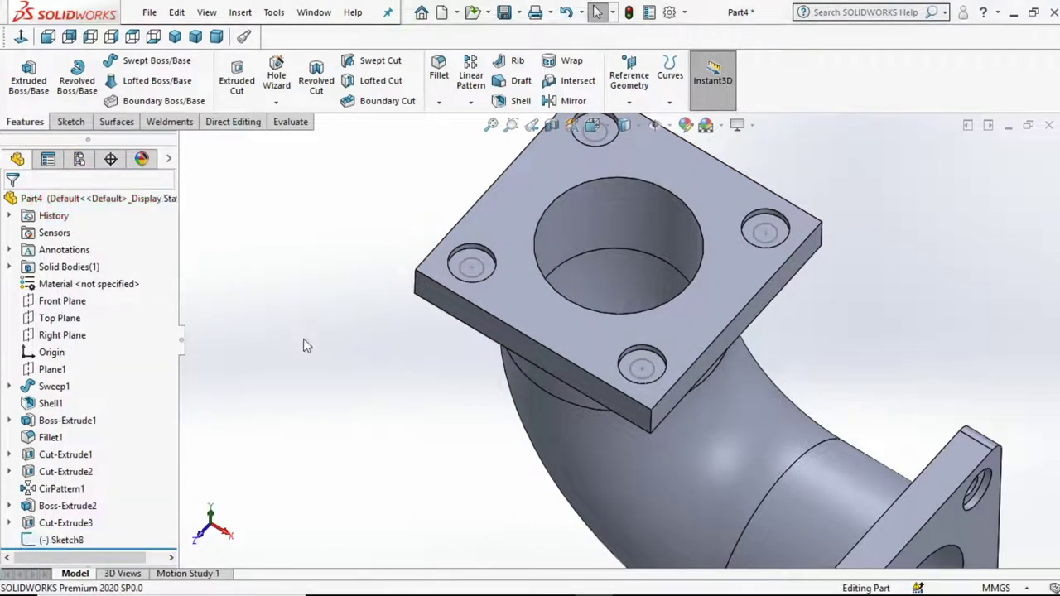
- Select a bolt-hole circle and reopen Sketch8 for editing
scroll(566, 274, up, 3)
scroll(568, 272, down, 3)
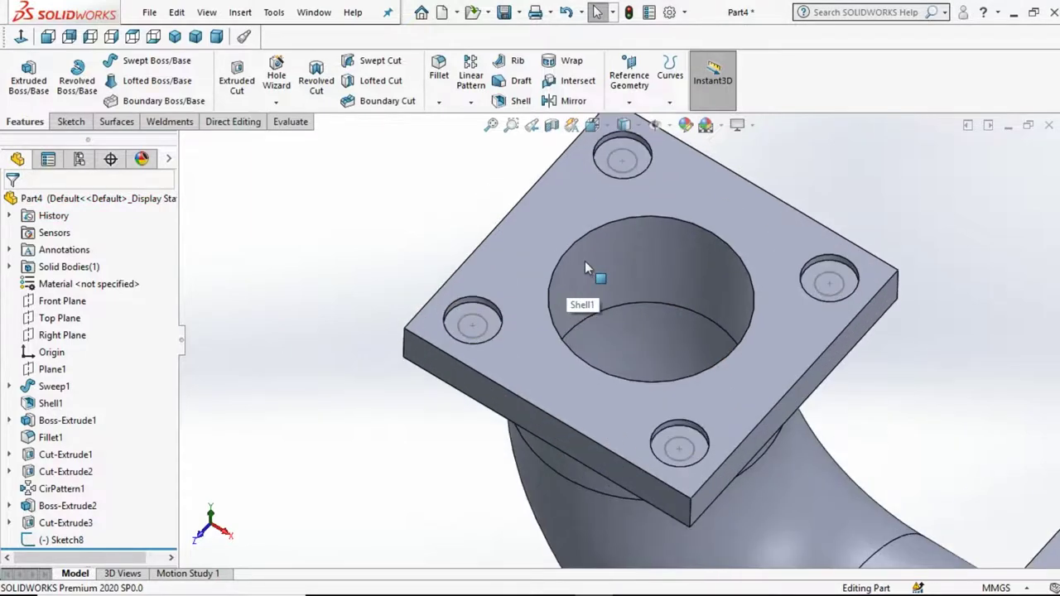
click(472, 326)
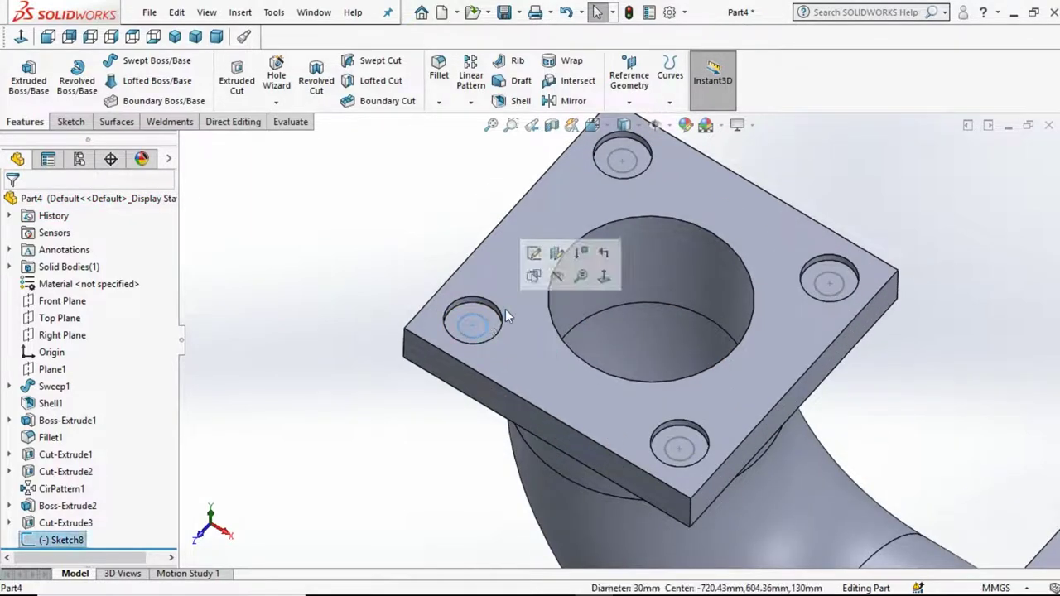
click(534, 253)
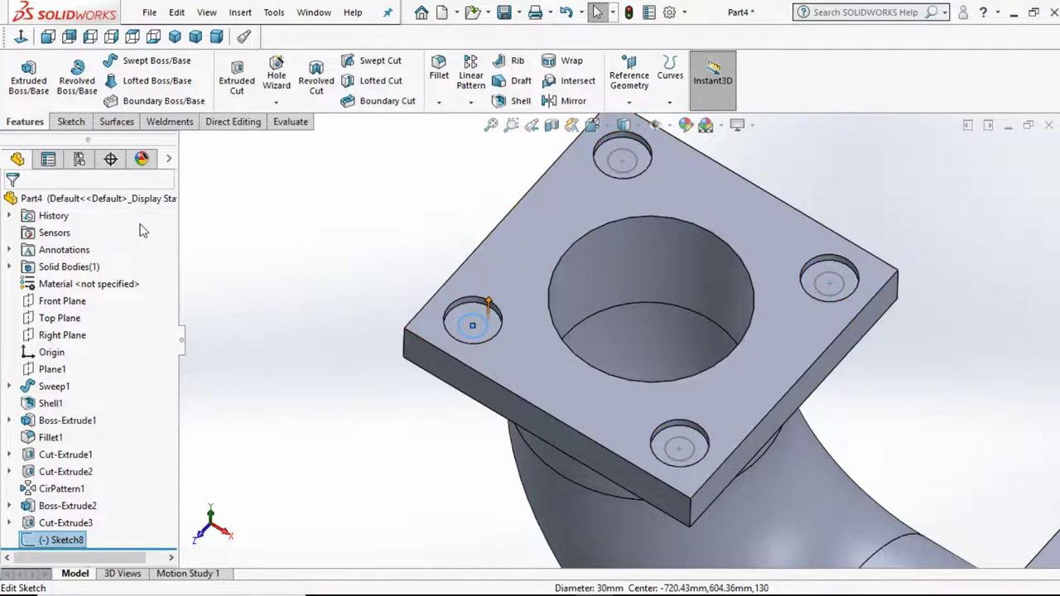
- Delete the top-left circle's relation and make the four Sketch8 hole circles equal
click(21, 38)
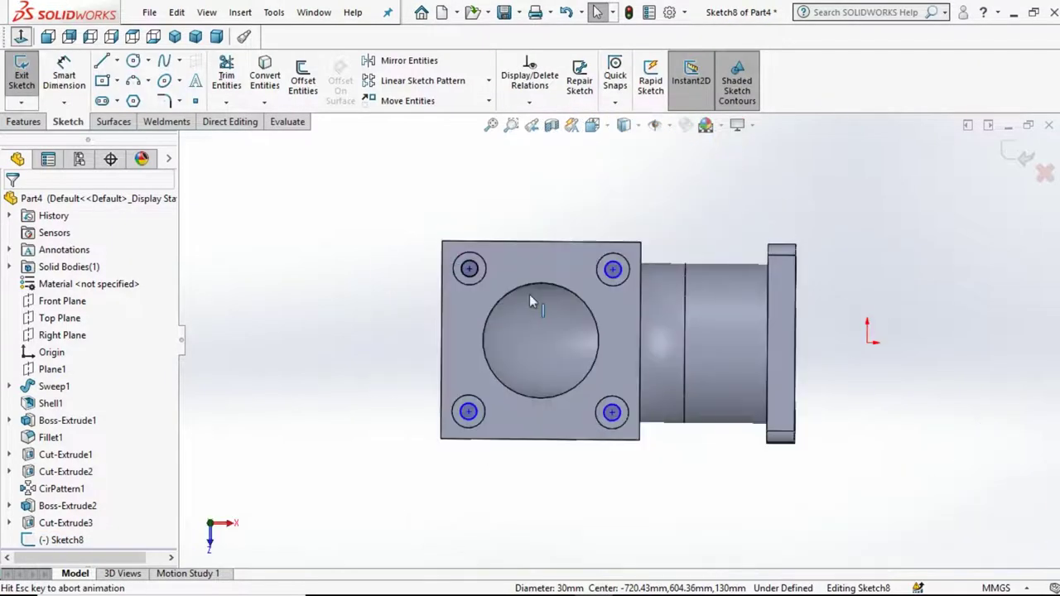
scroll(472, 274, down, 3)
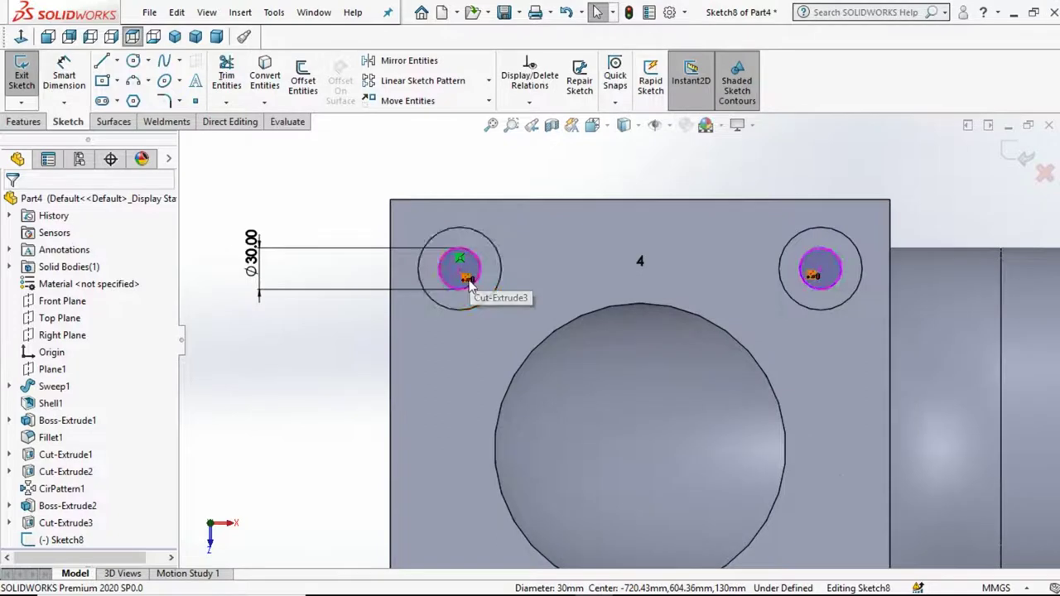
right_click(469, 282)
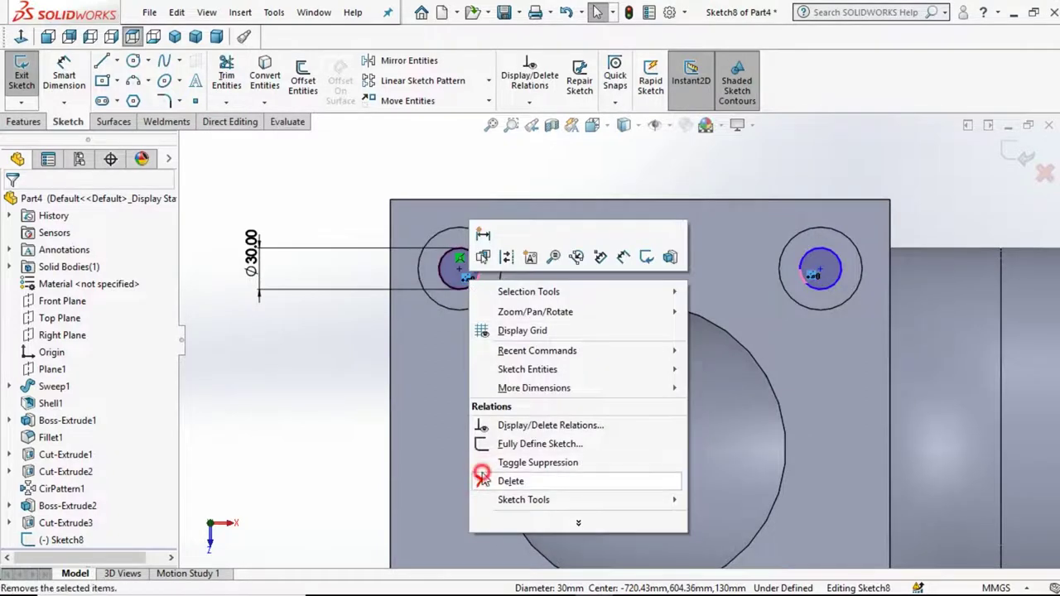
click(510, 482)
scroll(572, 301, up, 3)
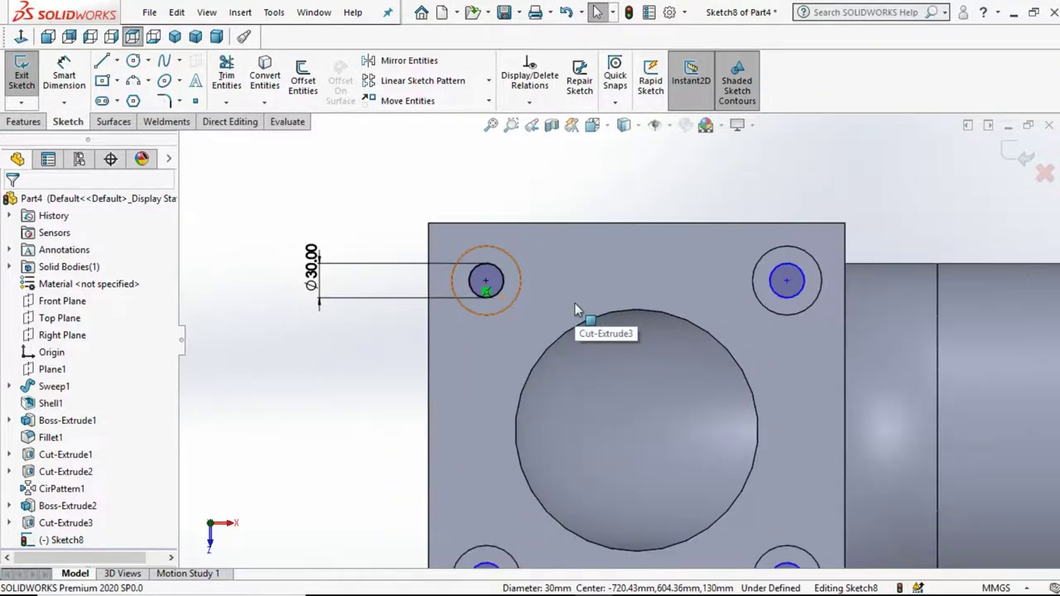
scroll(582, 313, up, 3)
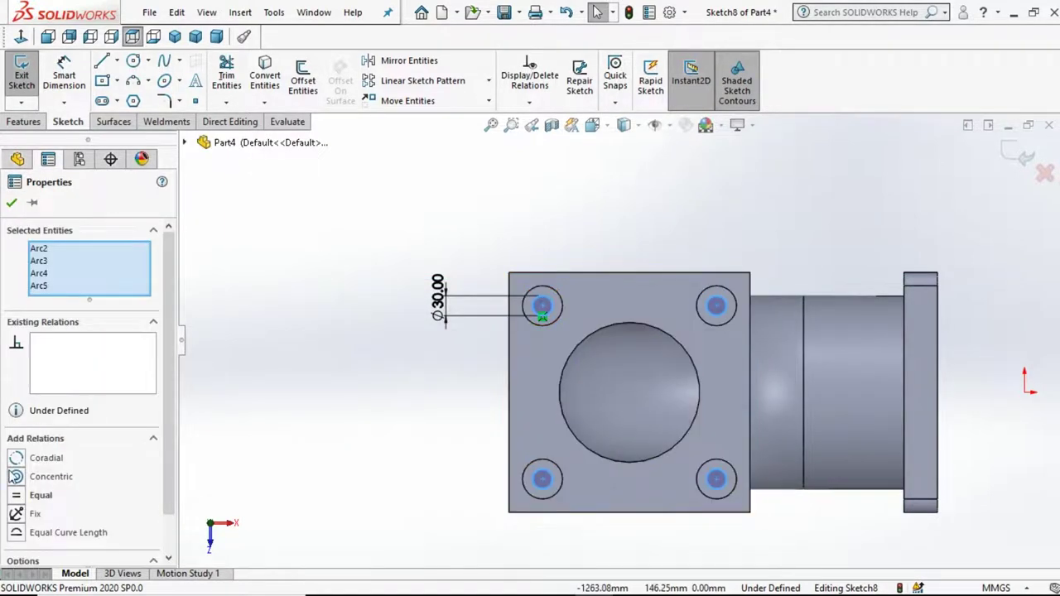
click(257, 342)
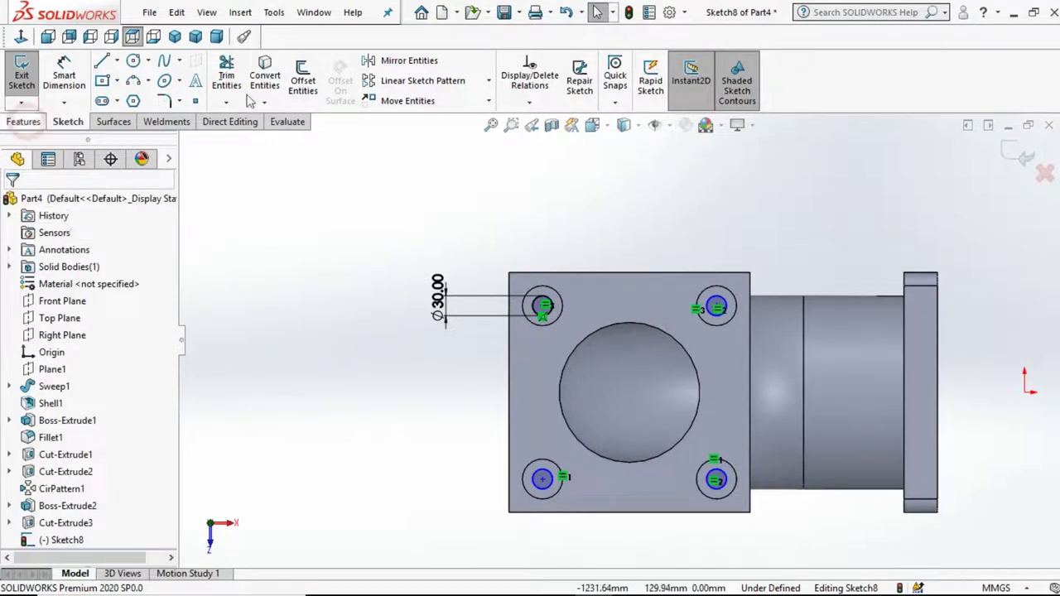
- Extrude-cut Sketch8's four Ø30 holes Up To Next through the flange
click(23, 122)
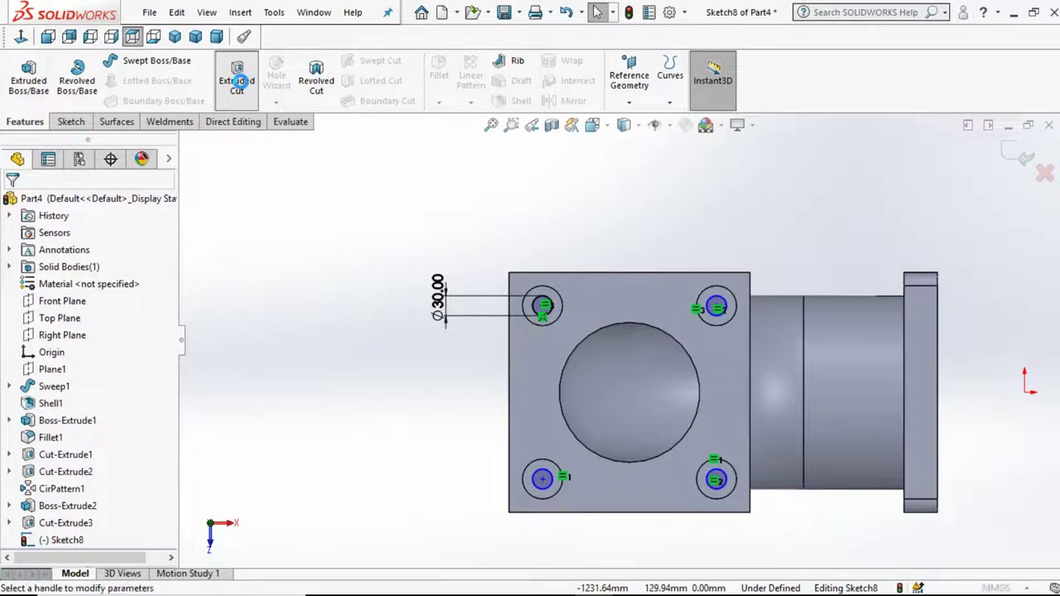
click(233, 87)
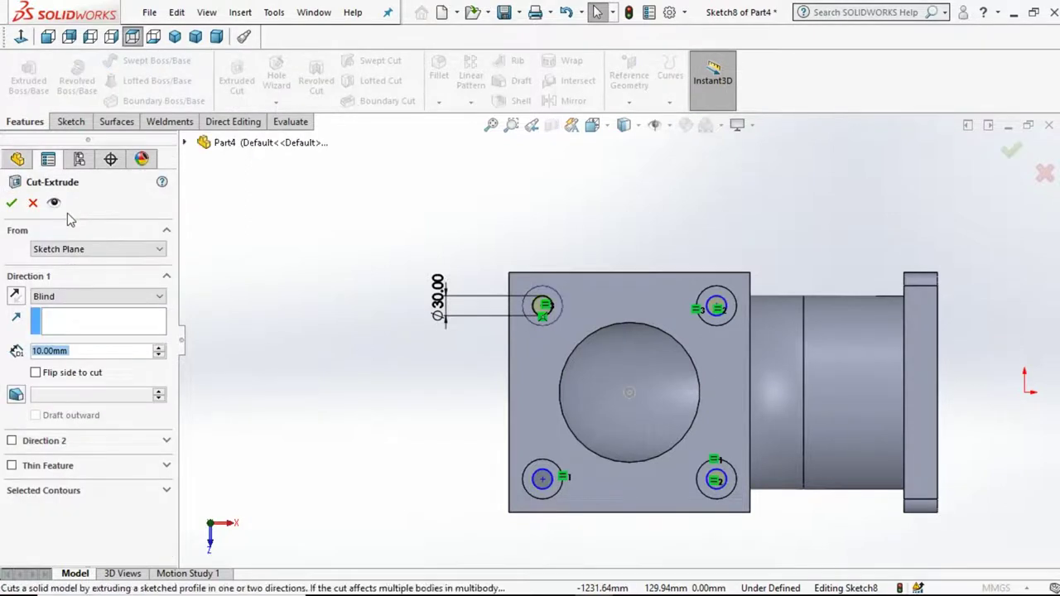
click(67, 296)
click(56, 336)
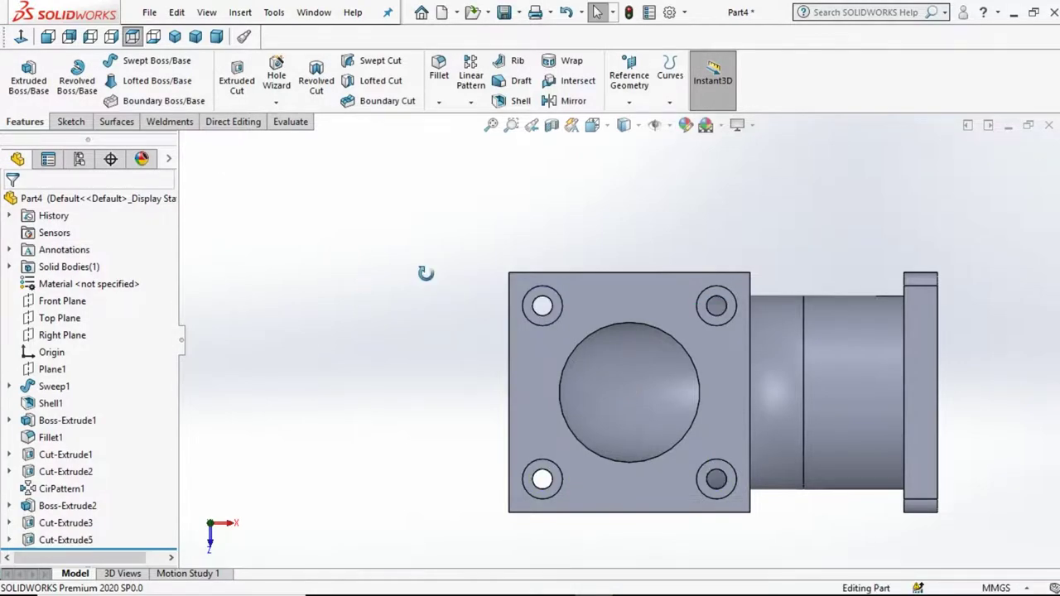
middle_drag(425, 273, 393, 304)
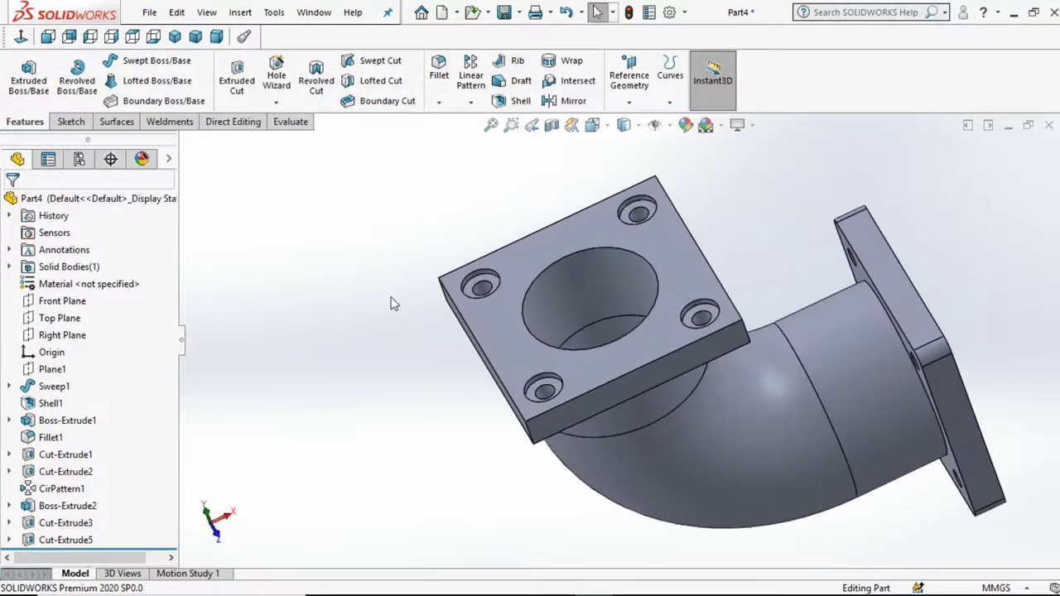
- Fillet the four corner edges of the left flange with a 40 mm radius
mouse_move(630, 340)
middle_down()
mouse_move(674, 333)
mouse_move(598, 398)
middle_up()
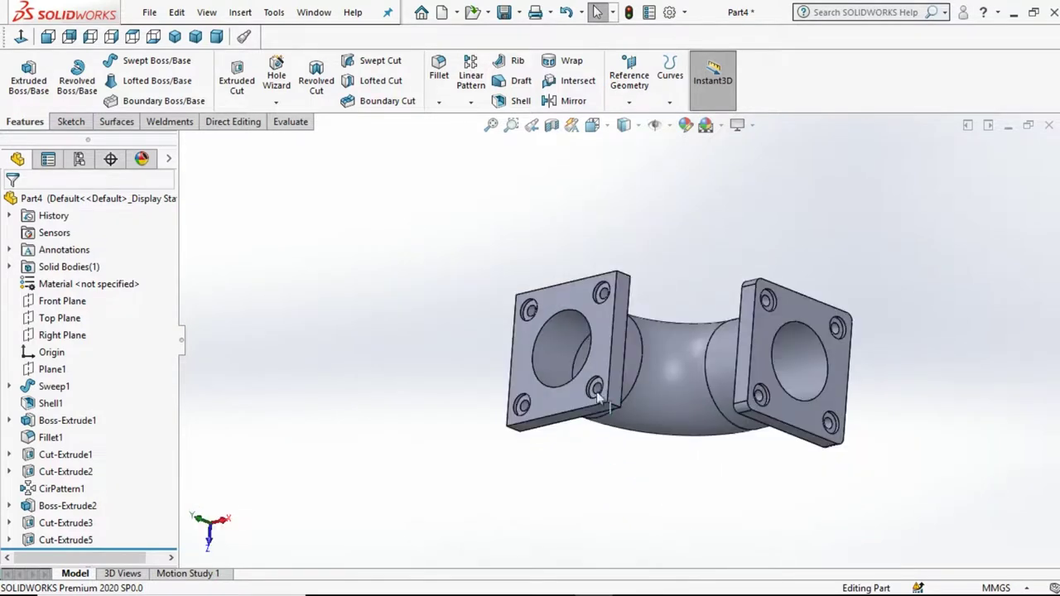
scroll(623, 398, down, 3)
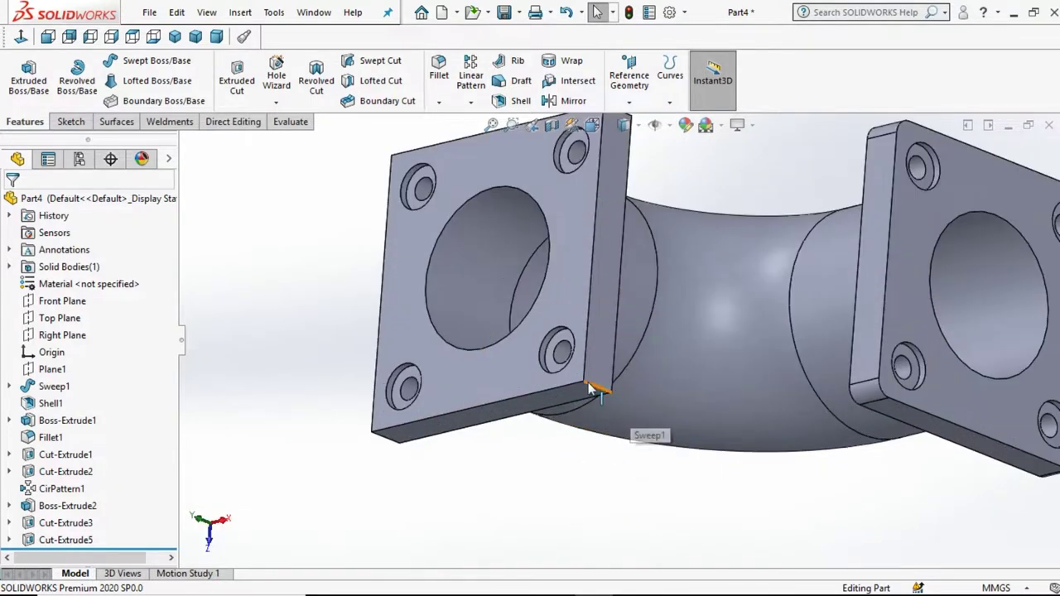
click(590, 388)
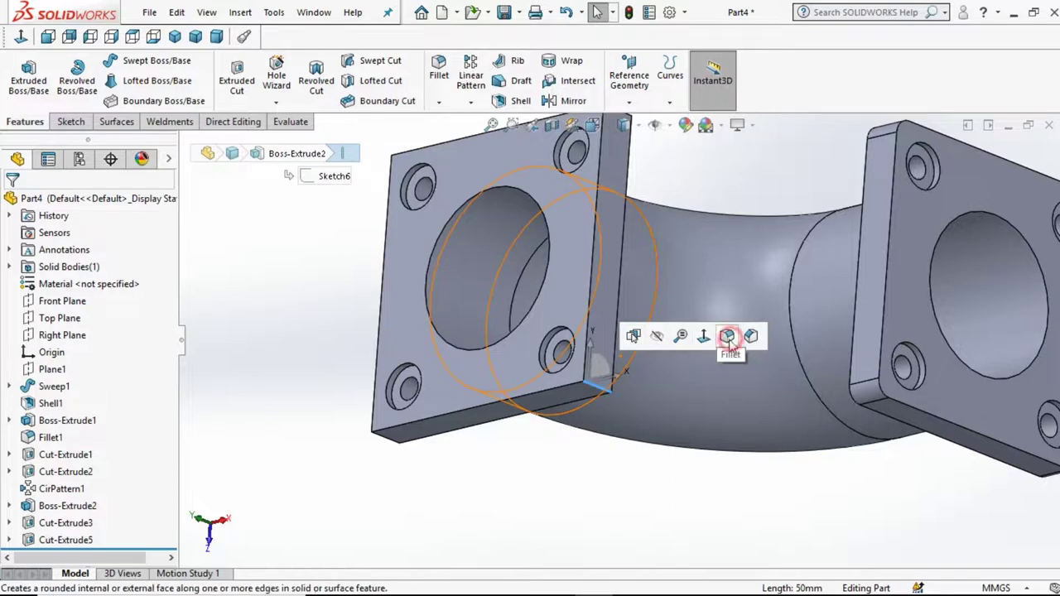
text(f)
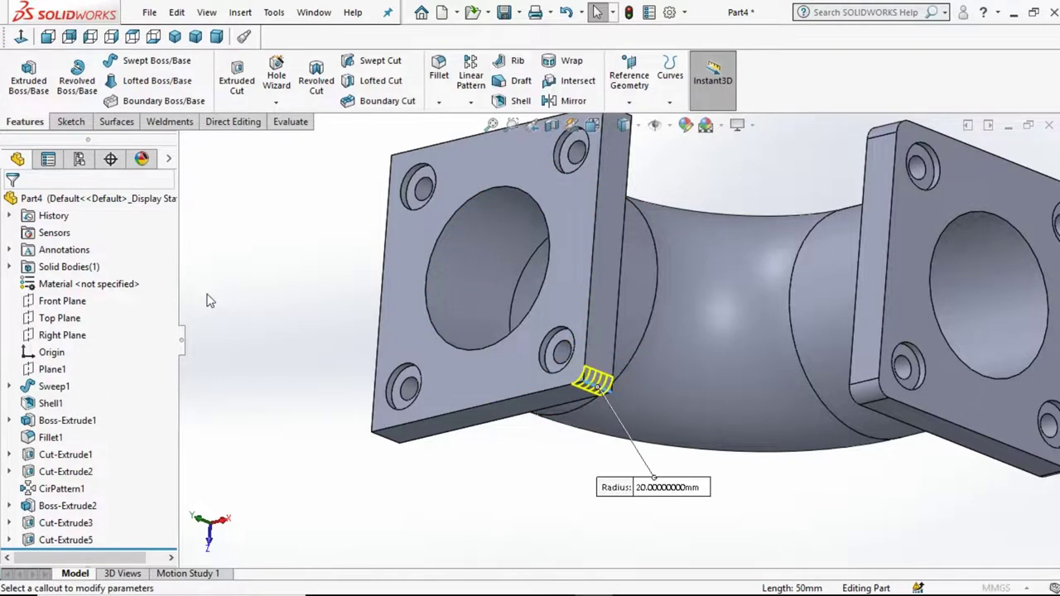
text(40)
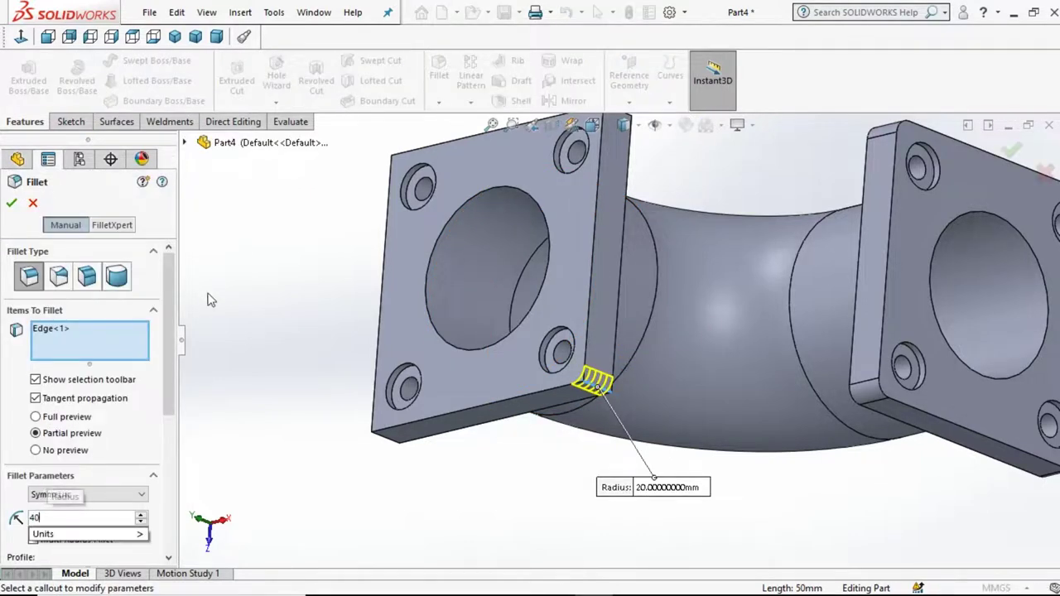
key(Return)
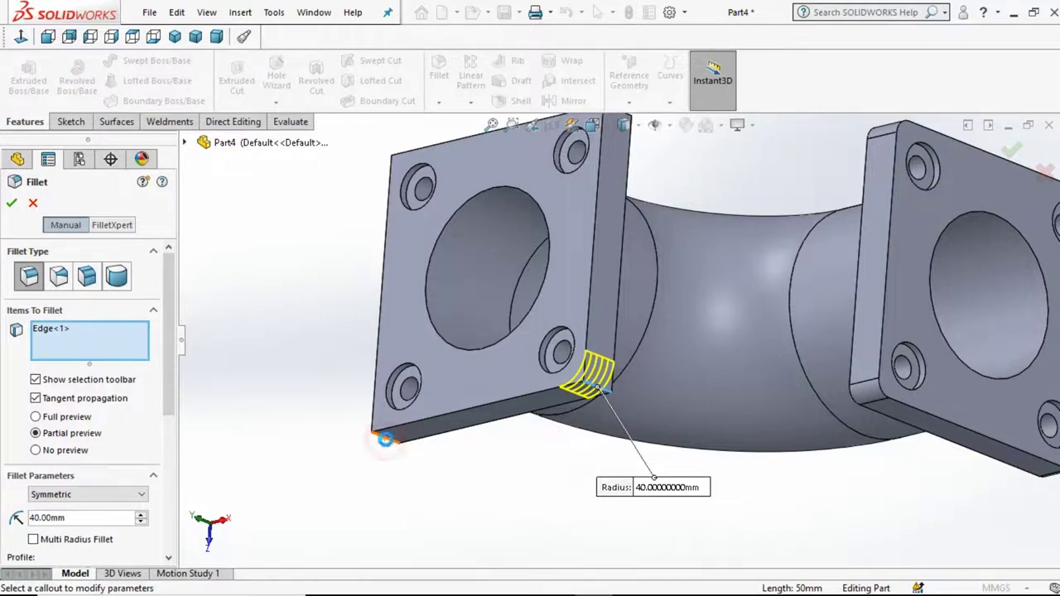
click(385, 439)
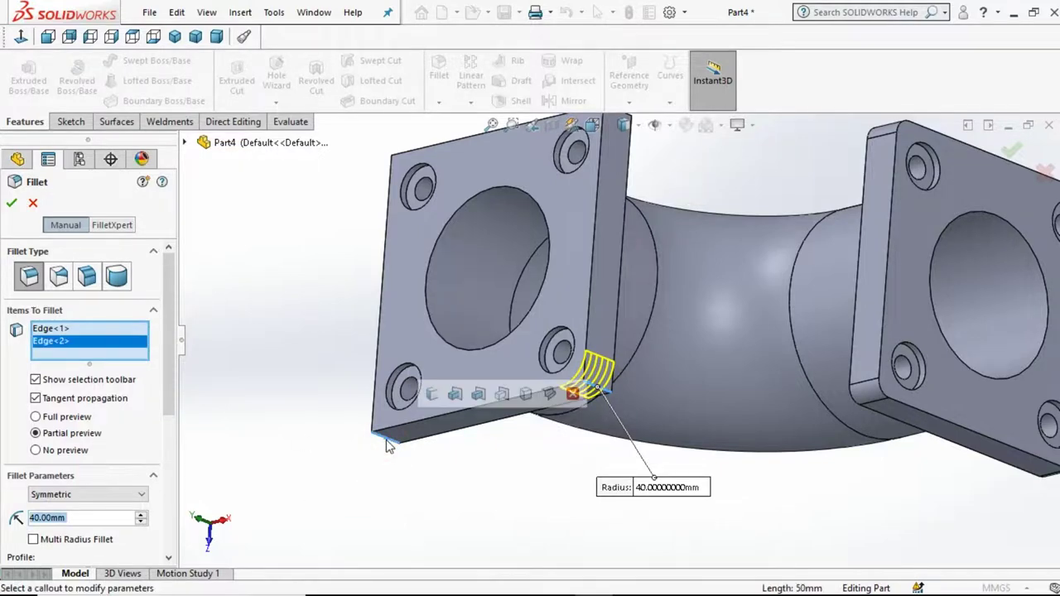
click(432, 395)
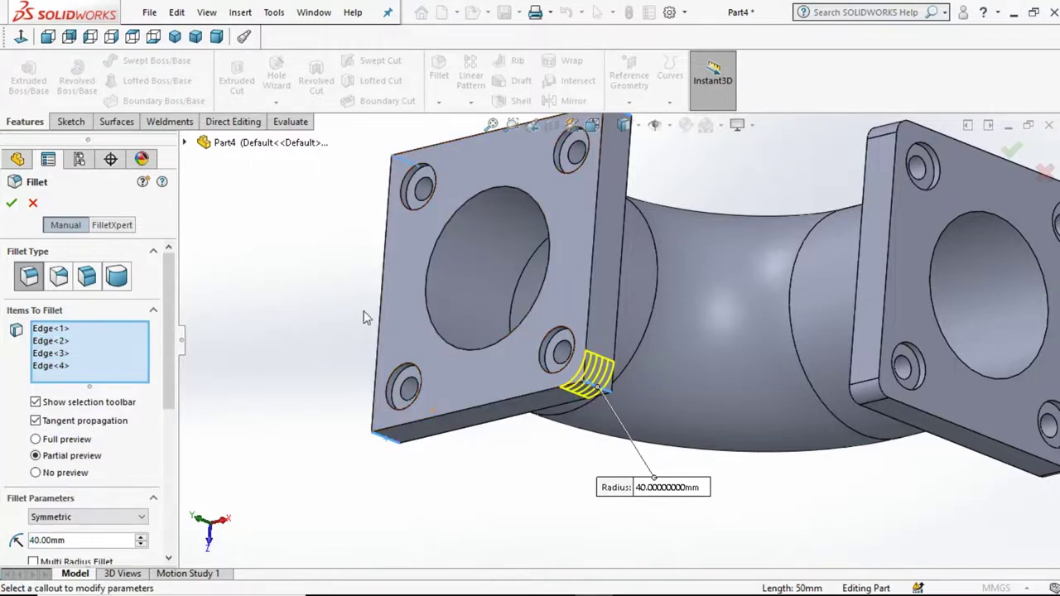
key(f)
click(12, 203)
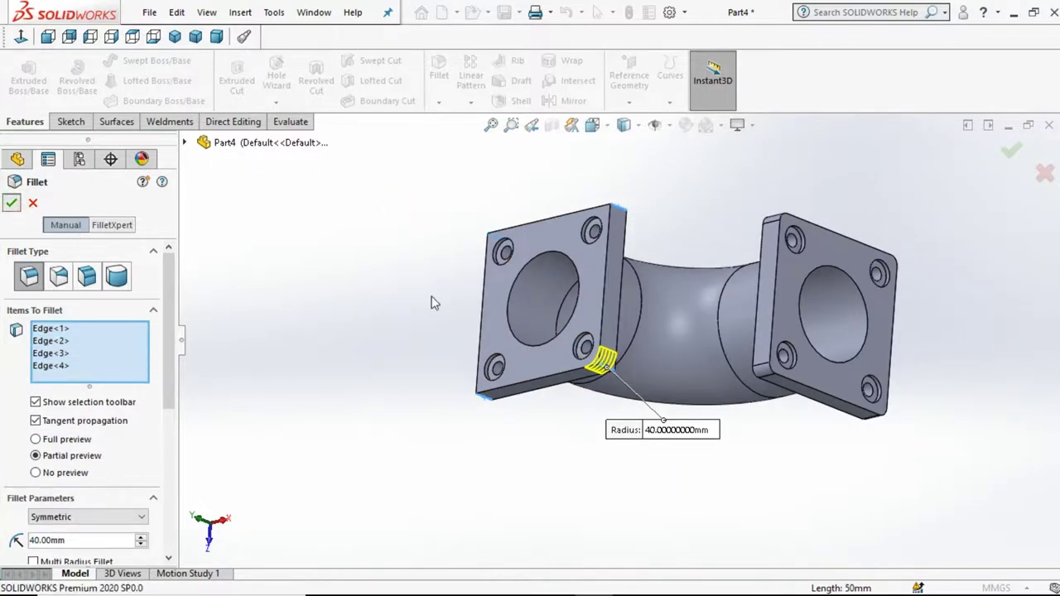
click(428, 295)
- Switch the display style to Shaded without edges
scroll(619, 348, up, 2)
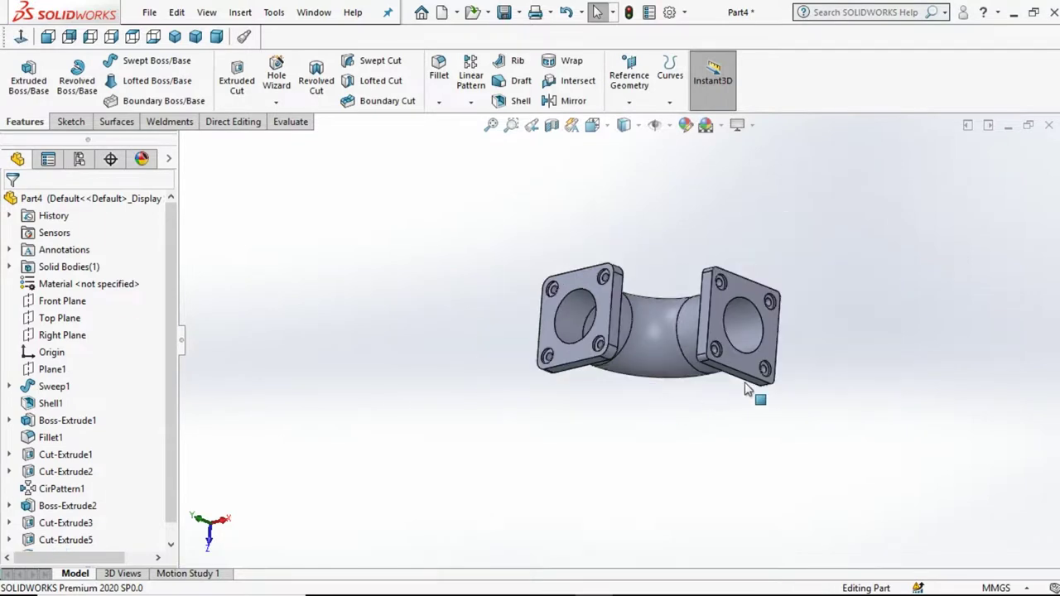
mouse_move(717, 458)
middle_down()
mouse_move(611, 333)
mouse_move(705, 409)
mouse_move(681, 323)
middle_up()
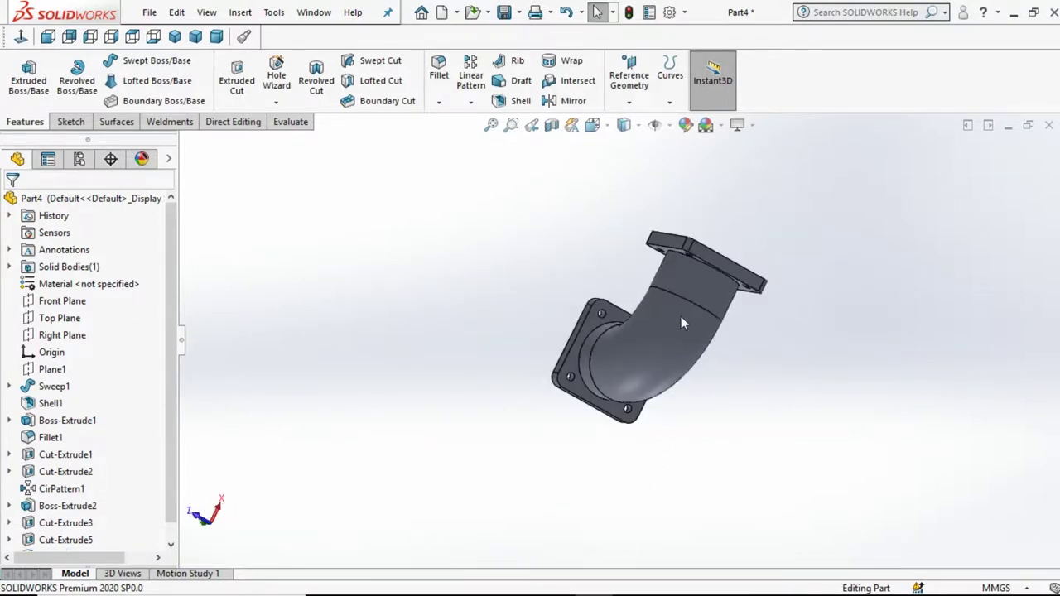
click(625, 125)
click(627, 165)
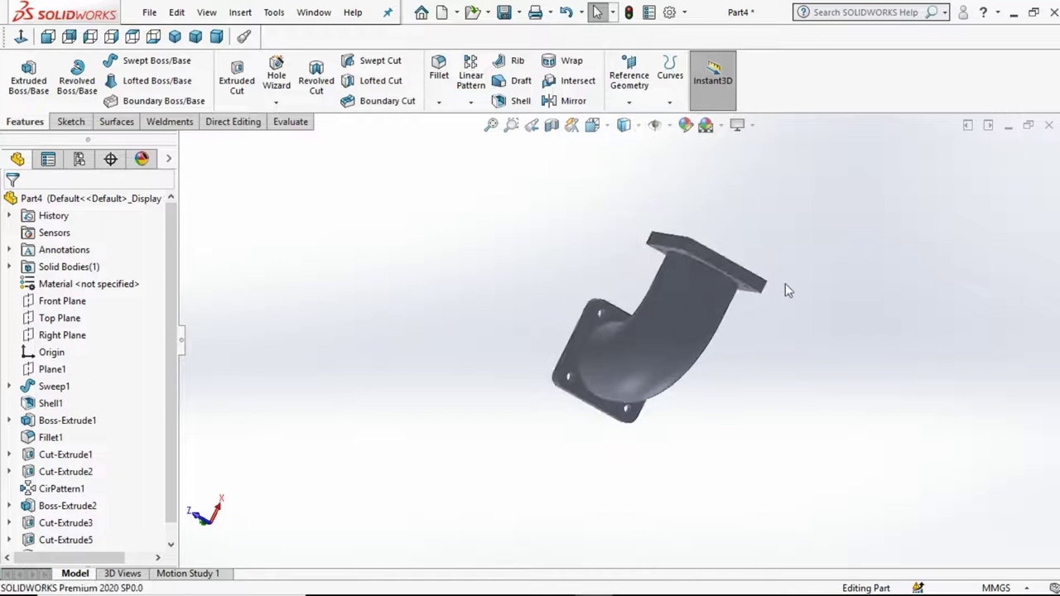
- Apply a copper-orange colour appearance to the whole Part4
mouse_move(787, 296)
middle_down()
mouse_move(615, 390)
mouse_move(752, 277)
middle_up()
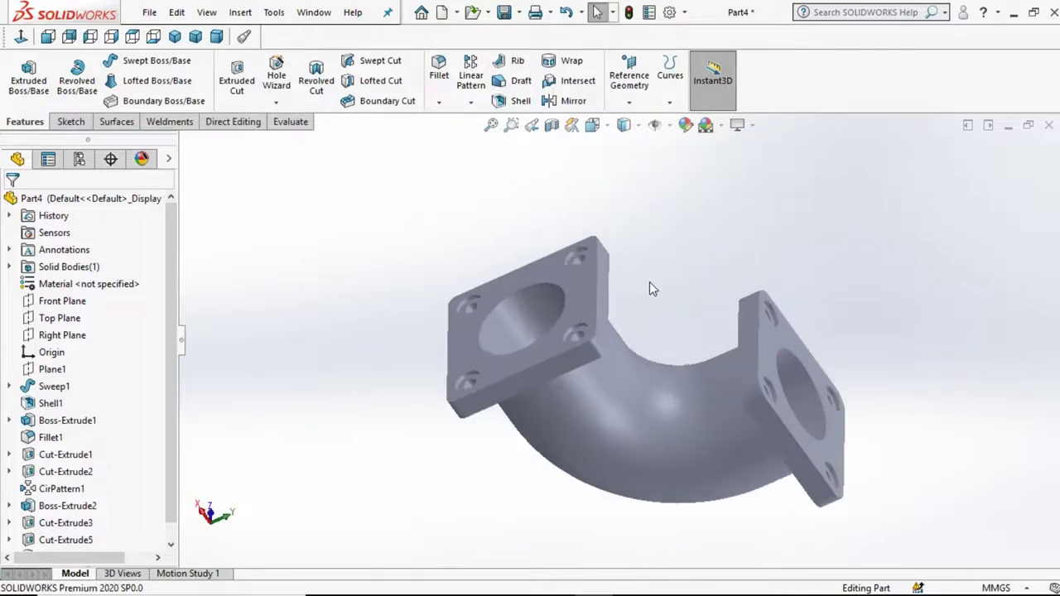
click(590, 408)
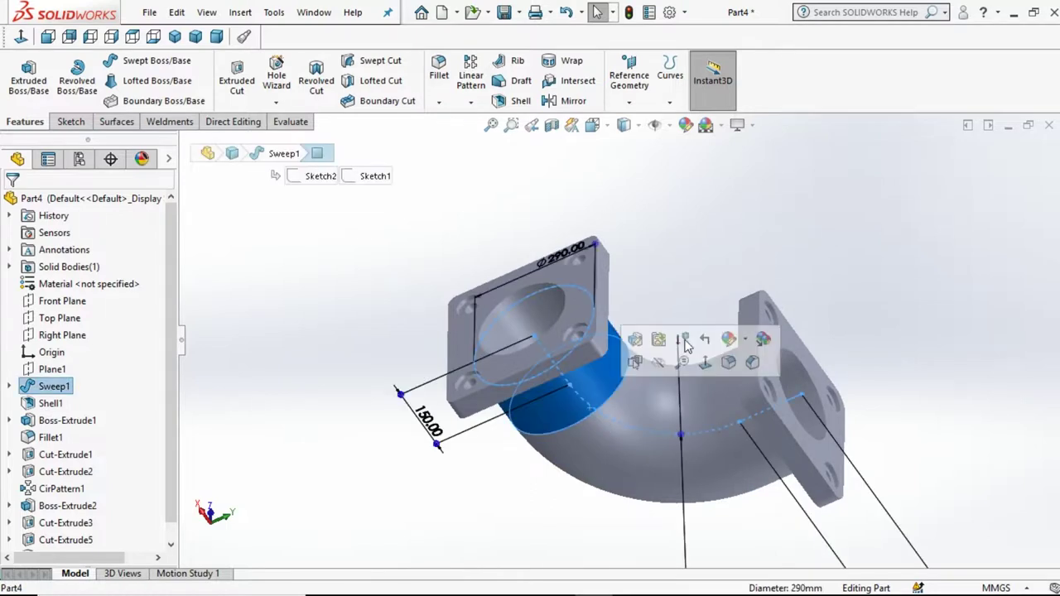
click(730, 338)
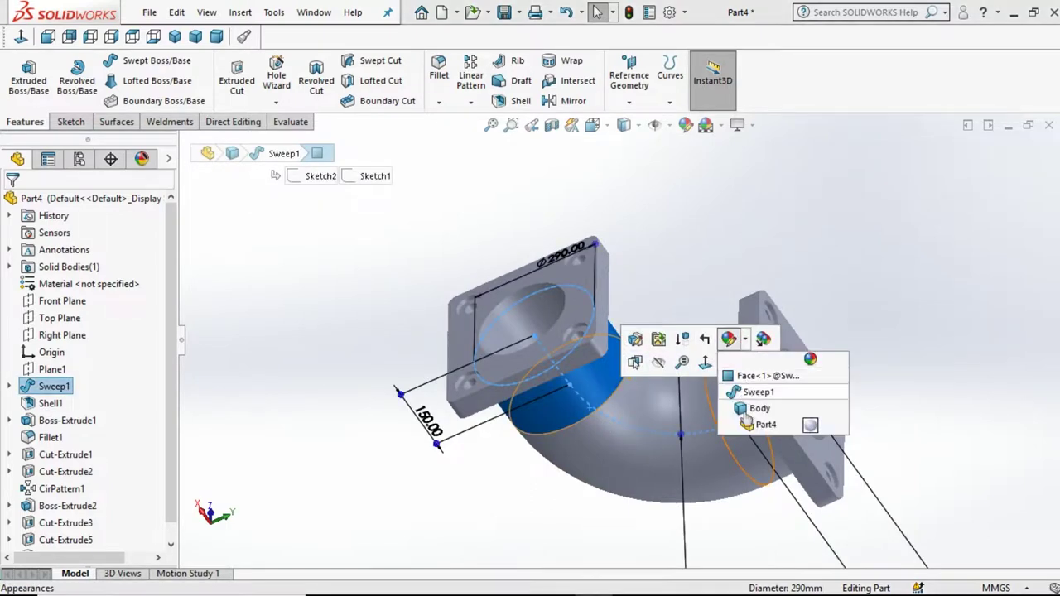
click(763, 424)
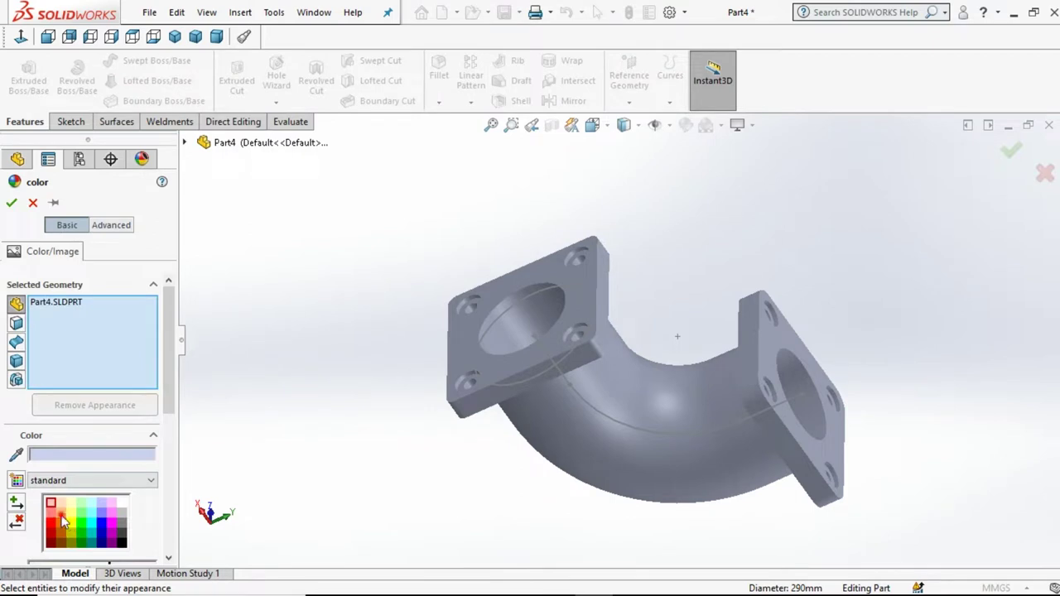
click(61, 514)
click(12, 206)
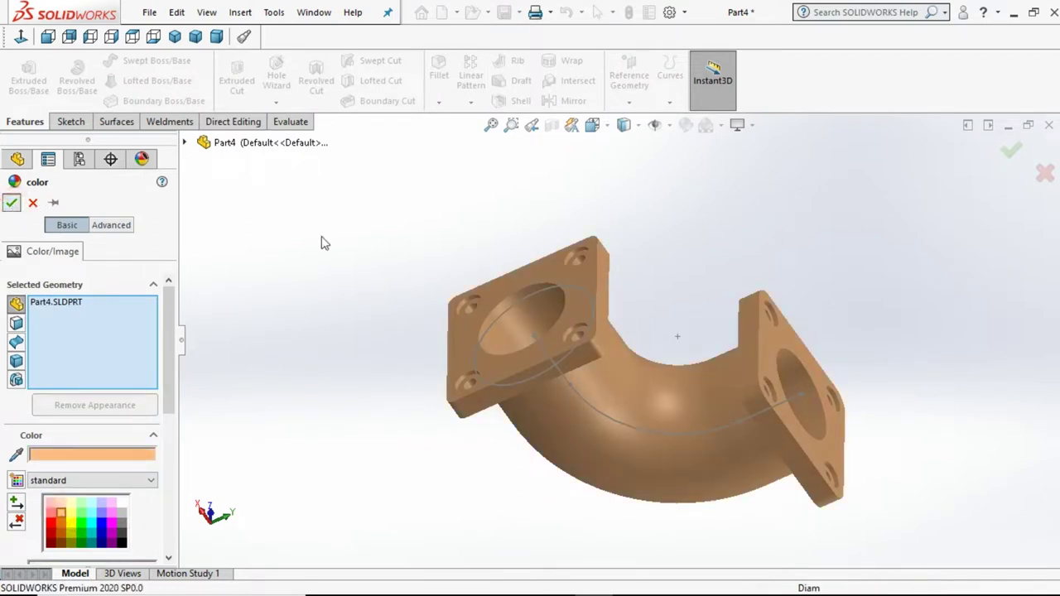
click(590, 391)
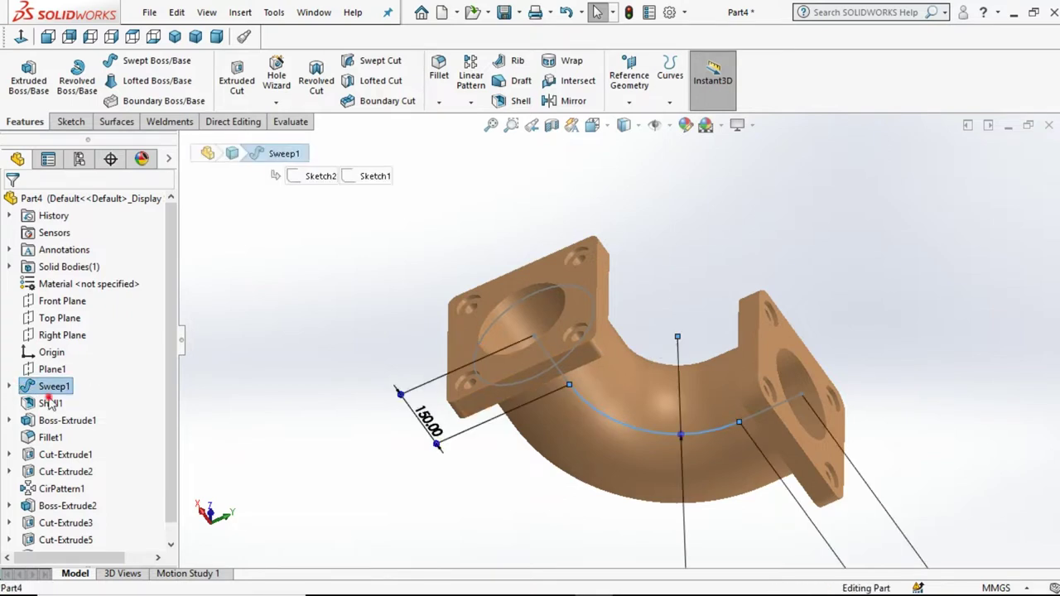
- Hide Sketch2 and Sketch1 under Sweep1, leaving only the copper elbow visible
click(9, 386)
click(48, 404)
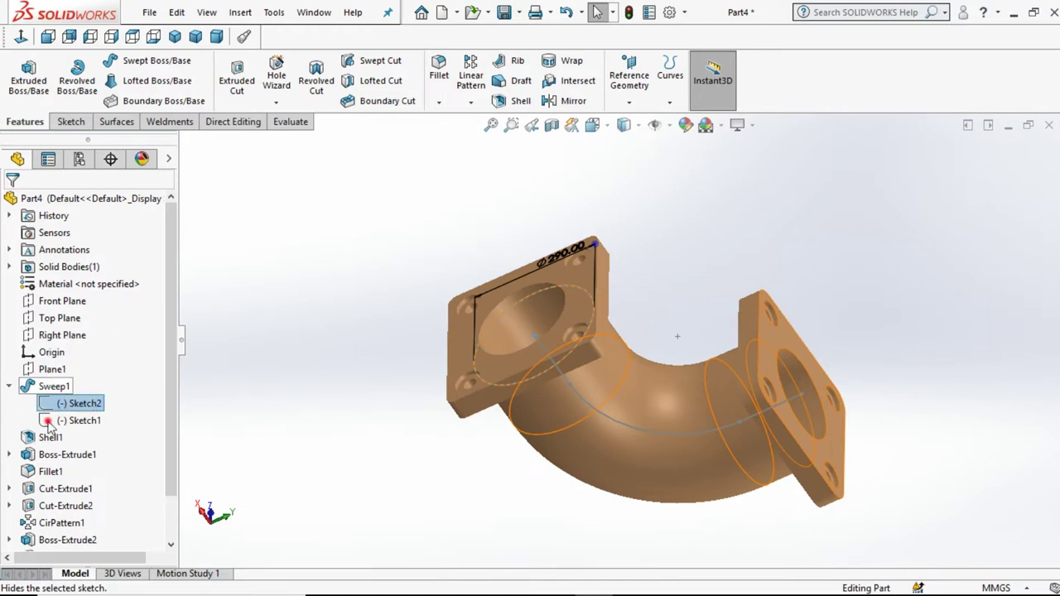
click(68, 421)
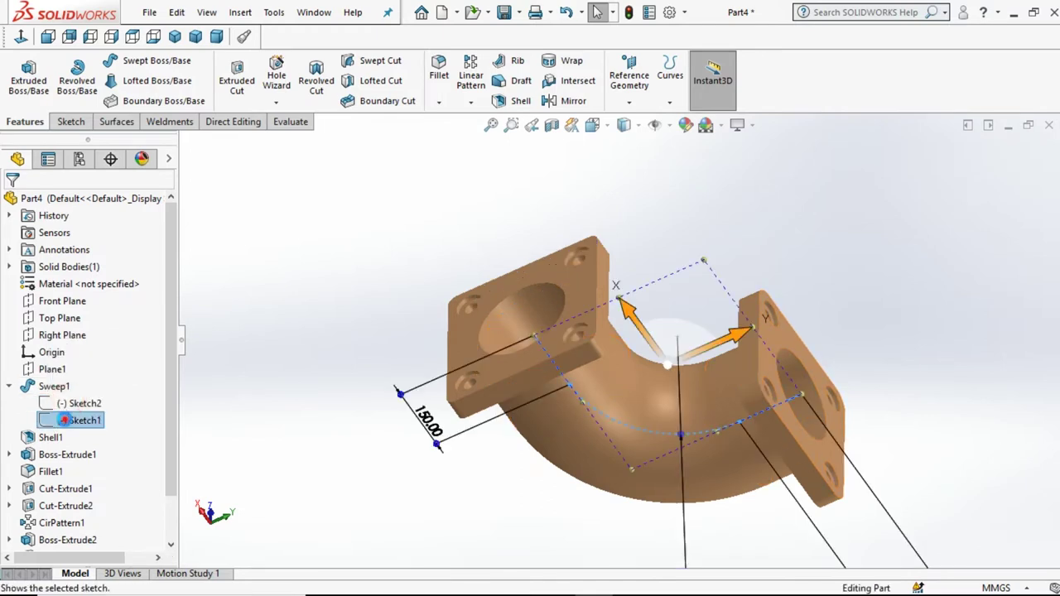
click(68, 420)
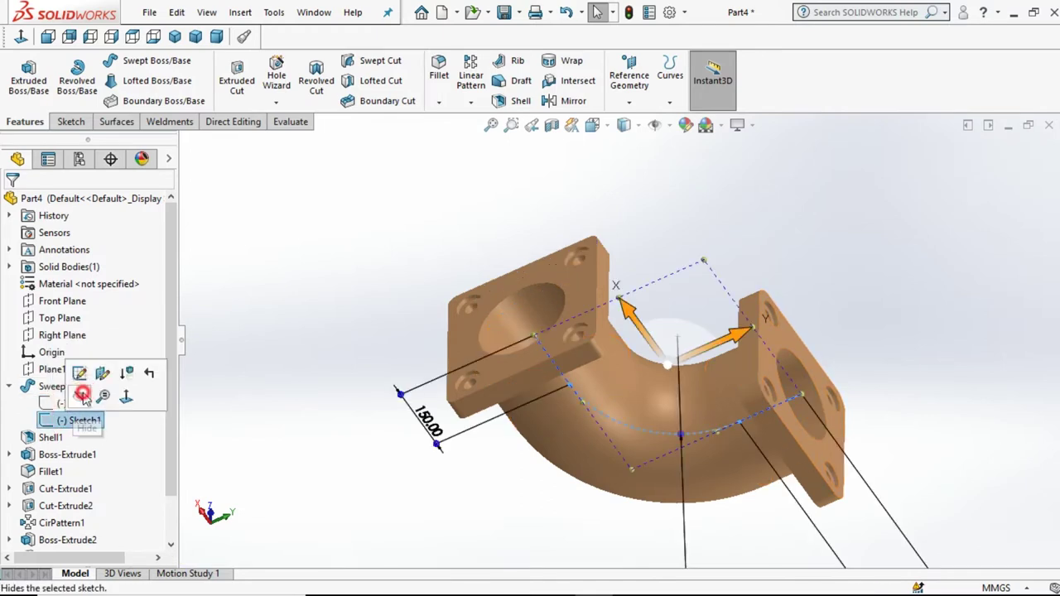
click(536, 331)
click(787, 263)
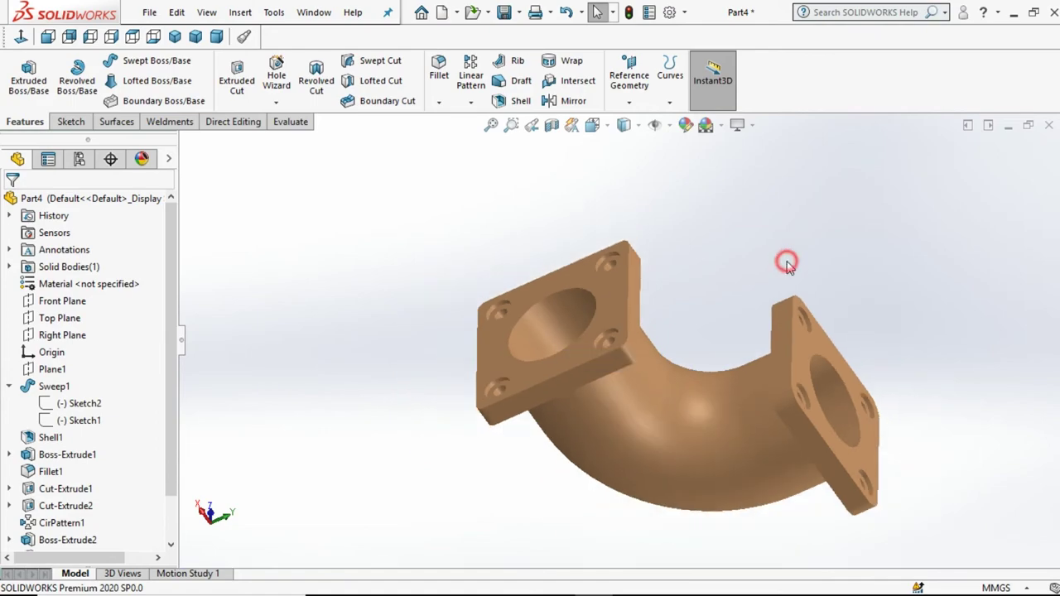